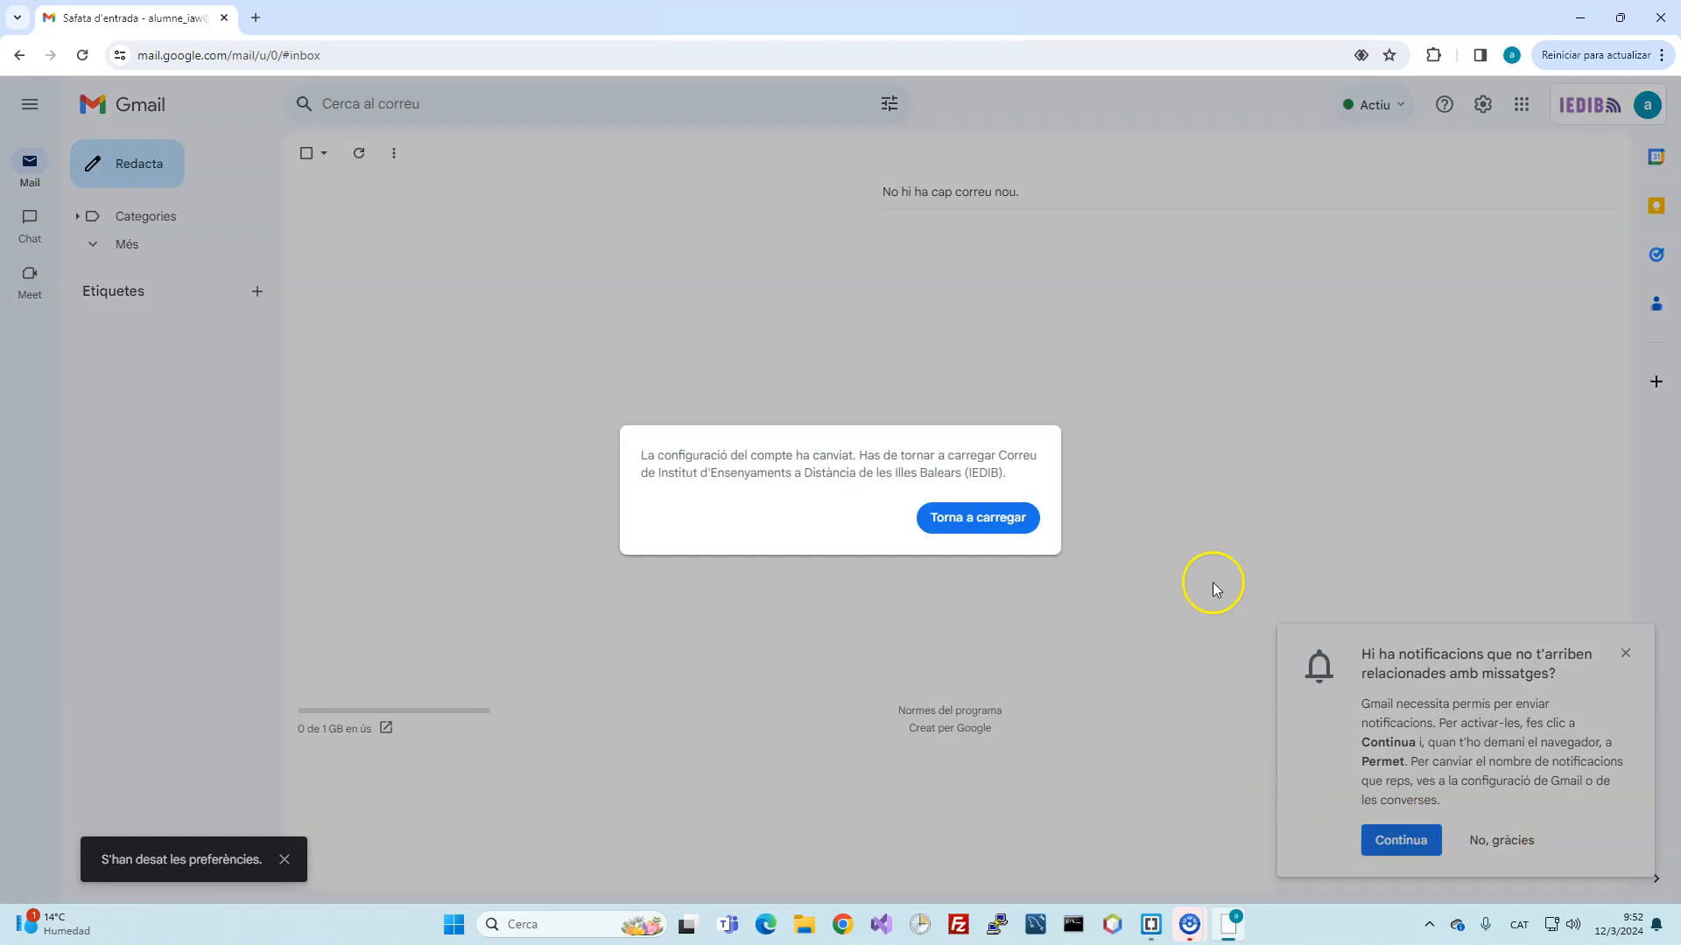
# Step: Allow Gmail desktop notifications, then search Google for 'azure' in a new tab
pyautogui.click(1407, 842)
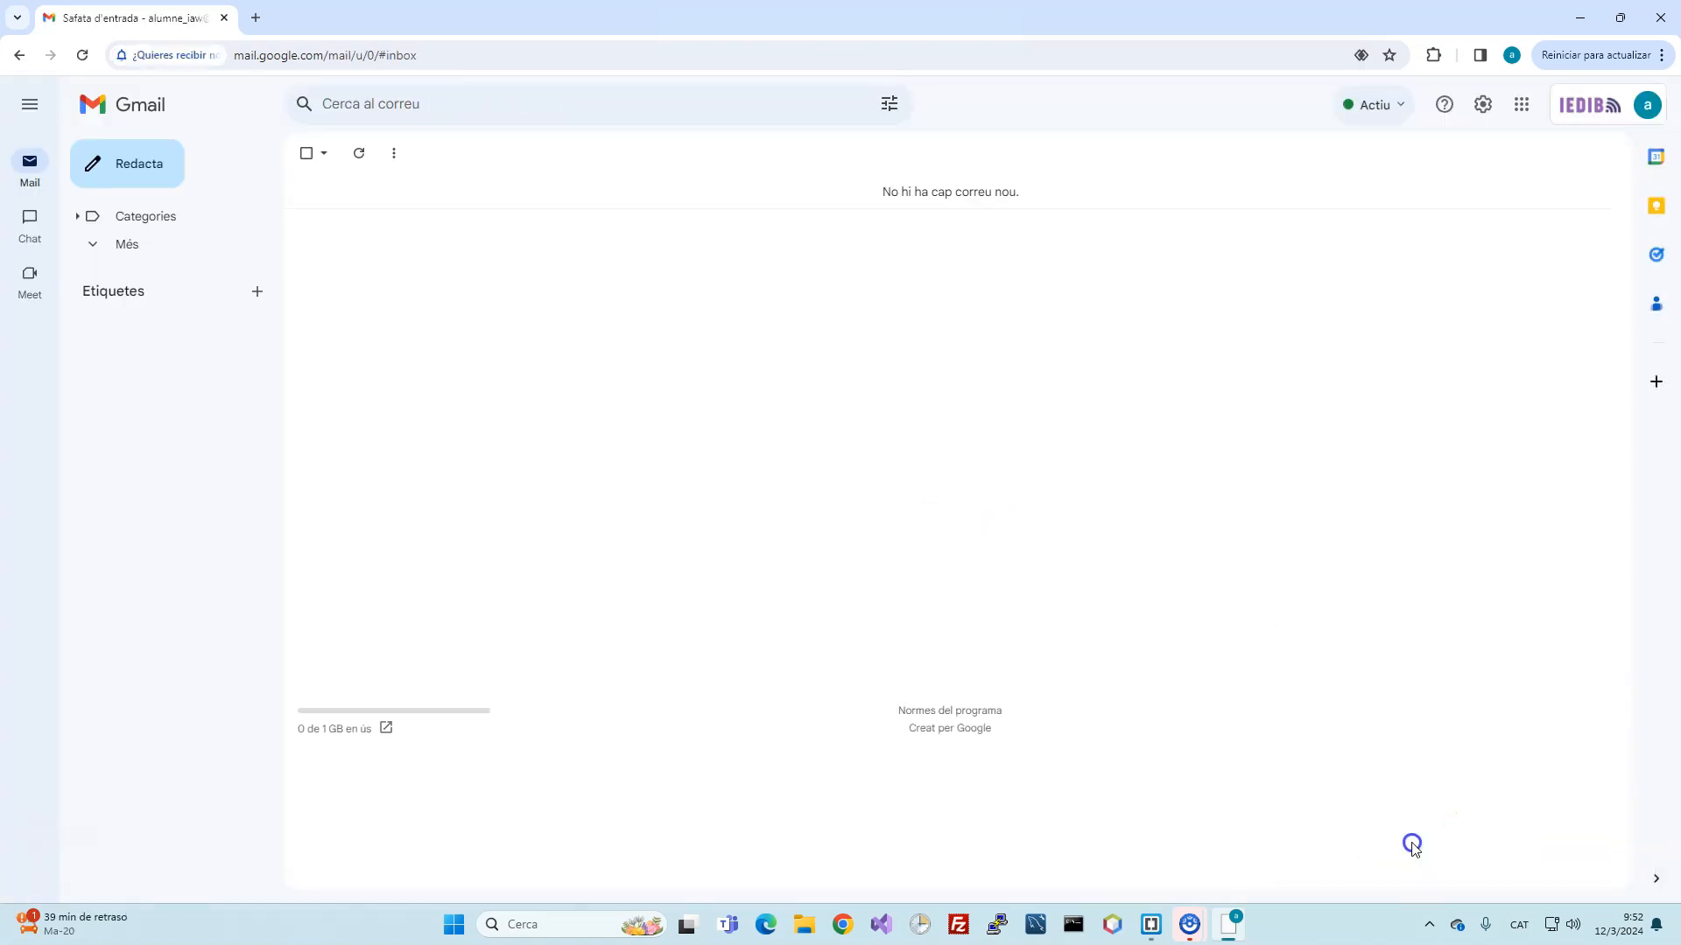
pyautogui.click(249, 175)
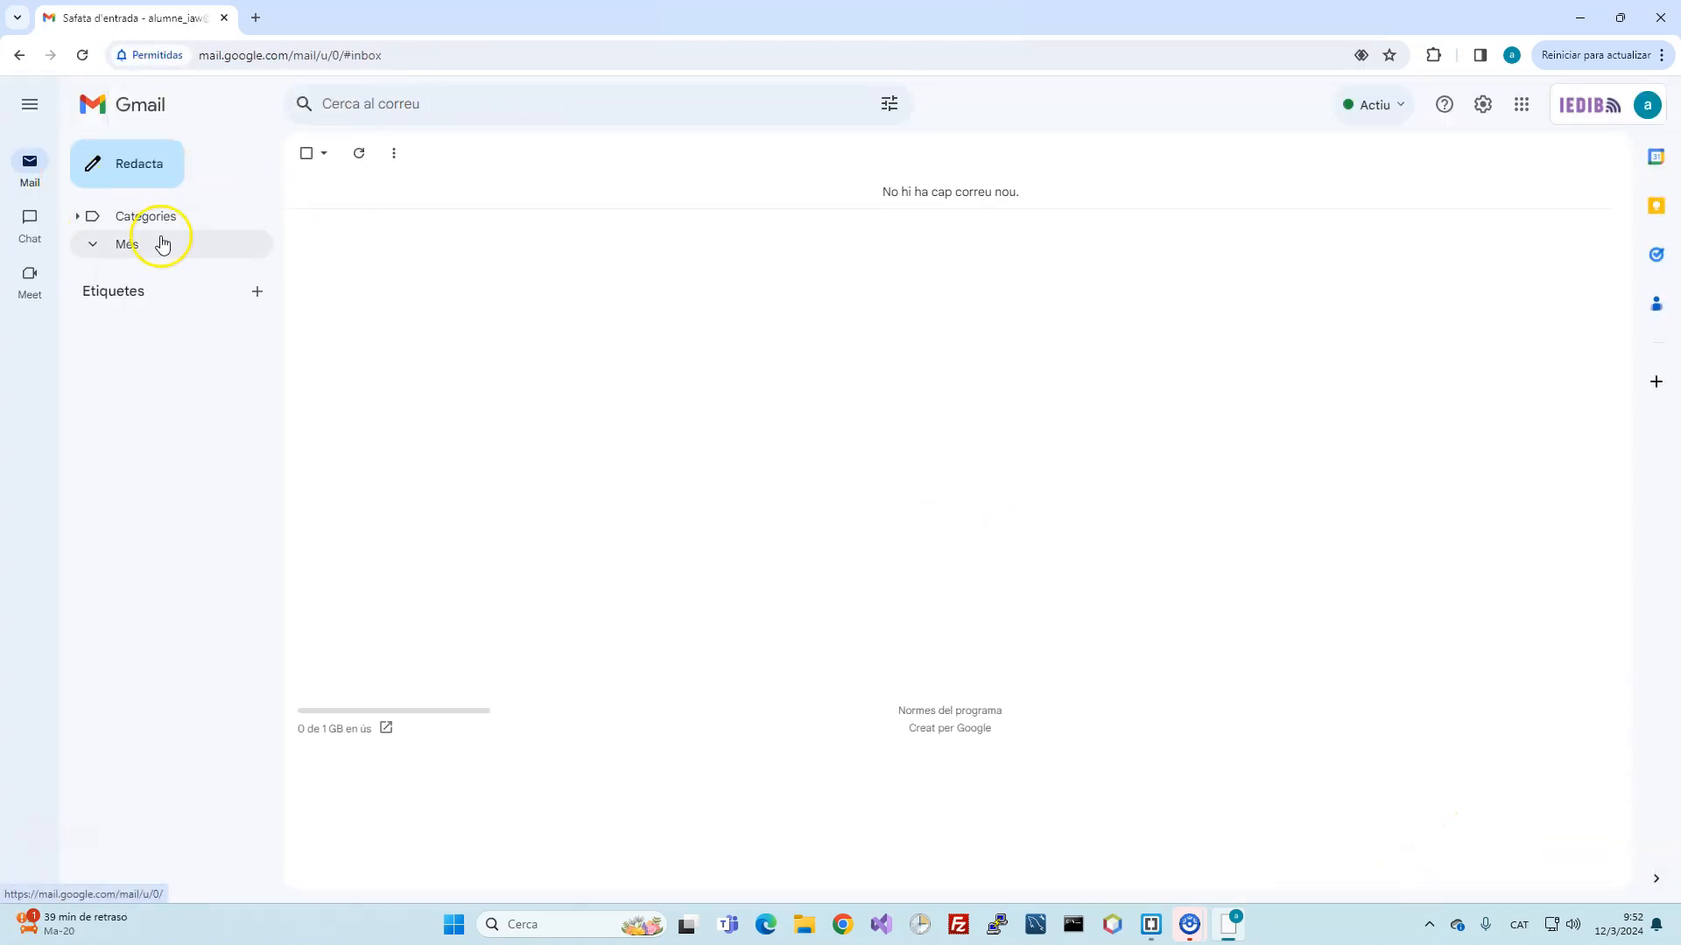
pyautogui.hotkey('ctrl', 't')
pyautogui.write('azure')
pyautogui.press('Return')
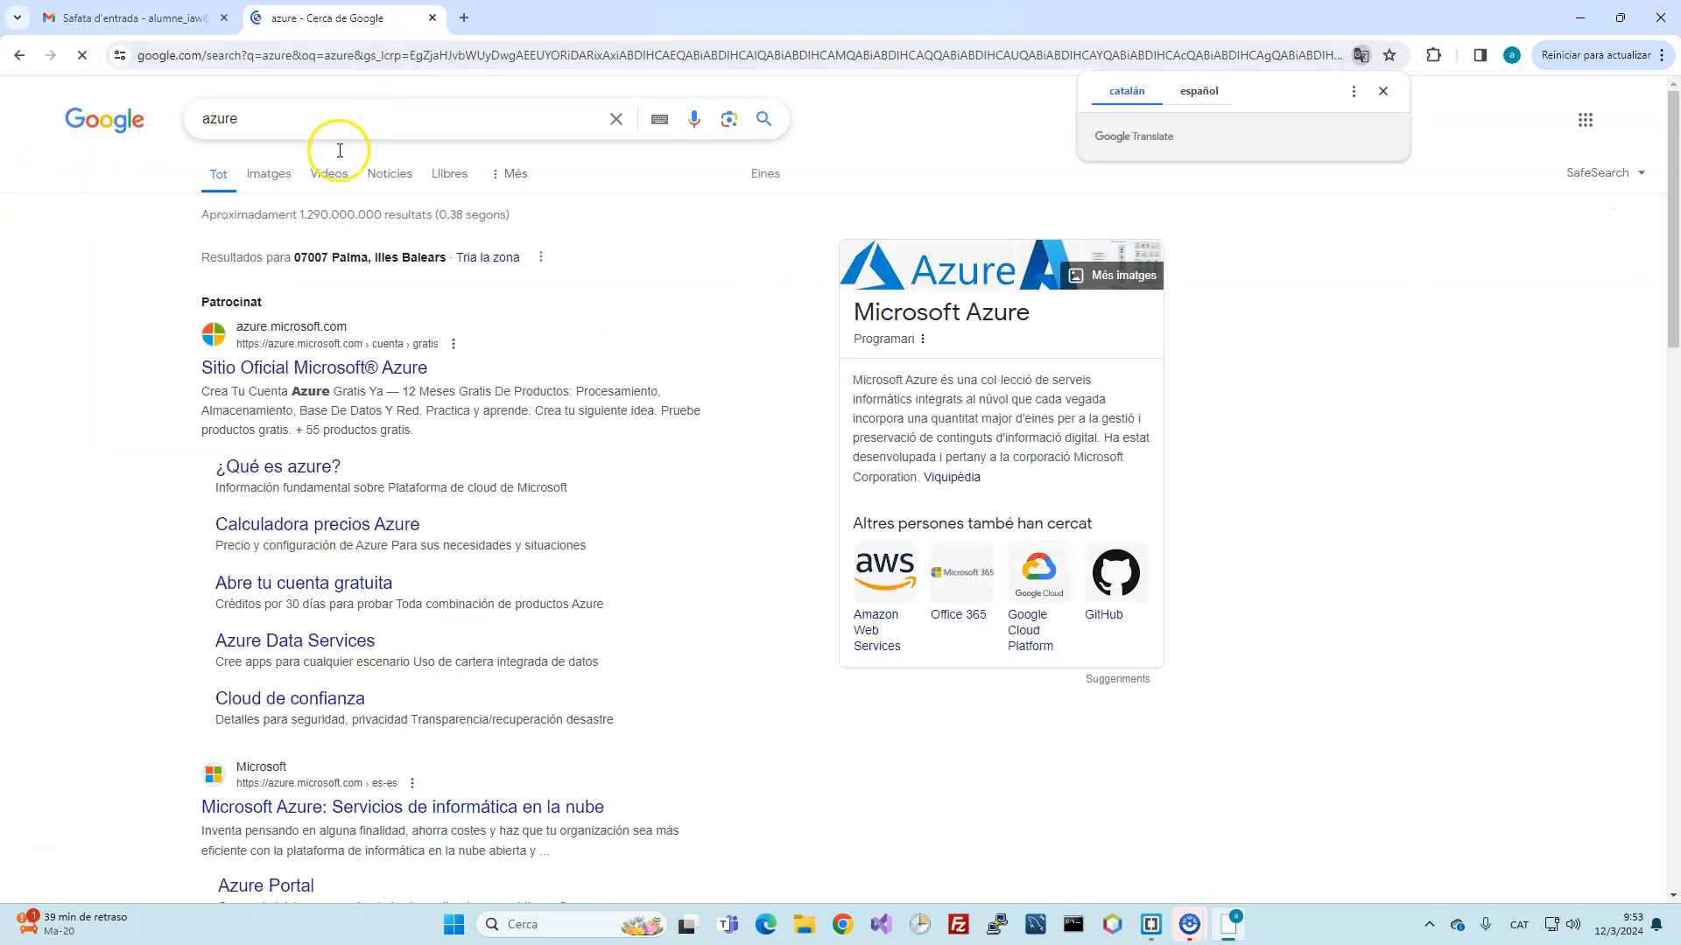
# Step: Open the official Microsoft Azure site from the results and accept its cookies
pyautogui.scroll(-3, 332, 438)
pyautogui.click(332, 497)
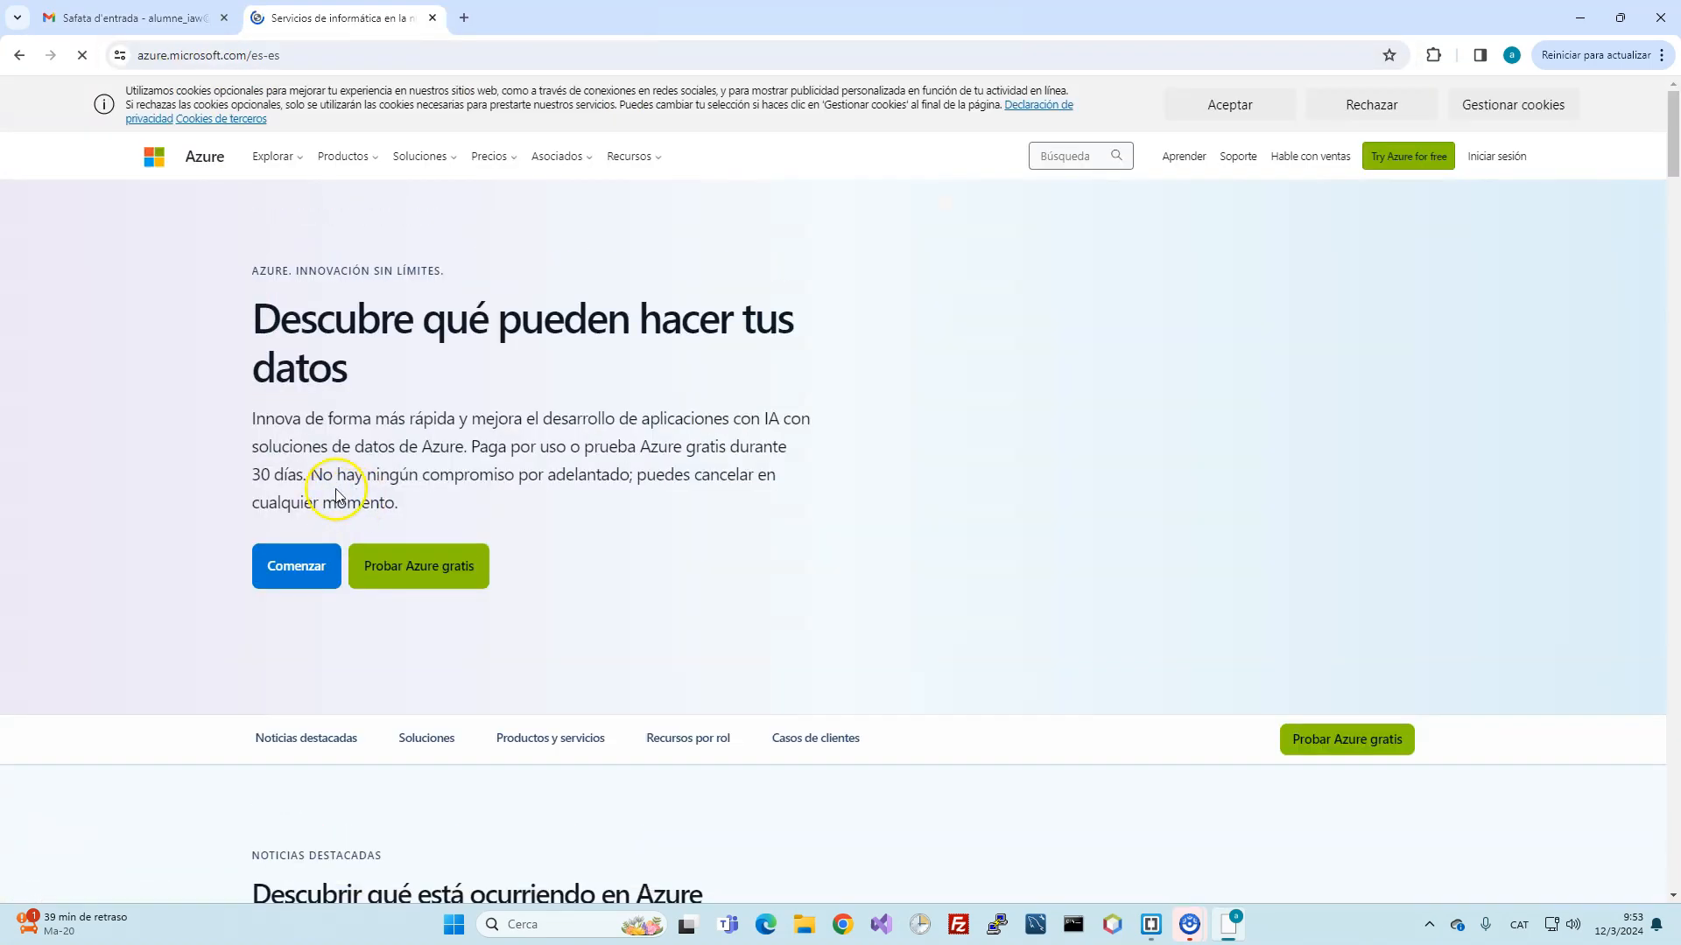
pyautogui.click(1285, 104)
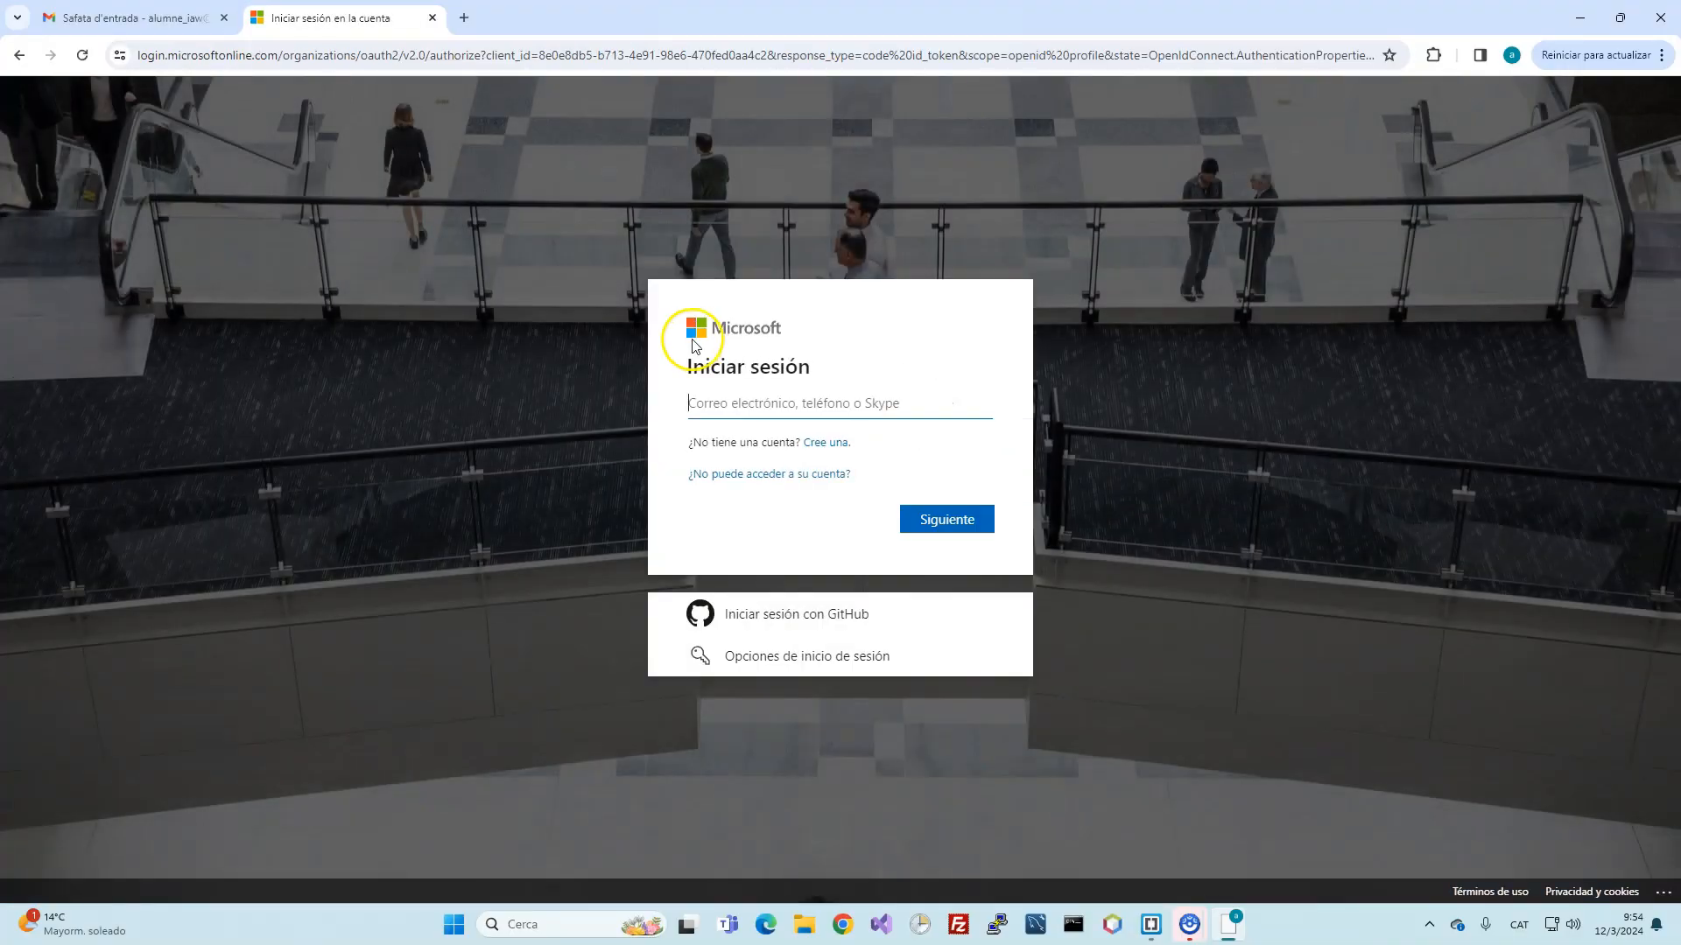
# Step: Start a new Microsoft account using the school e-mail address
pyautogui.click(839, 444)
pyautogui.click(770, 445)
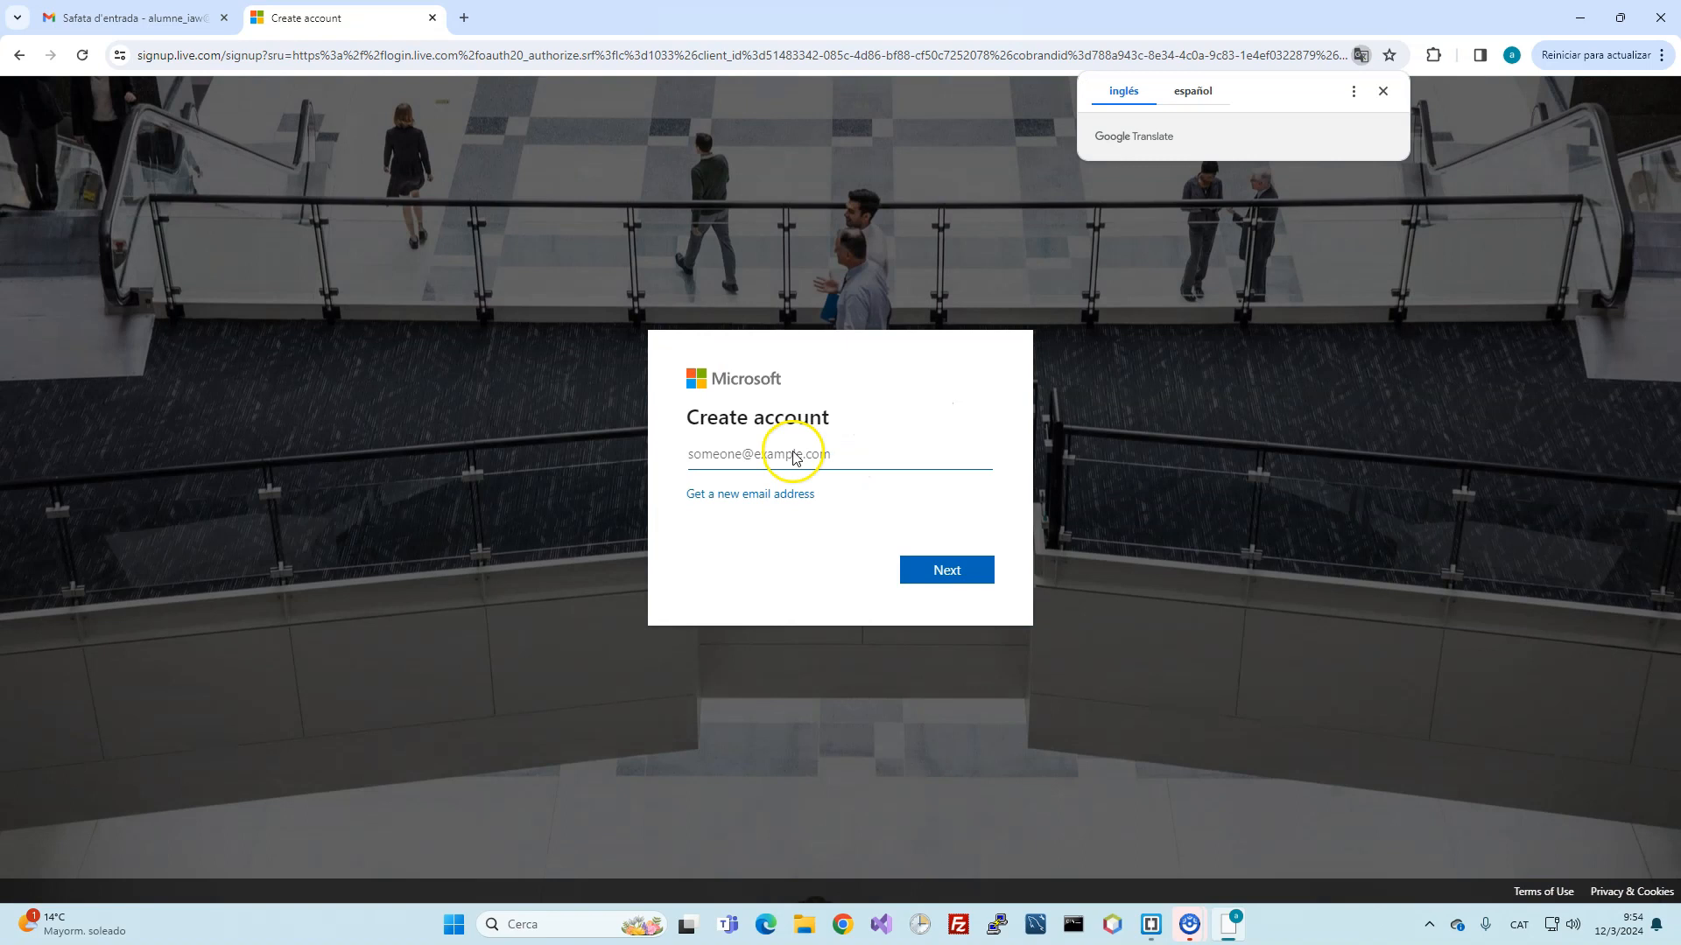
pyautogui.press('Return')
# Step: Set the account password to Chrome's suggested strong password
pyautogui.click(806, 515)
pyautogui.write('••')
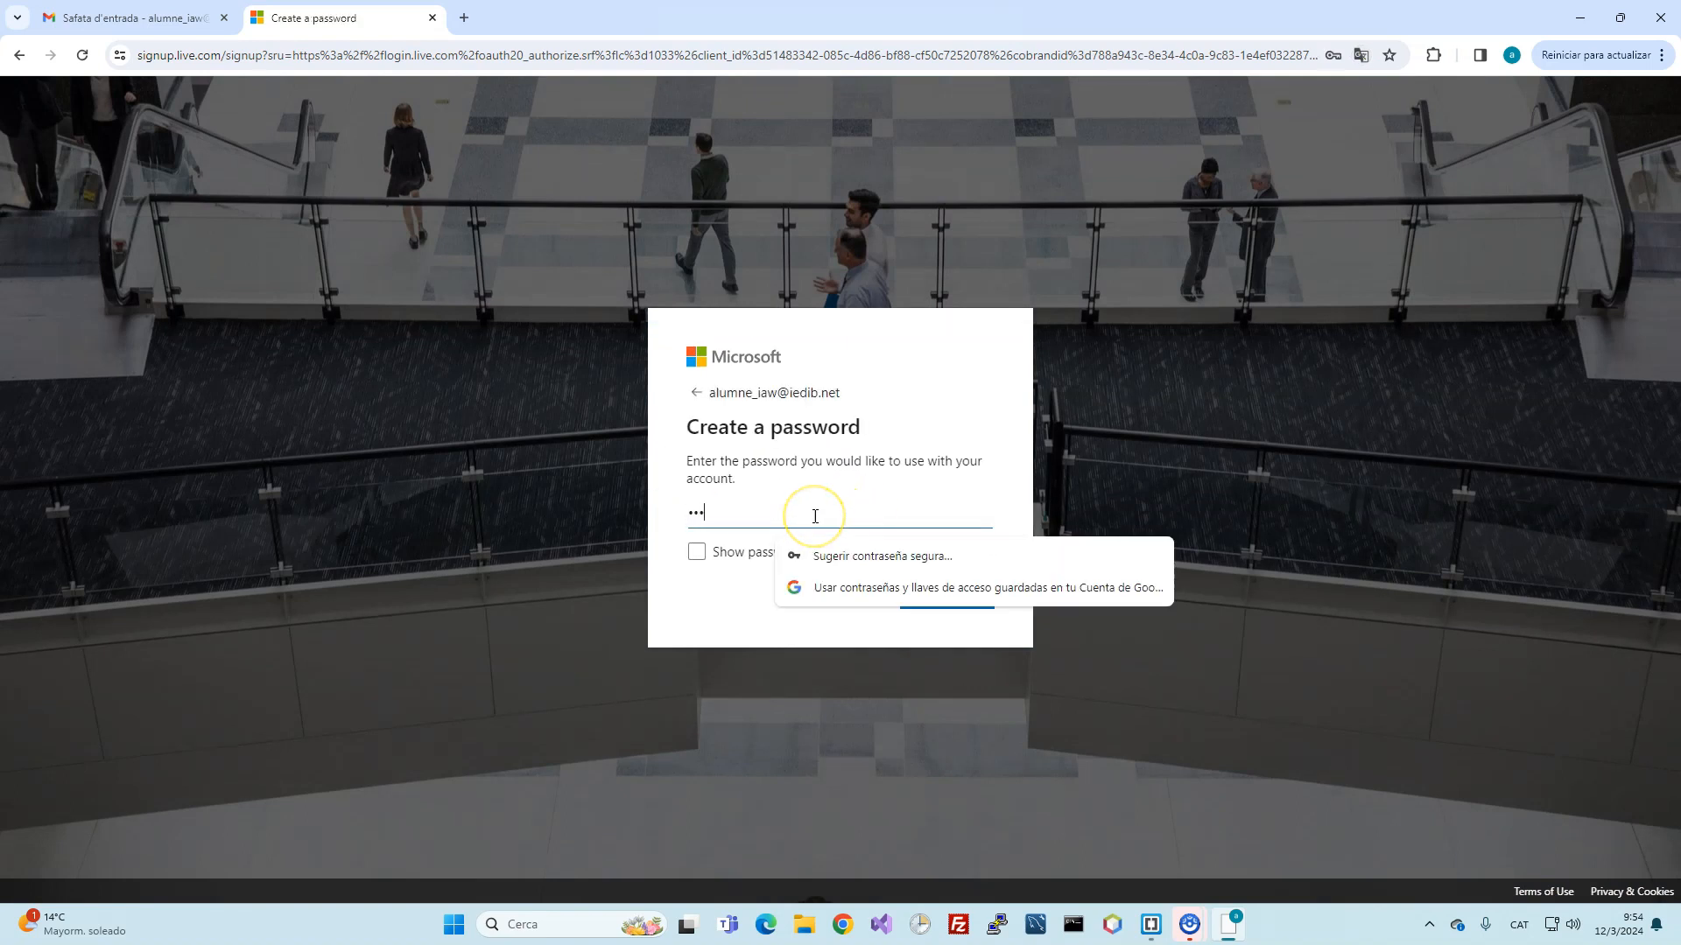
pyautogui.click(852, 558)
pyautogui.click(946, 593)
pyautogui.click(938, 547)
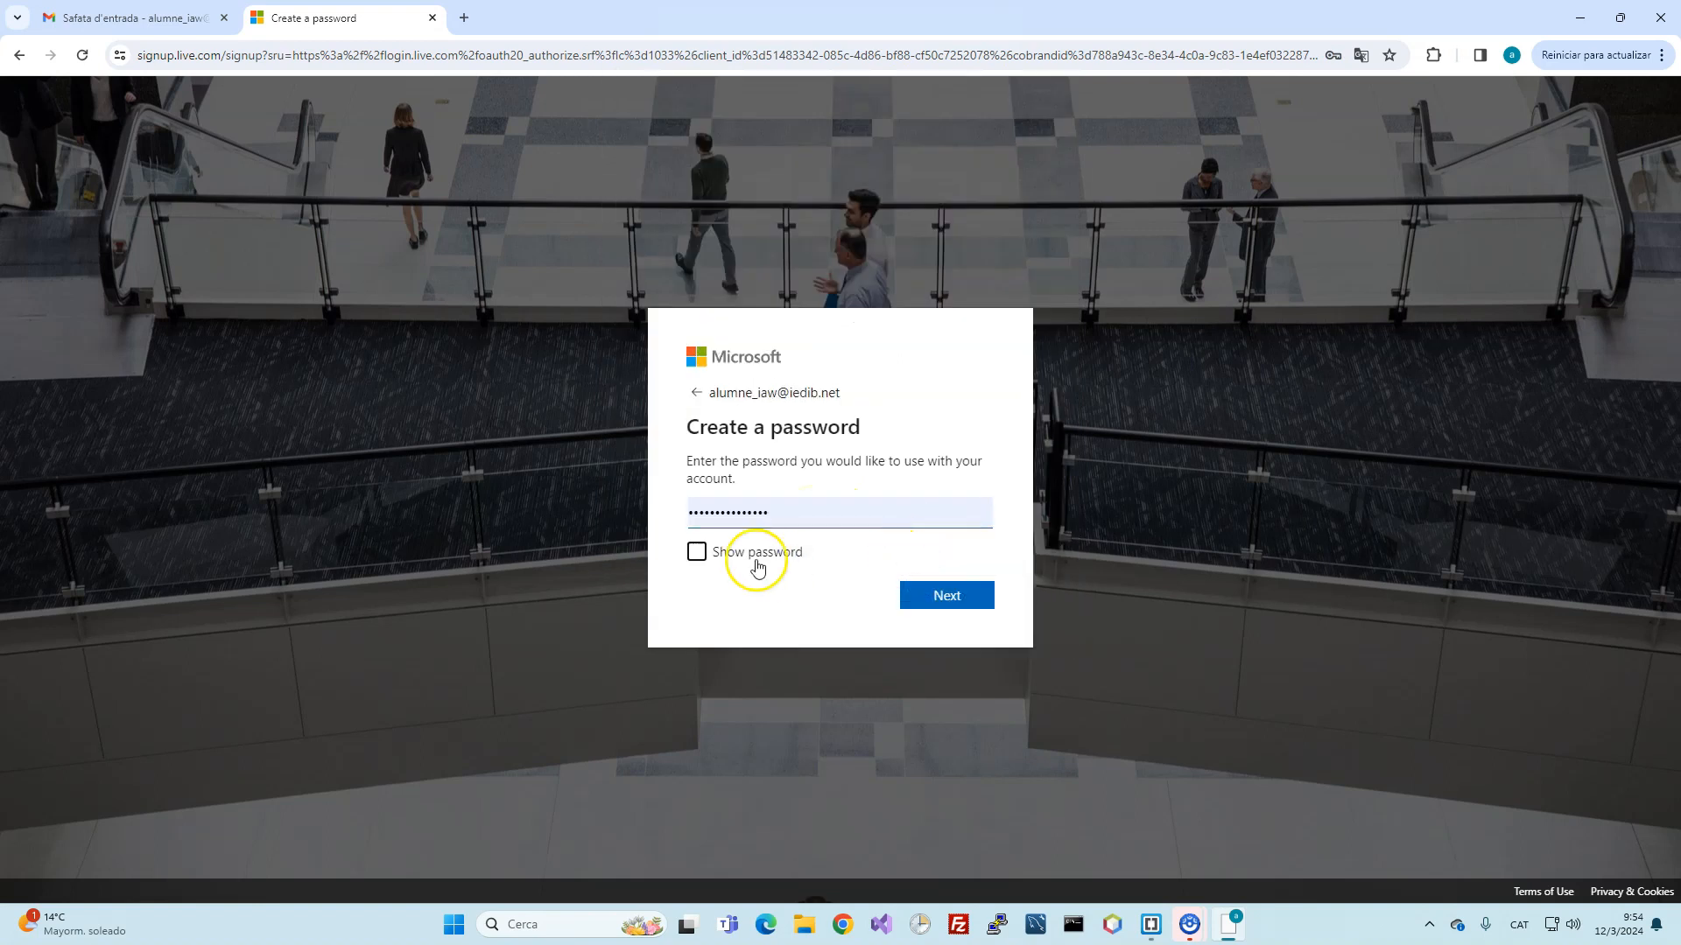
pyautogui.click(949, 589)
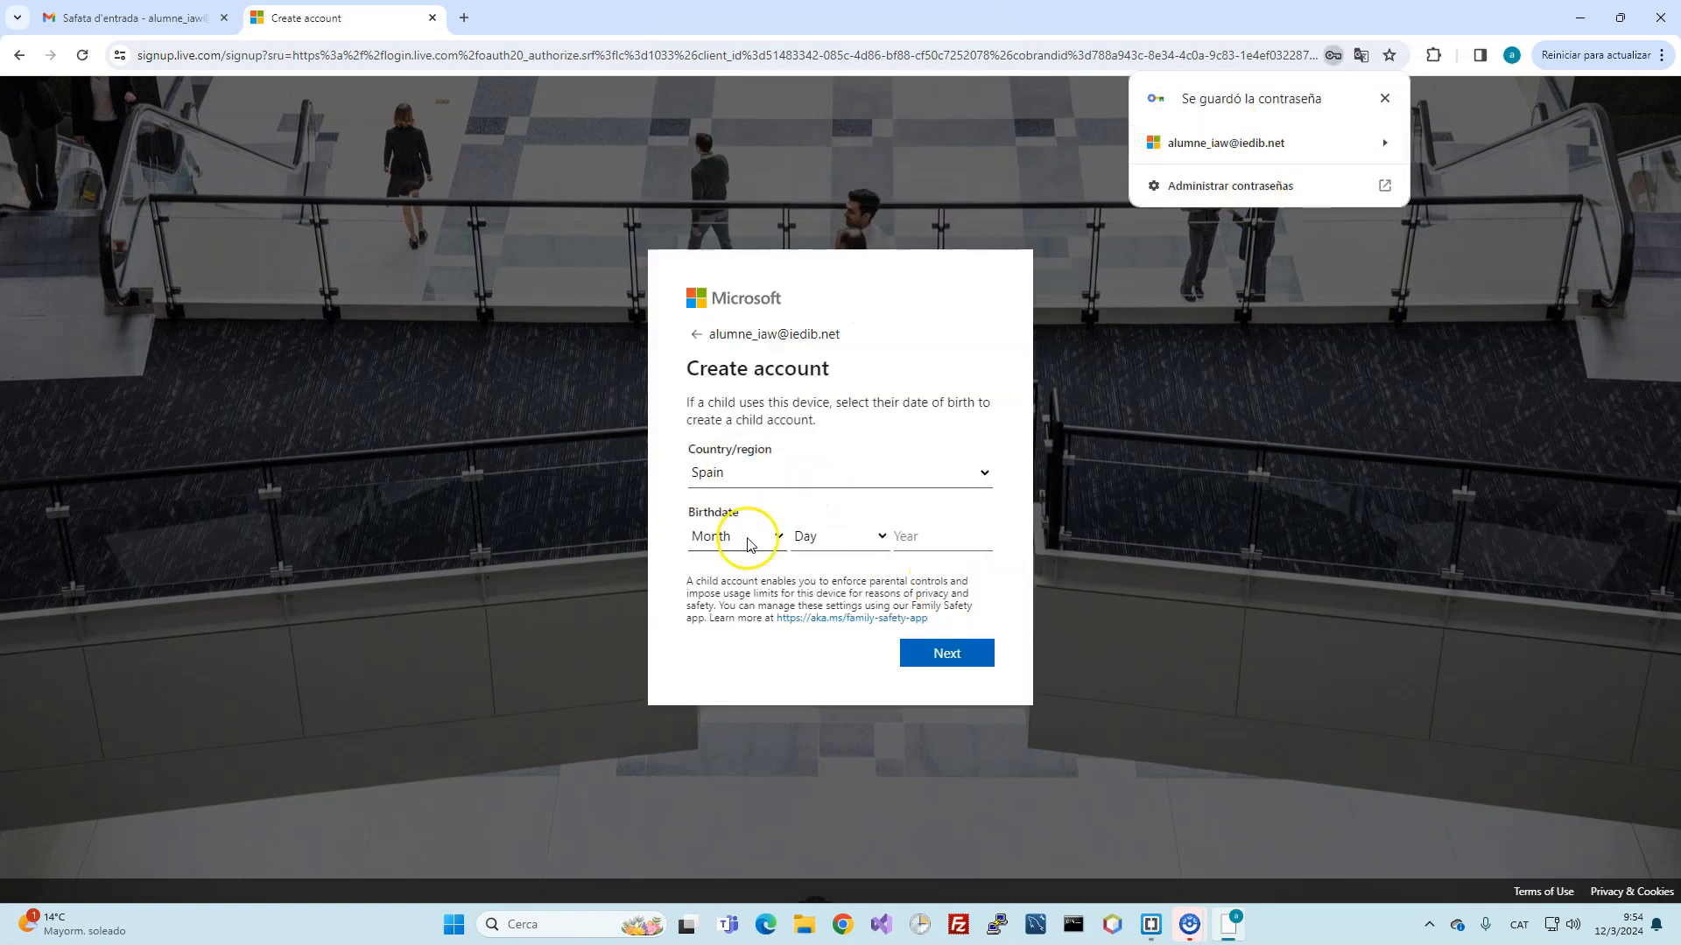
# Step: Enter the birthdate January 17, 2000 and submit the country and birthdate
pyautogui.click(747, 537)
pyautogui.click(746, 581)
pyautogui.click(823, 537)
pyautogui.click(831, 473)
pyautogui.click(908, 538)
pyautogui.write('2000')
pyautogui.click(942, 649)
# Step: Copy the emailed security code from Gmail and return to the code field
pyautogui.click(131, 18)
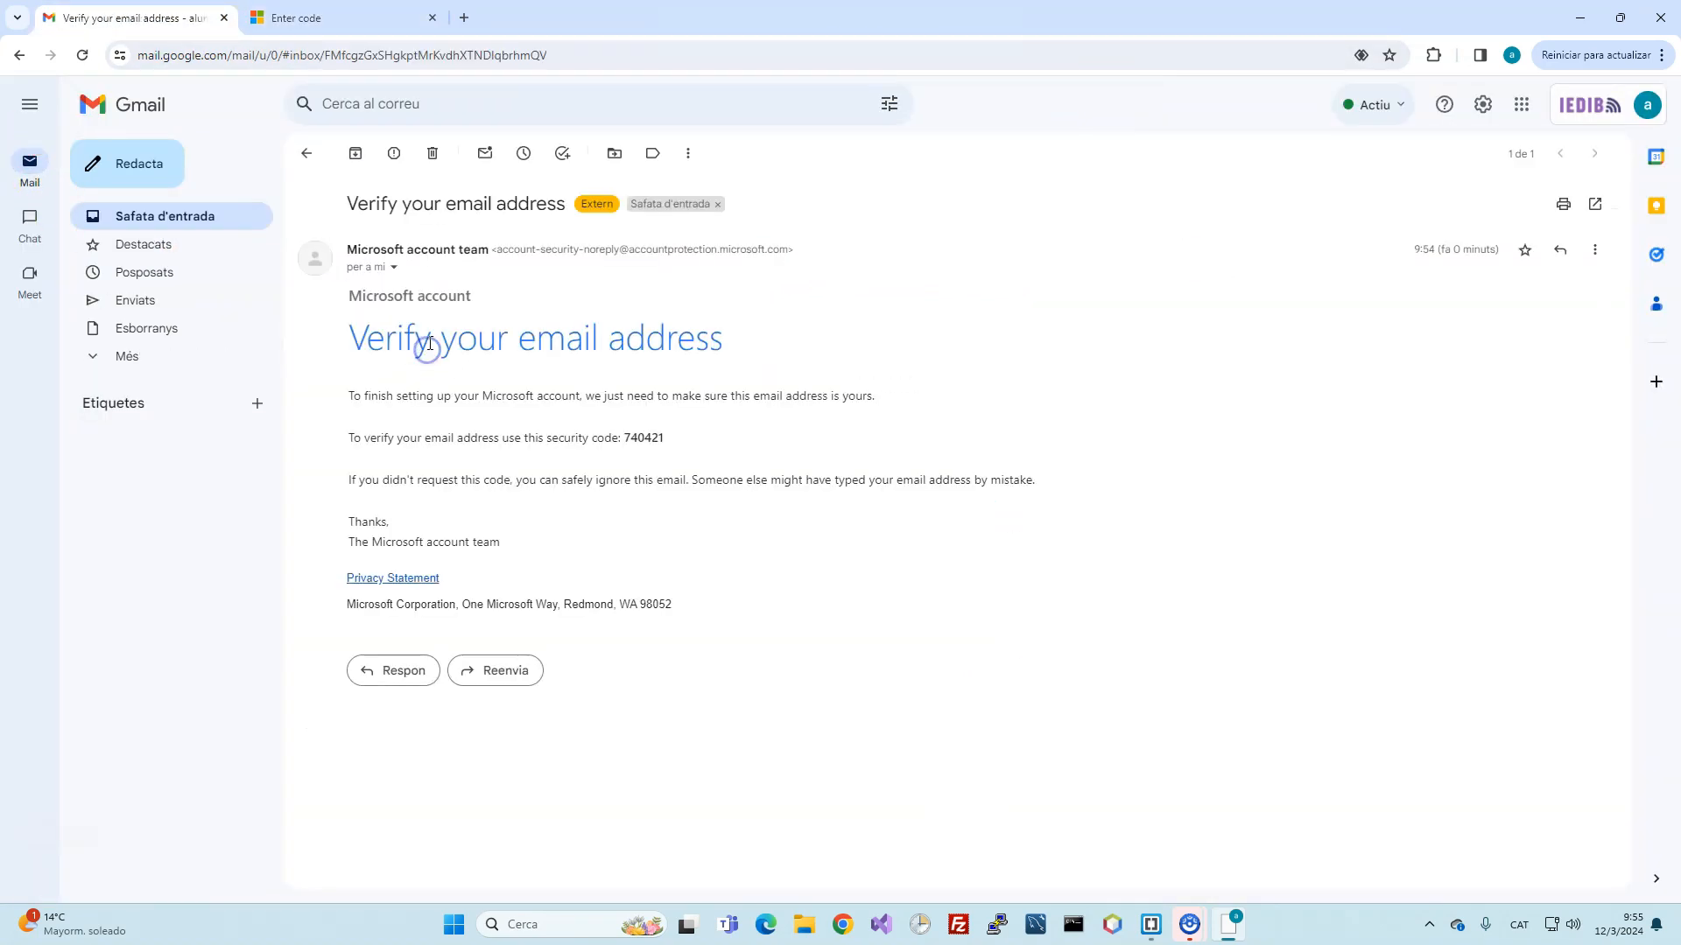
pyautogui.doubleClick(653, 435)
pyautogui.hotkey('ctrl', 'c')
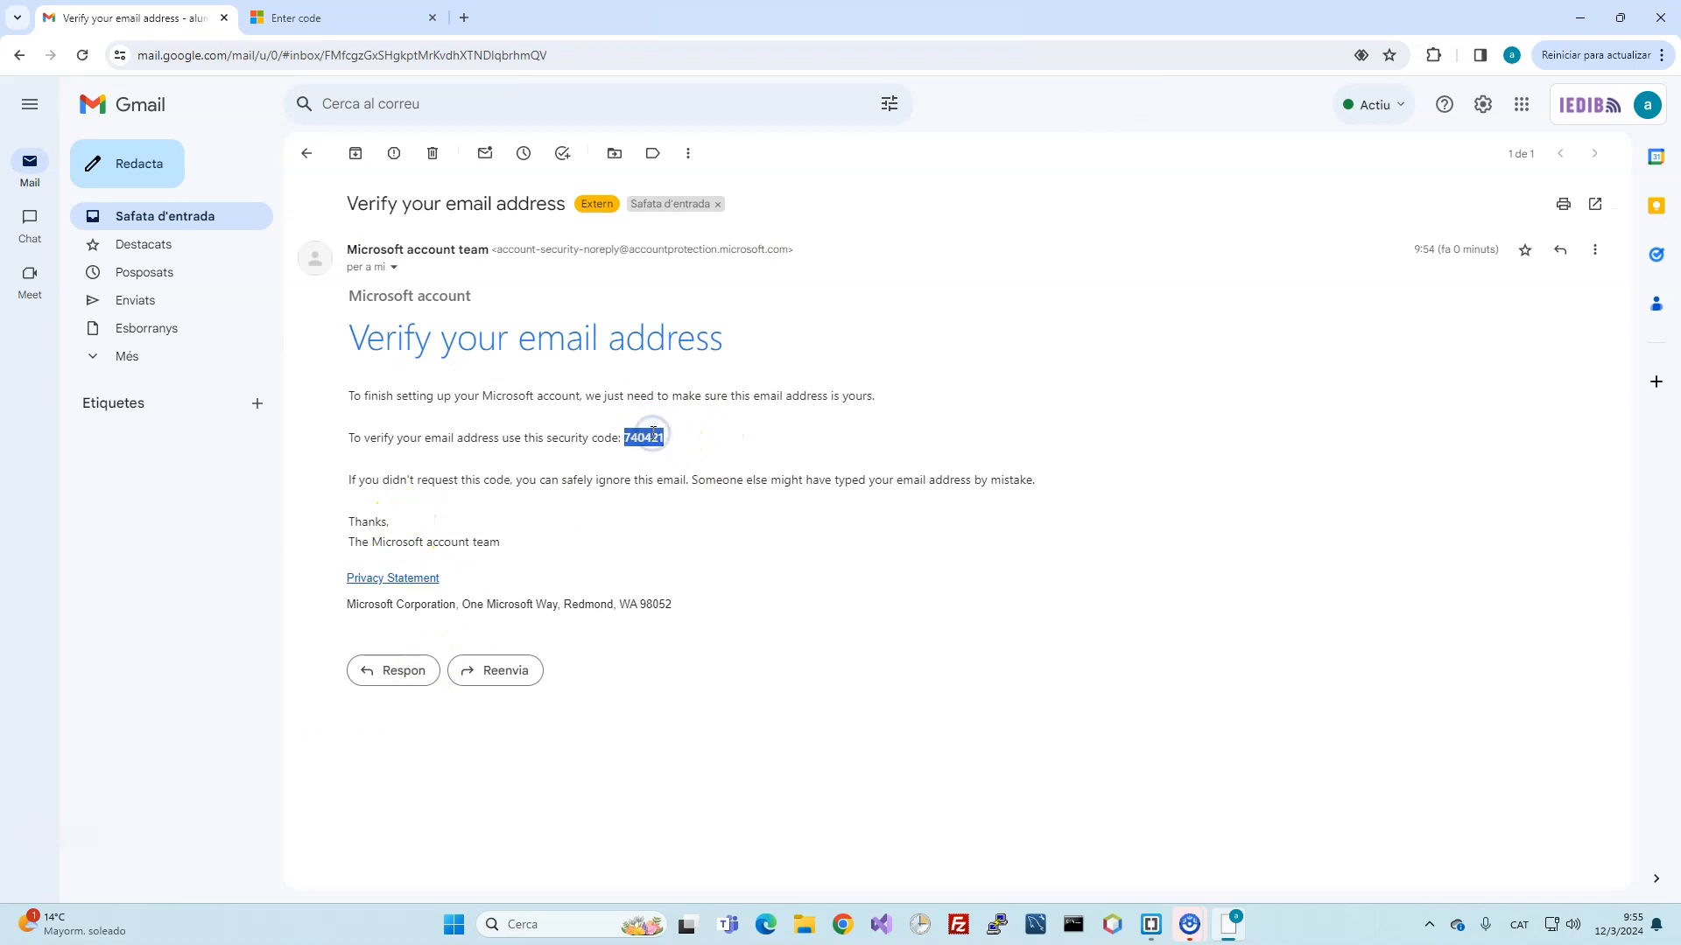
pyautogui.click(403, 18)
pyautogui.click(676, 483)
# Step: Paste and submit the security code, then solve the rotate-the-picture robot puzzle
pyautogui.hotkey('ctrl', 'v')
pyautogui.click(939, 639)
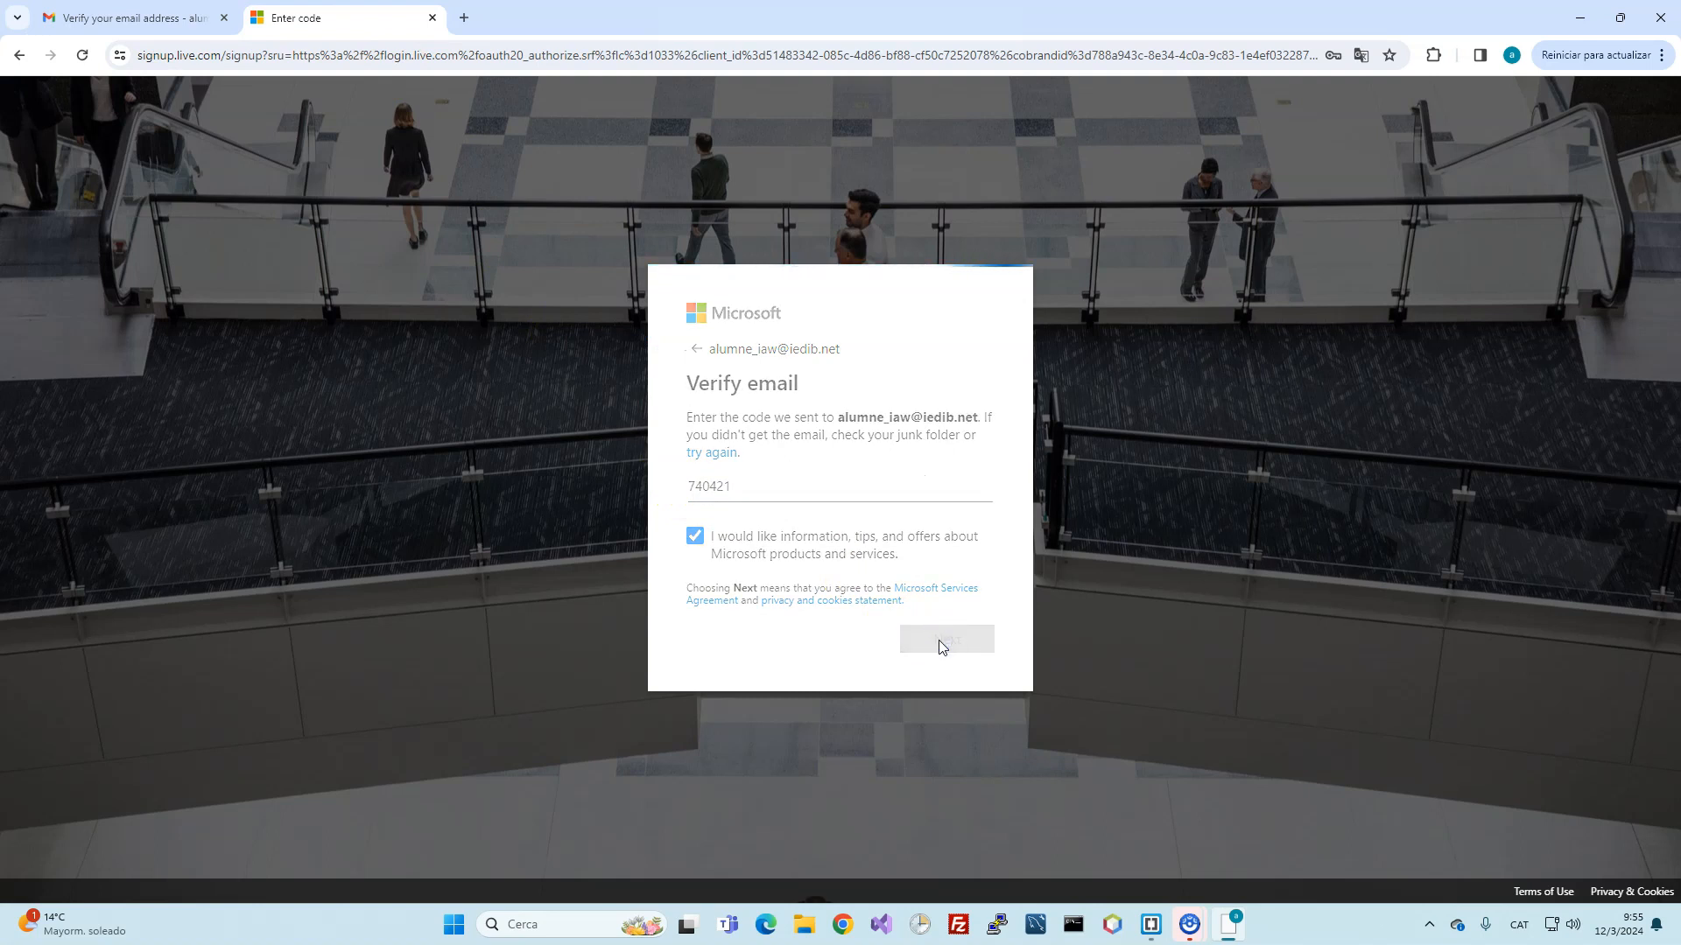
pyautogui.click(913, 623)
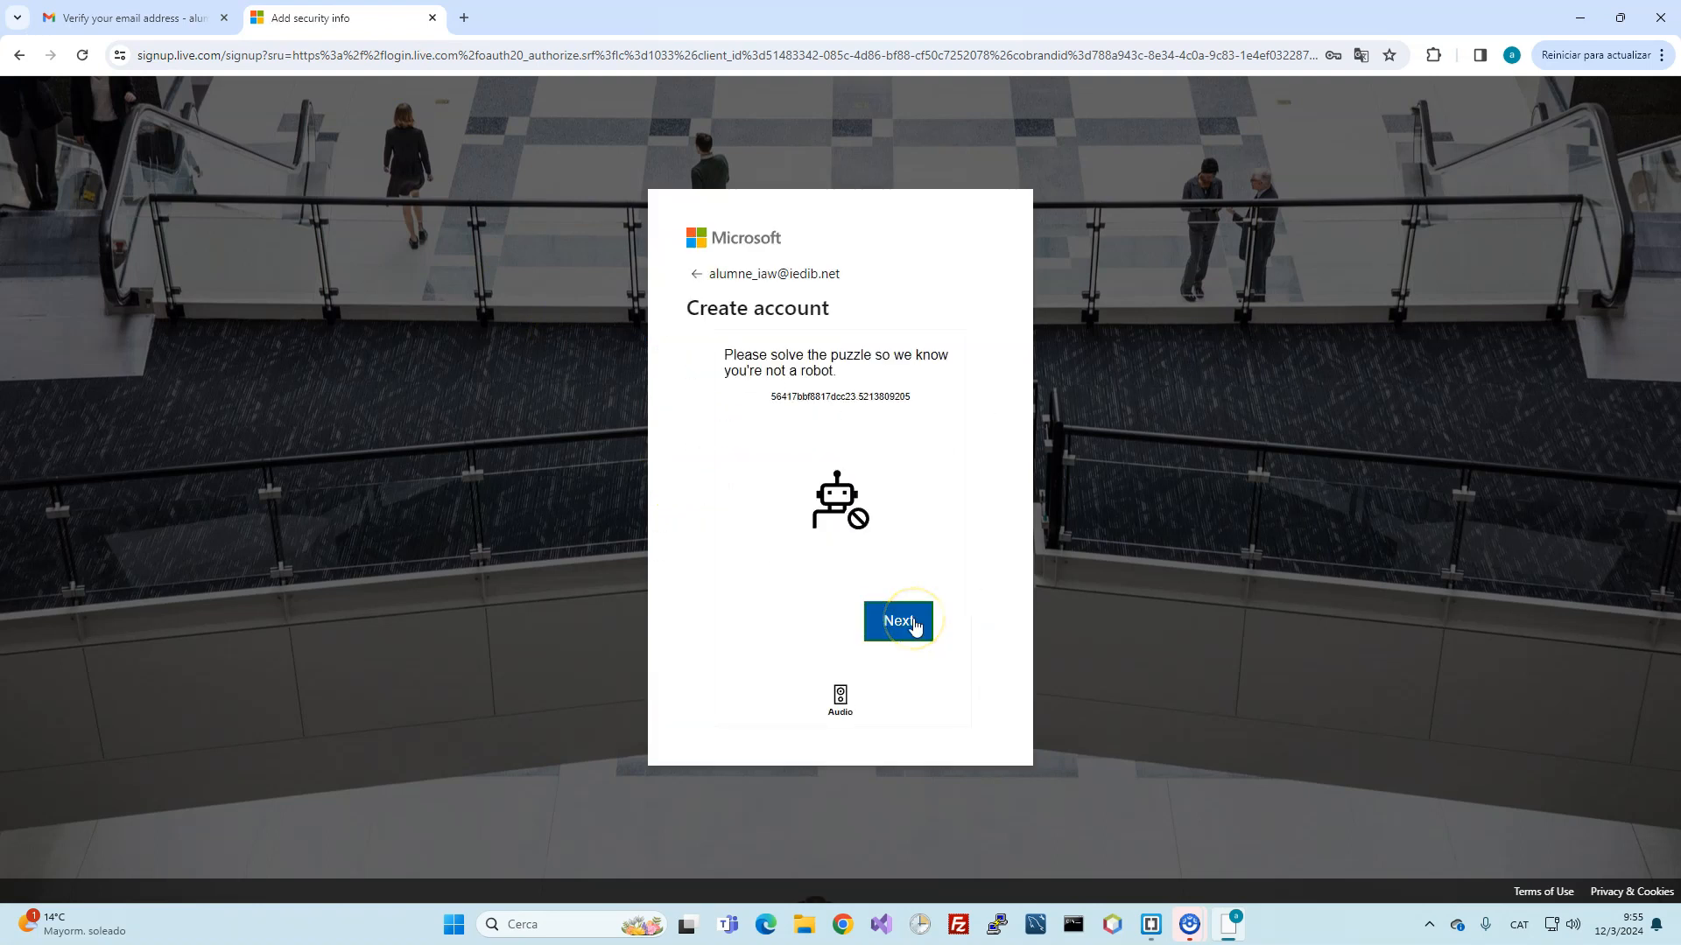
pyautogui.click(941, 541)
pyautogui.click(885, 612)
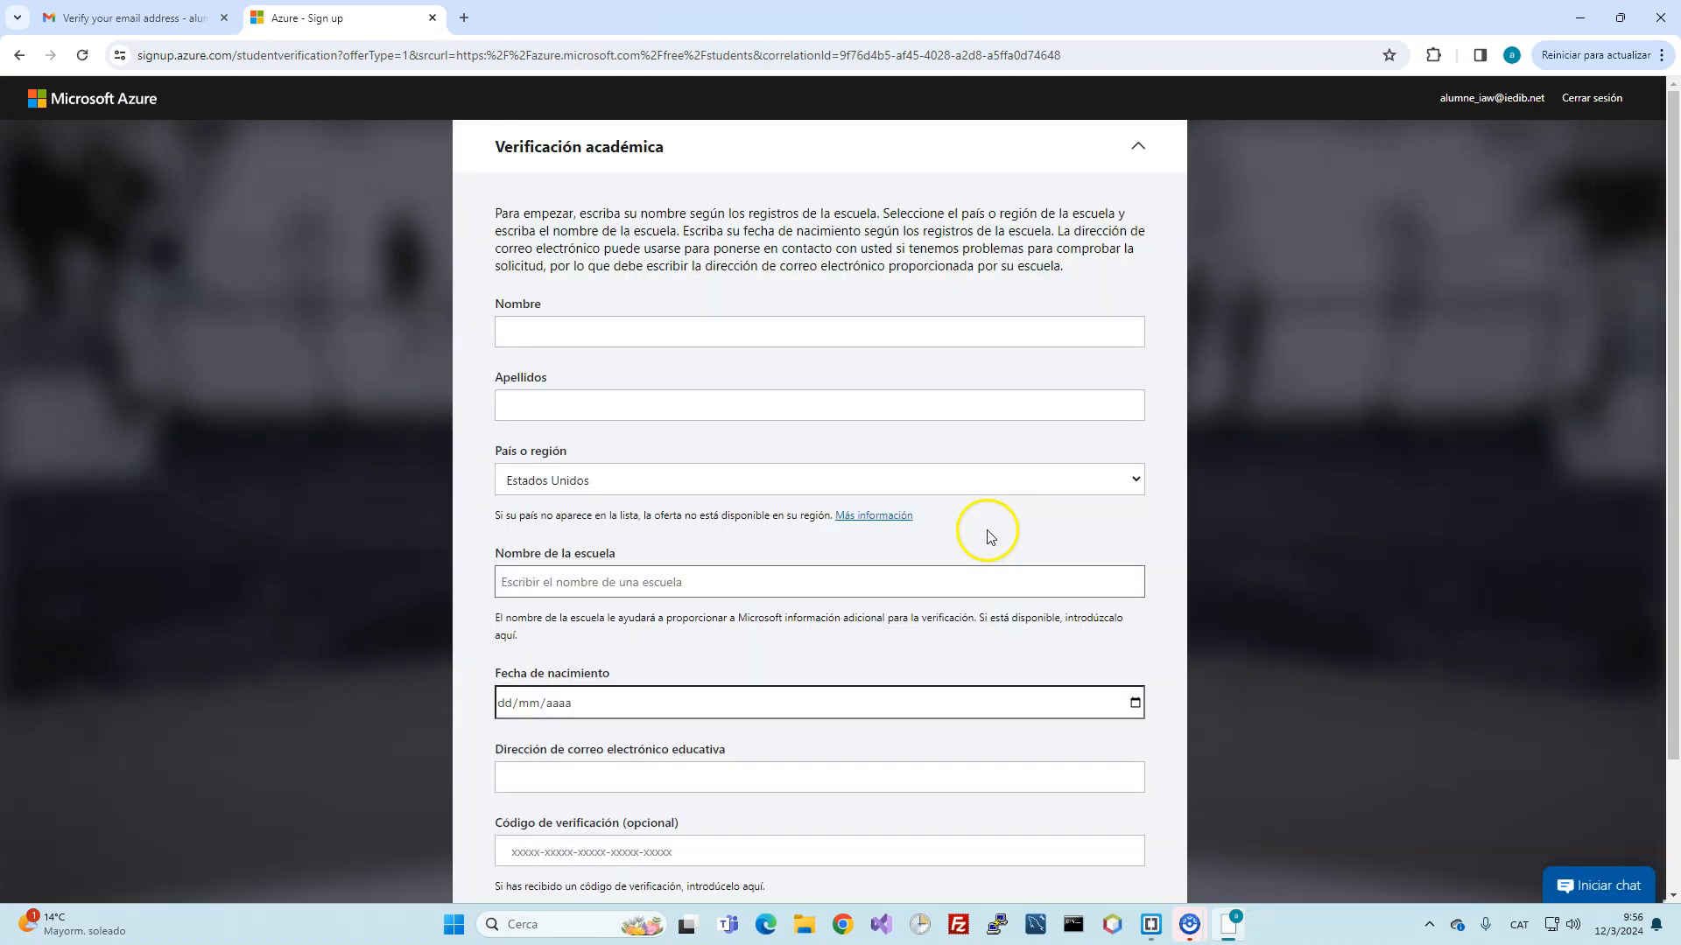
# Step: Enter the student's first name and surname, and set the country to España
pyautogui.click(730, 332)
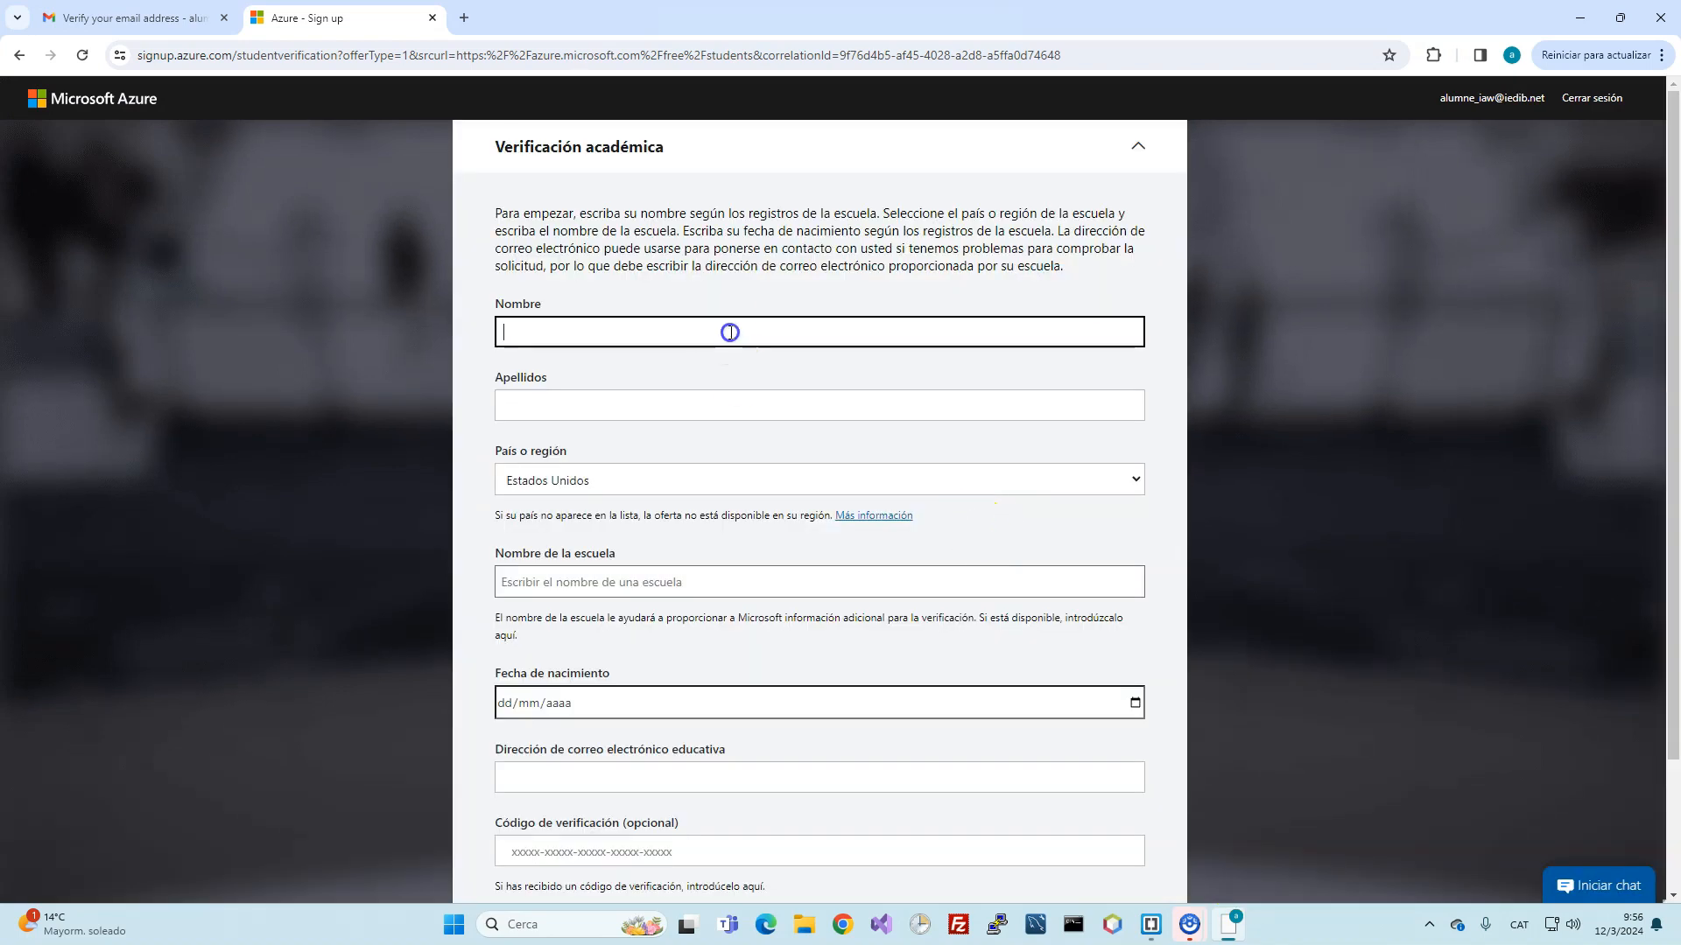
pyautogui.press('Tab')
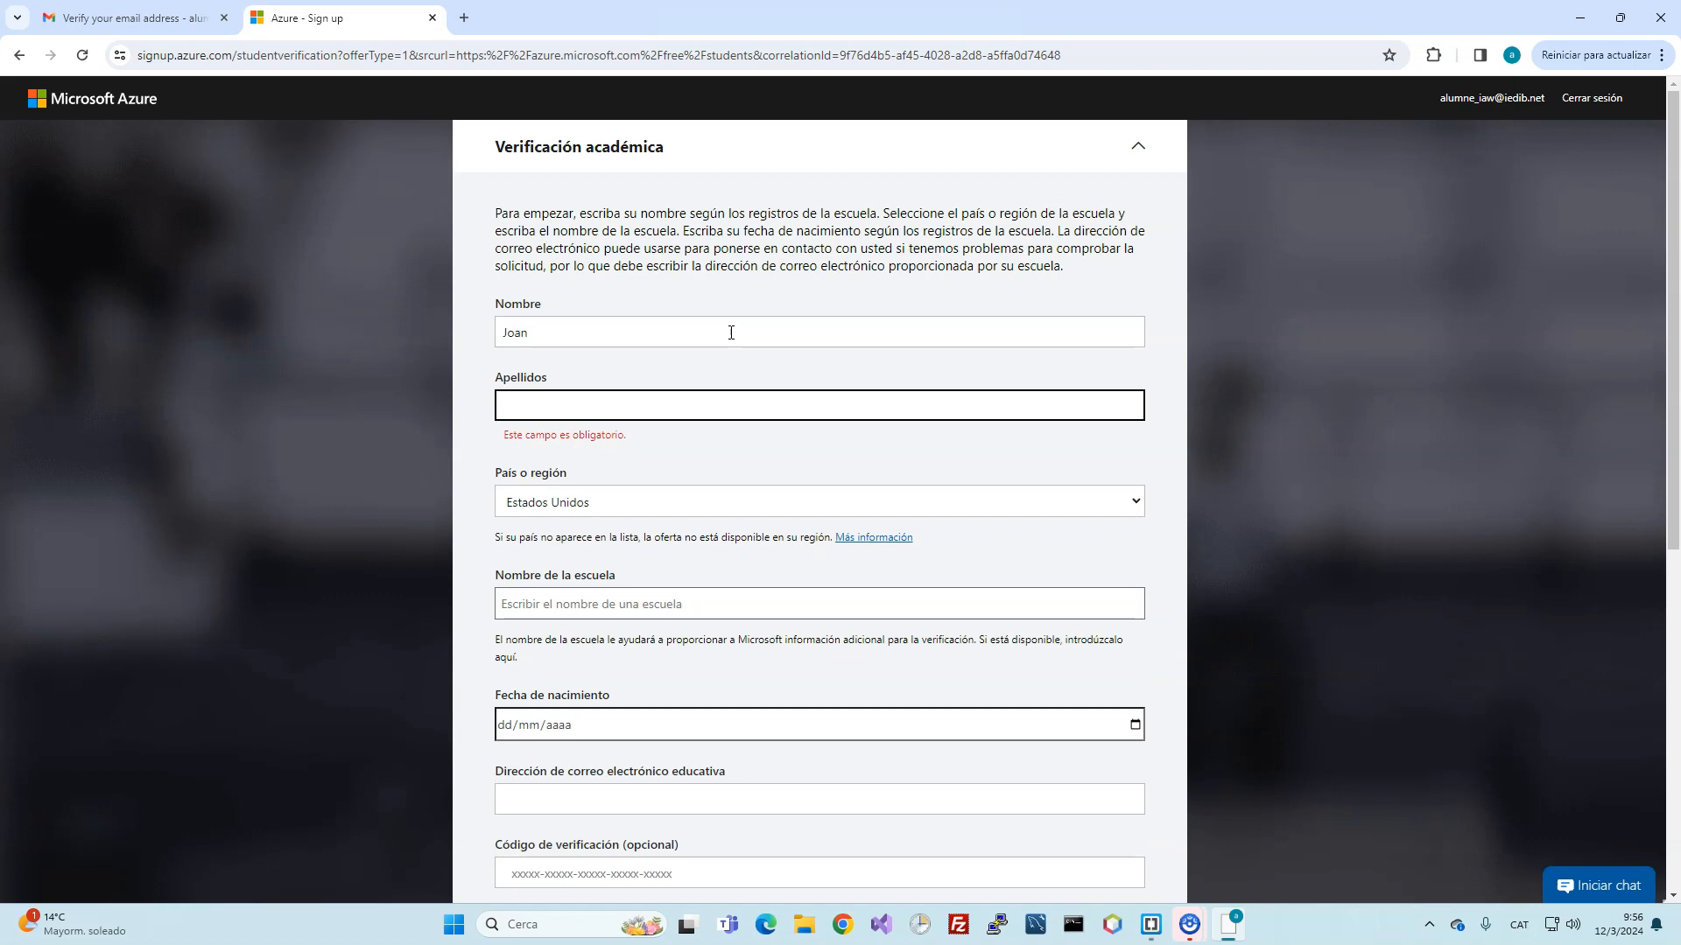
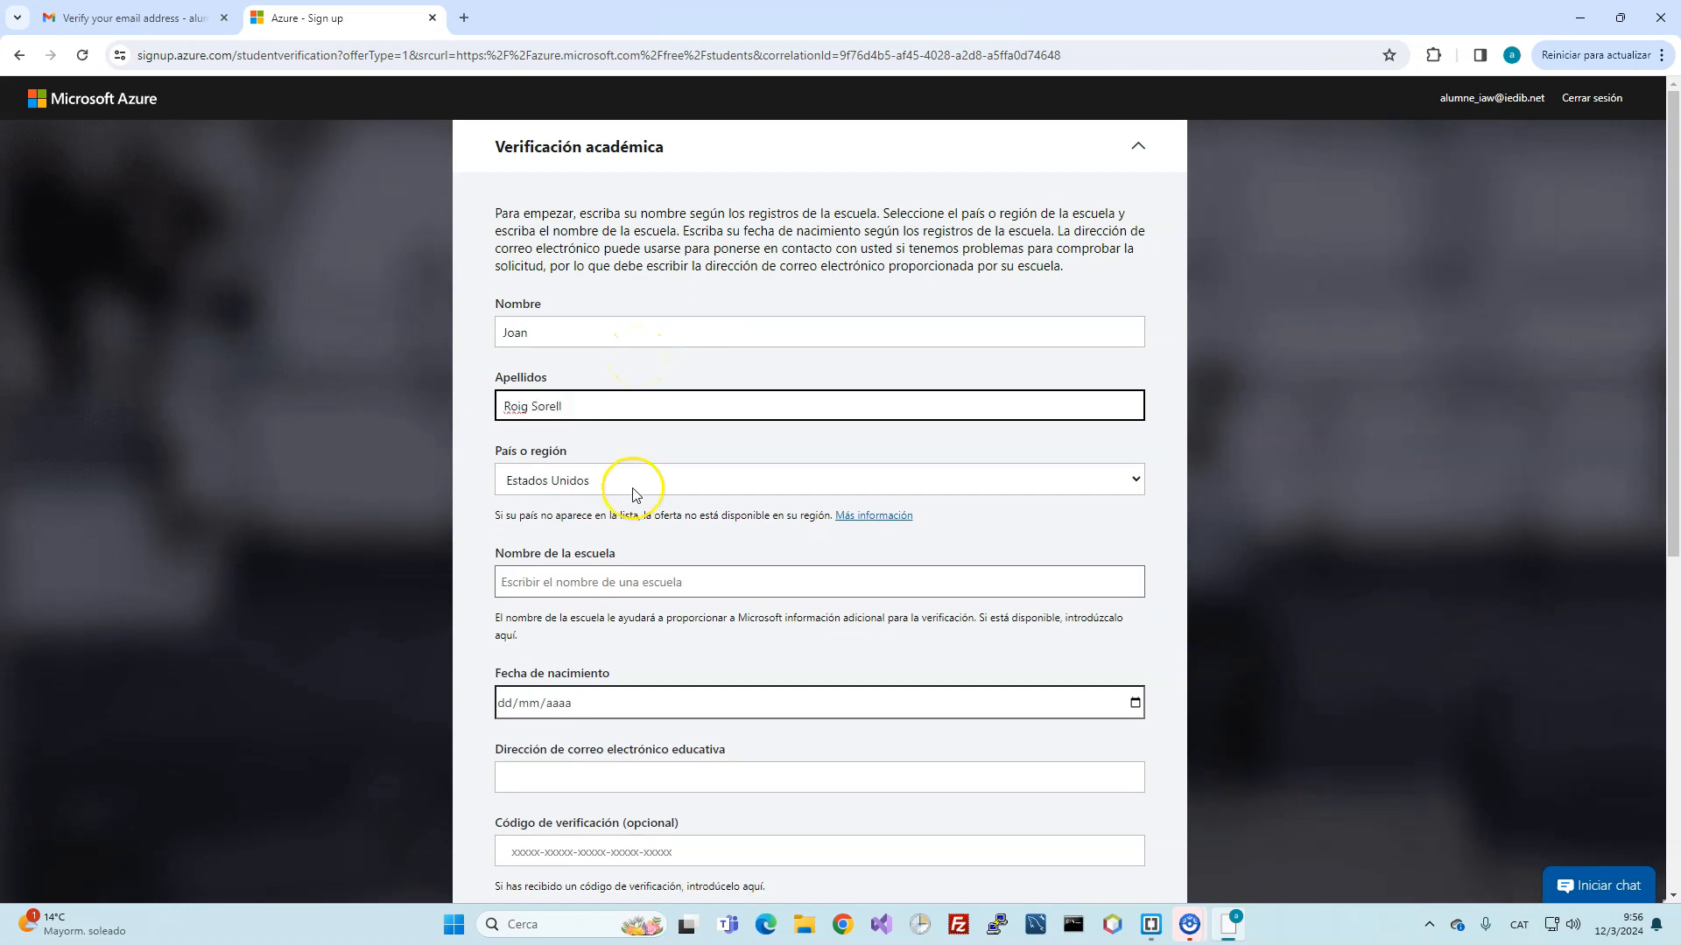
pyautogui.click(638, 480)
pyautogui.click(571, 646)
# Step: Choose the Illes Balears distance-learning institute (IEDIB) as the school
pyautogui.click(603, 584)
pyautogui.write('IEDIB')
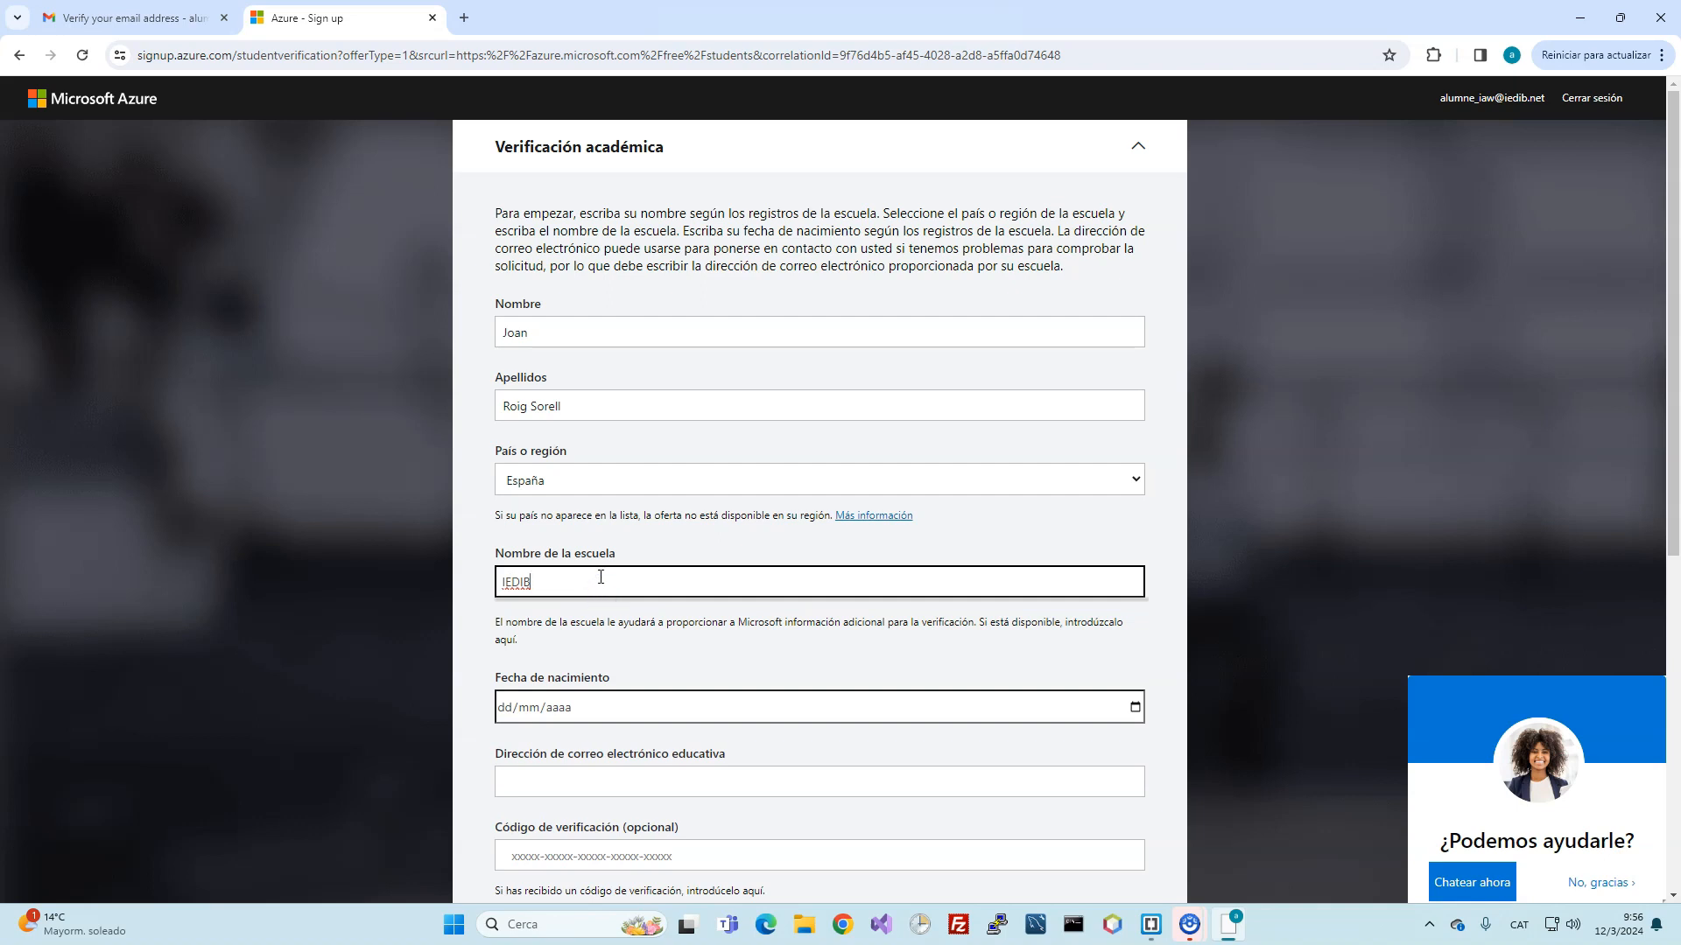
pyautogui.moveTo(600, 577); pyautogui.dragTo(426, 581)
pyautogui.write('ins')
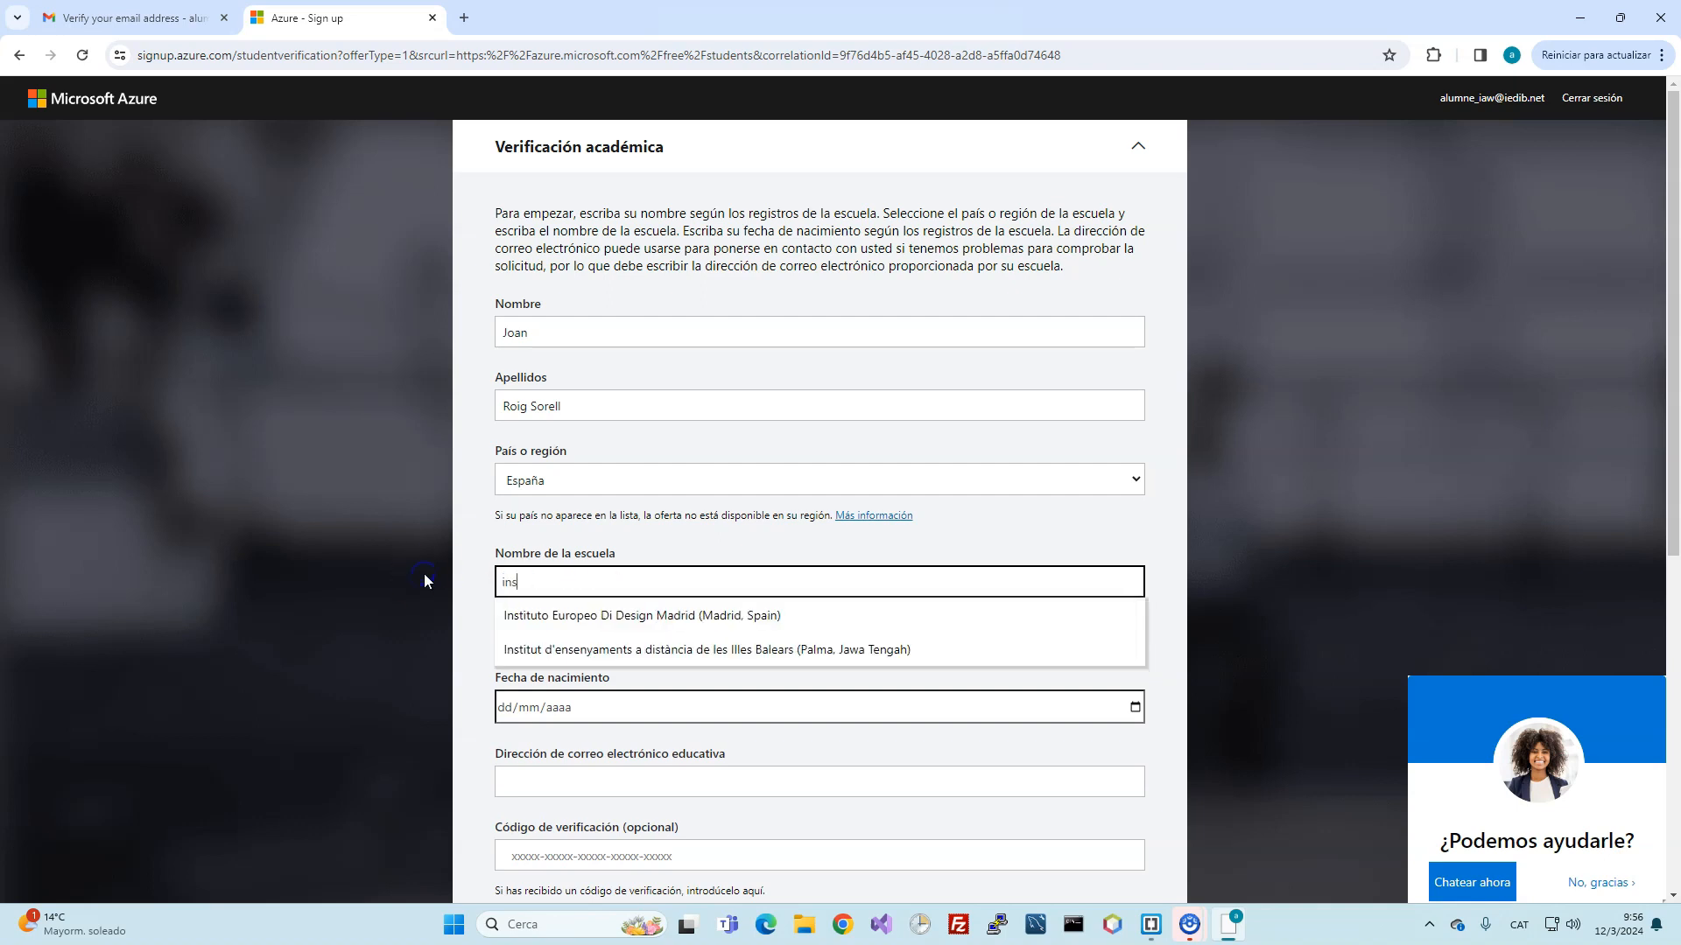
pyautogui.scroll(-6, 426, 581)
pyautogui.scroll(1, 713, 274)
pyautogui.click(691, 219)
pyautogui.scroll(3, 690, 245)
# Step: Enter the date of birth 01/01/2000 and the school e-mail address
pyautogui.click(598, 533)
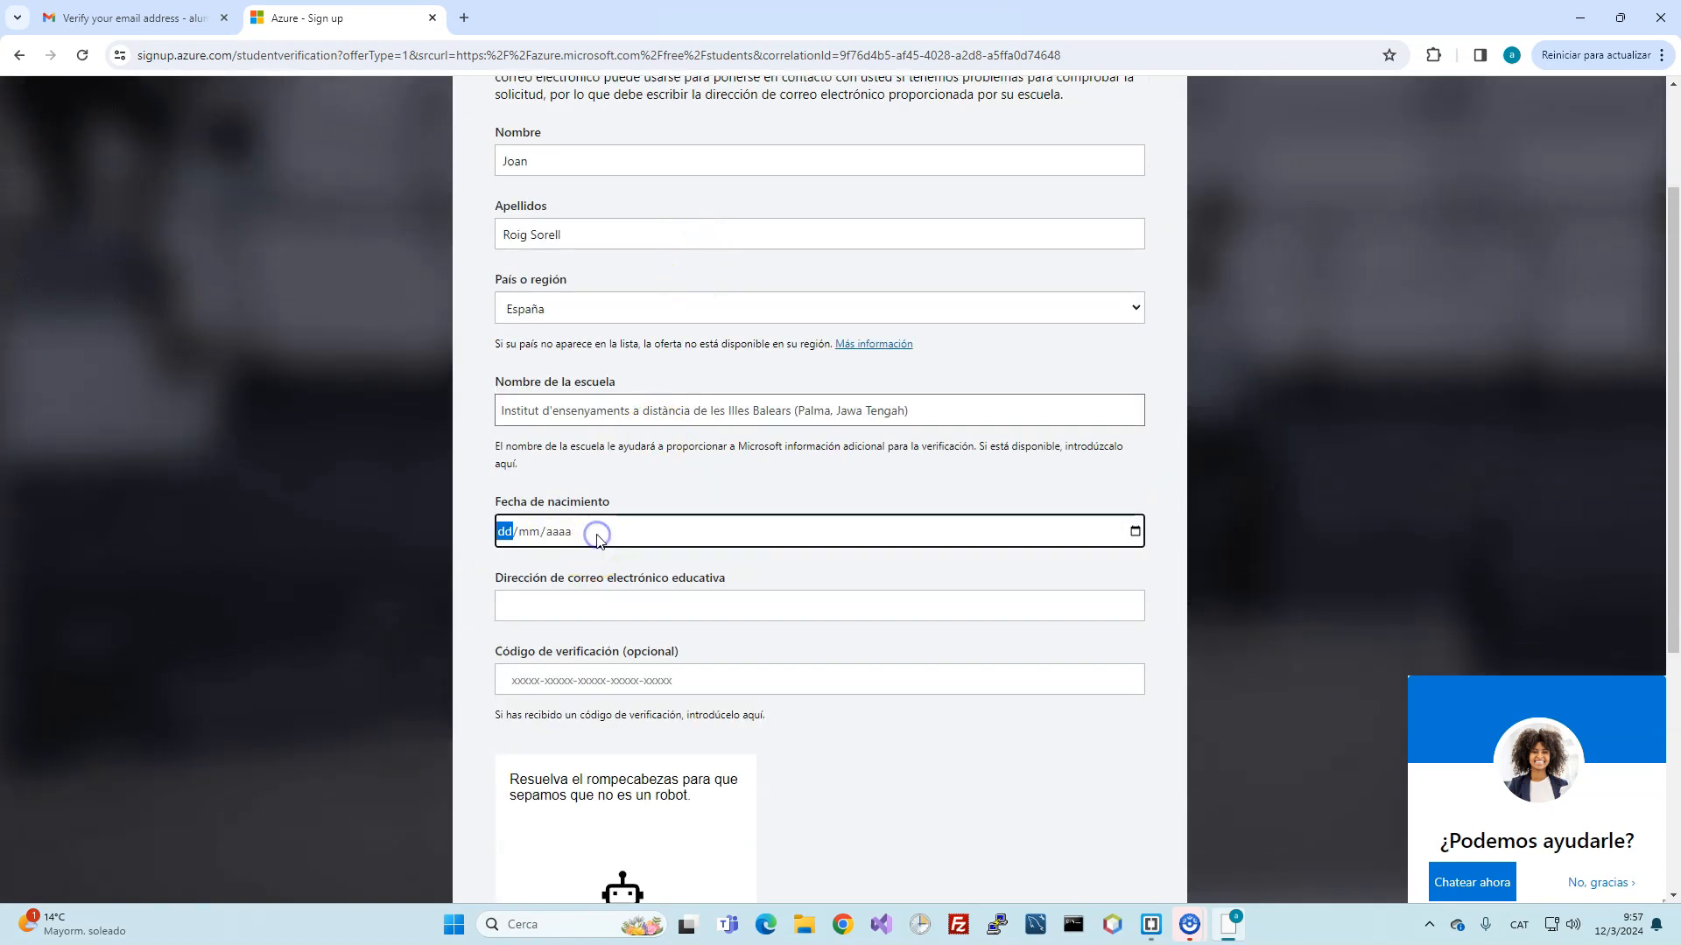
pyautogui.write('01/01/')
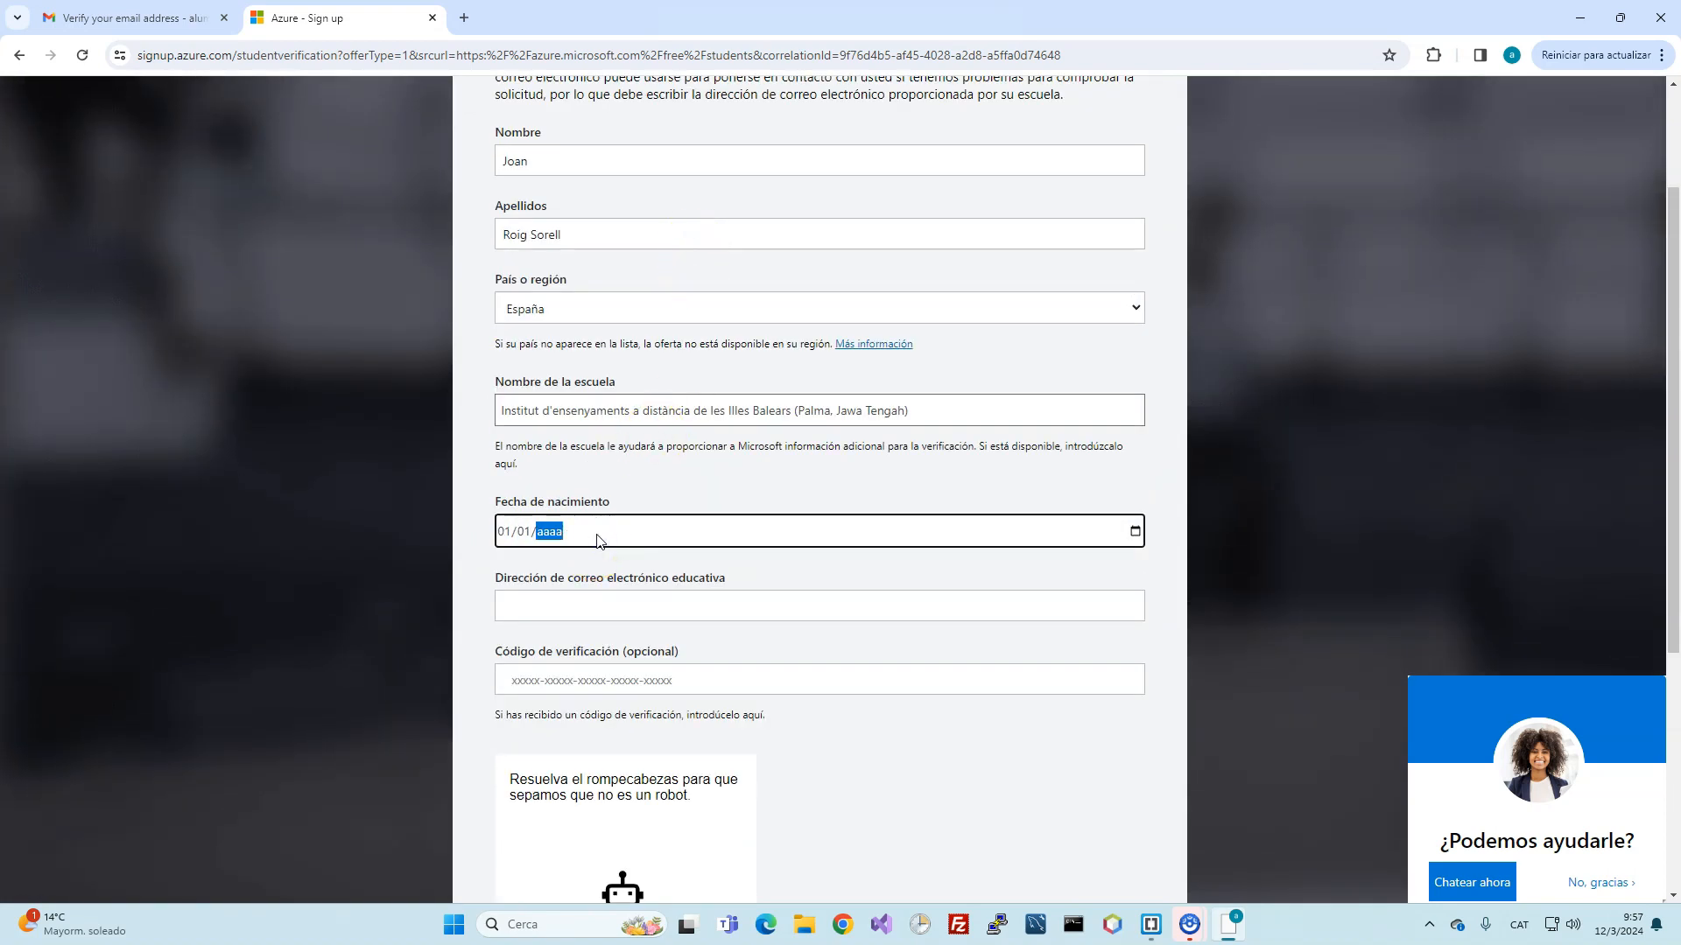
pyautogui.write('2000')
pyautogui.click(621, 604)
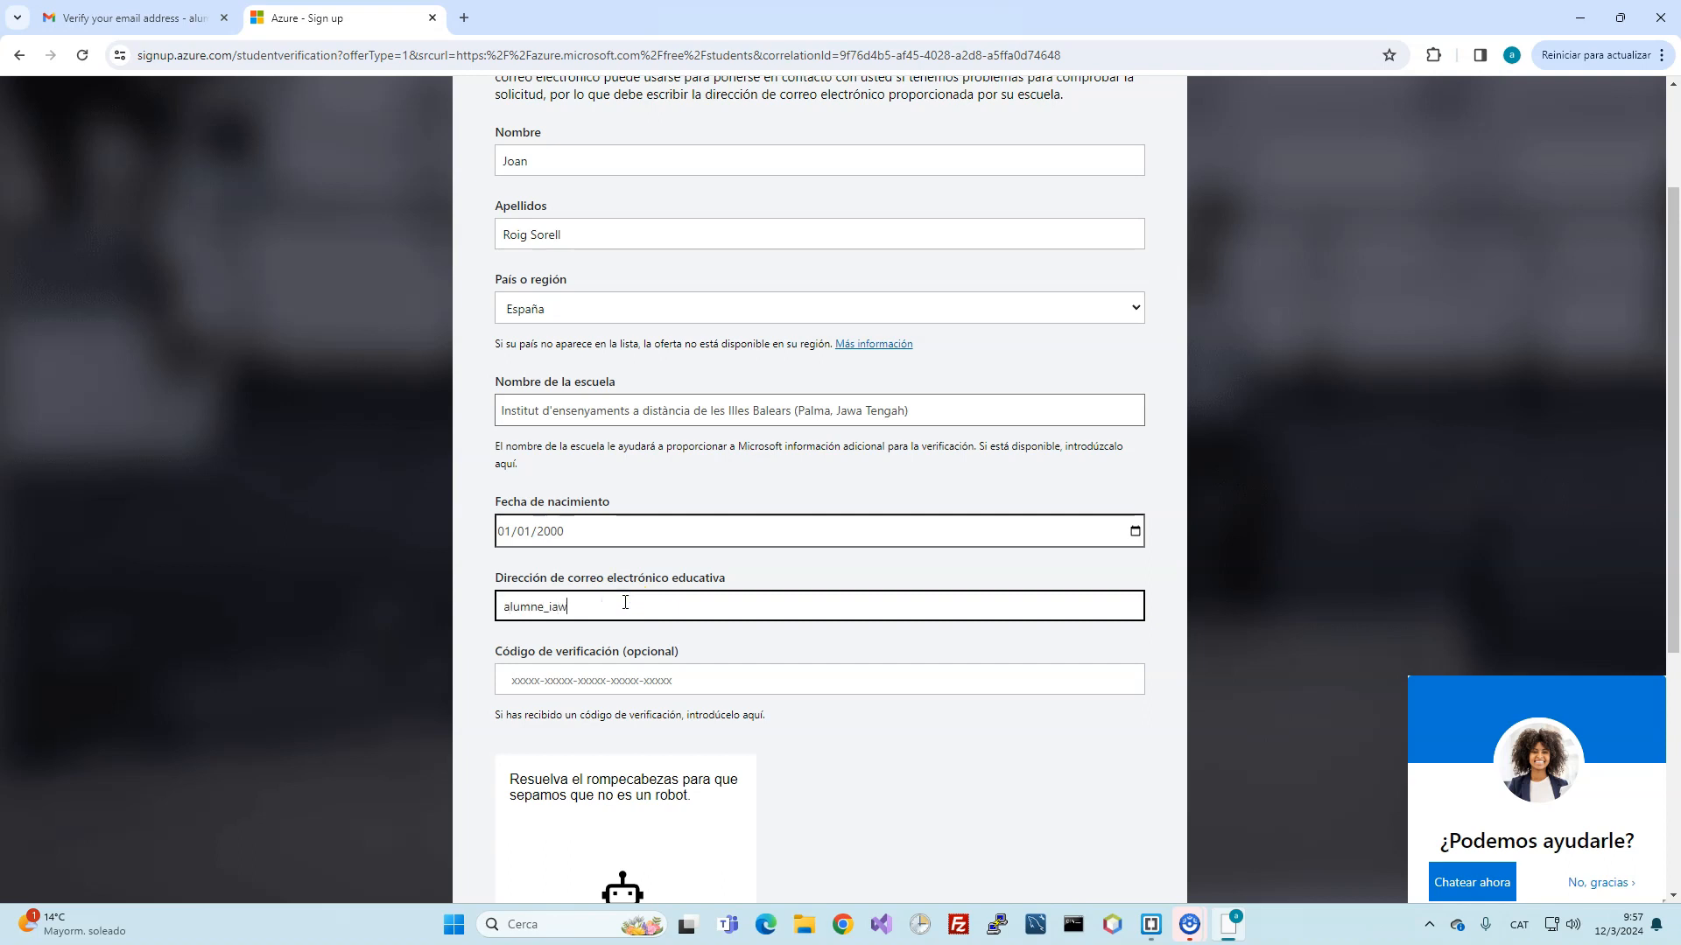
pyautogui.click(645, 679)
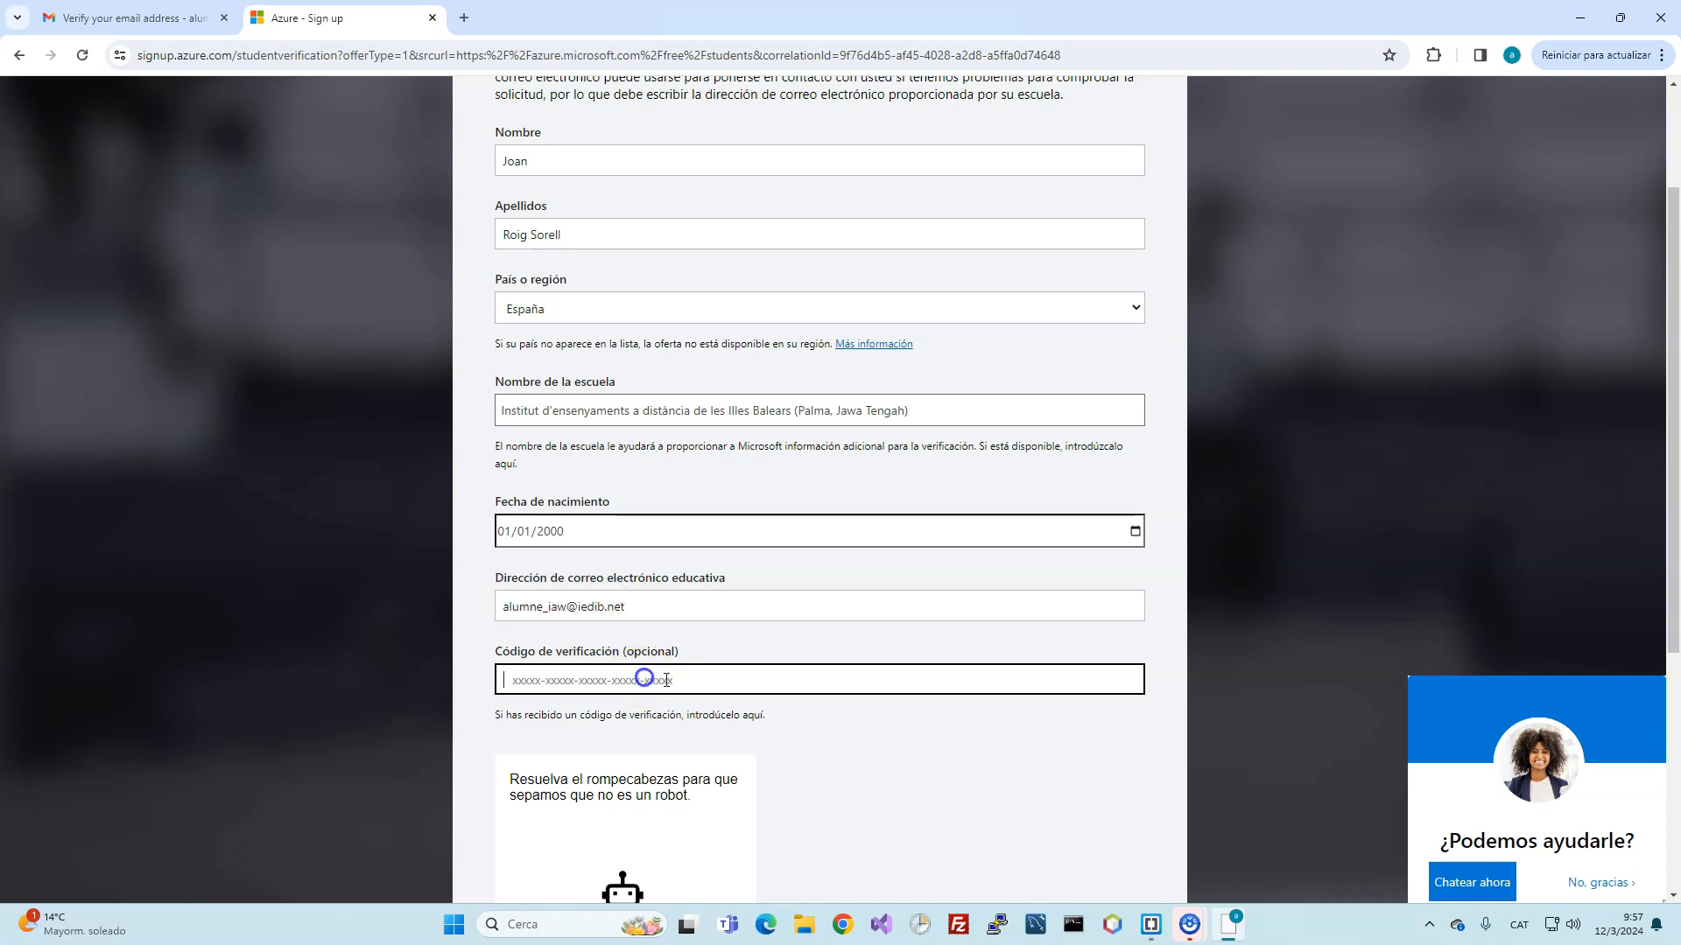
# Step: Solve the robot-check puzzle by picking the tile with two identical objects
pyautogui.scroll(-3, 821, 698)
pyautogui.click(683, 758)
pyautogui.scroll(-2, 683, 758)
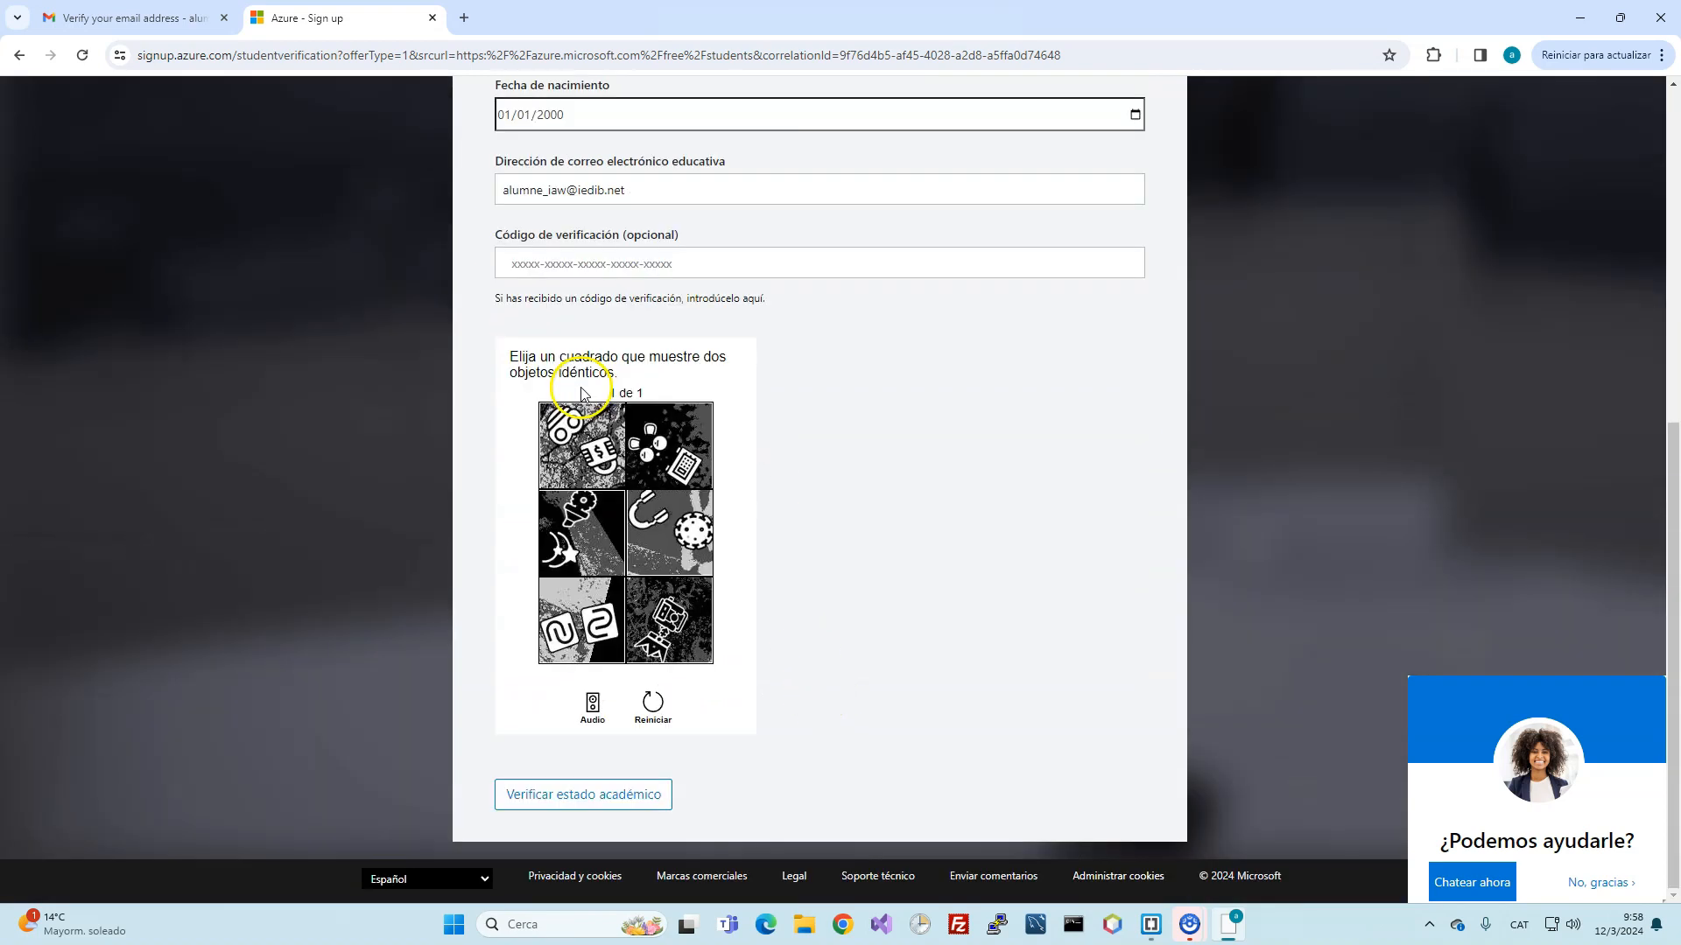
pyautogui.click(579, 619)
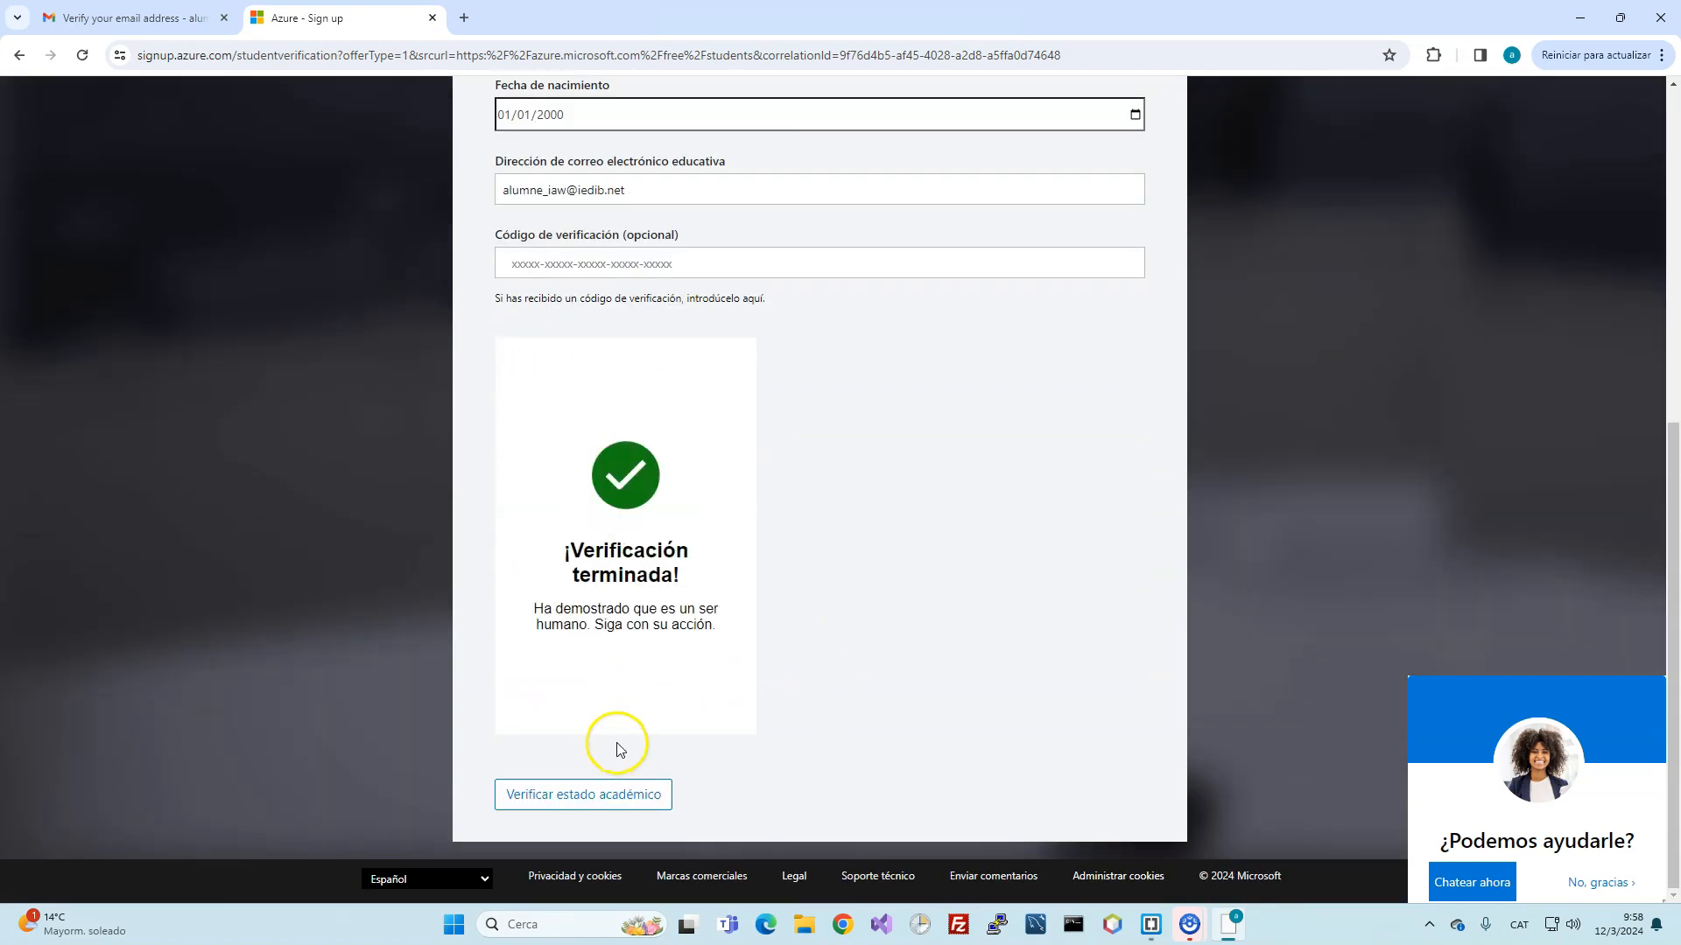
# Step: Submit the verification request, follow the Gmail verification link, and enter the first name
pyautogui.click(608, 795)
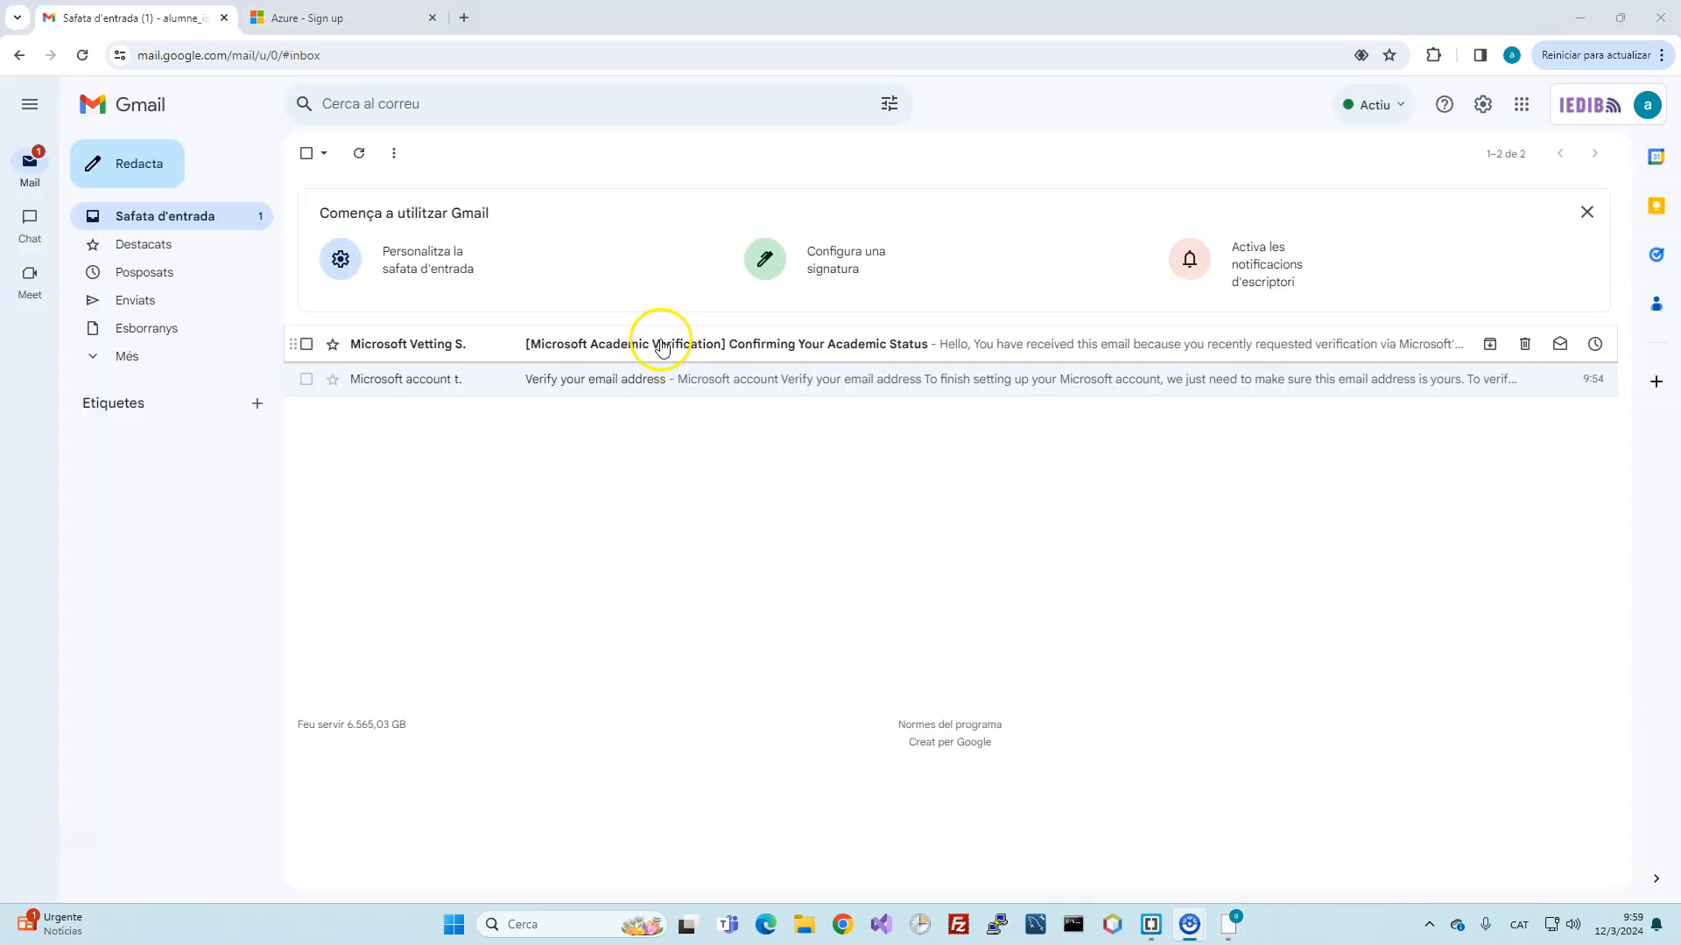
pyautogui.click(663, 348)
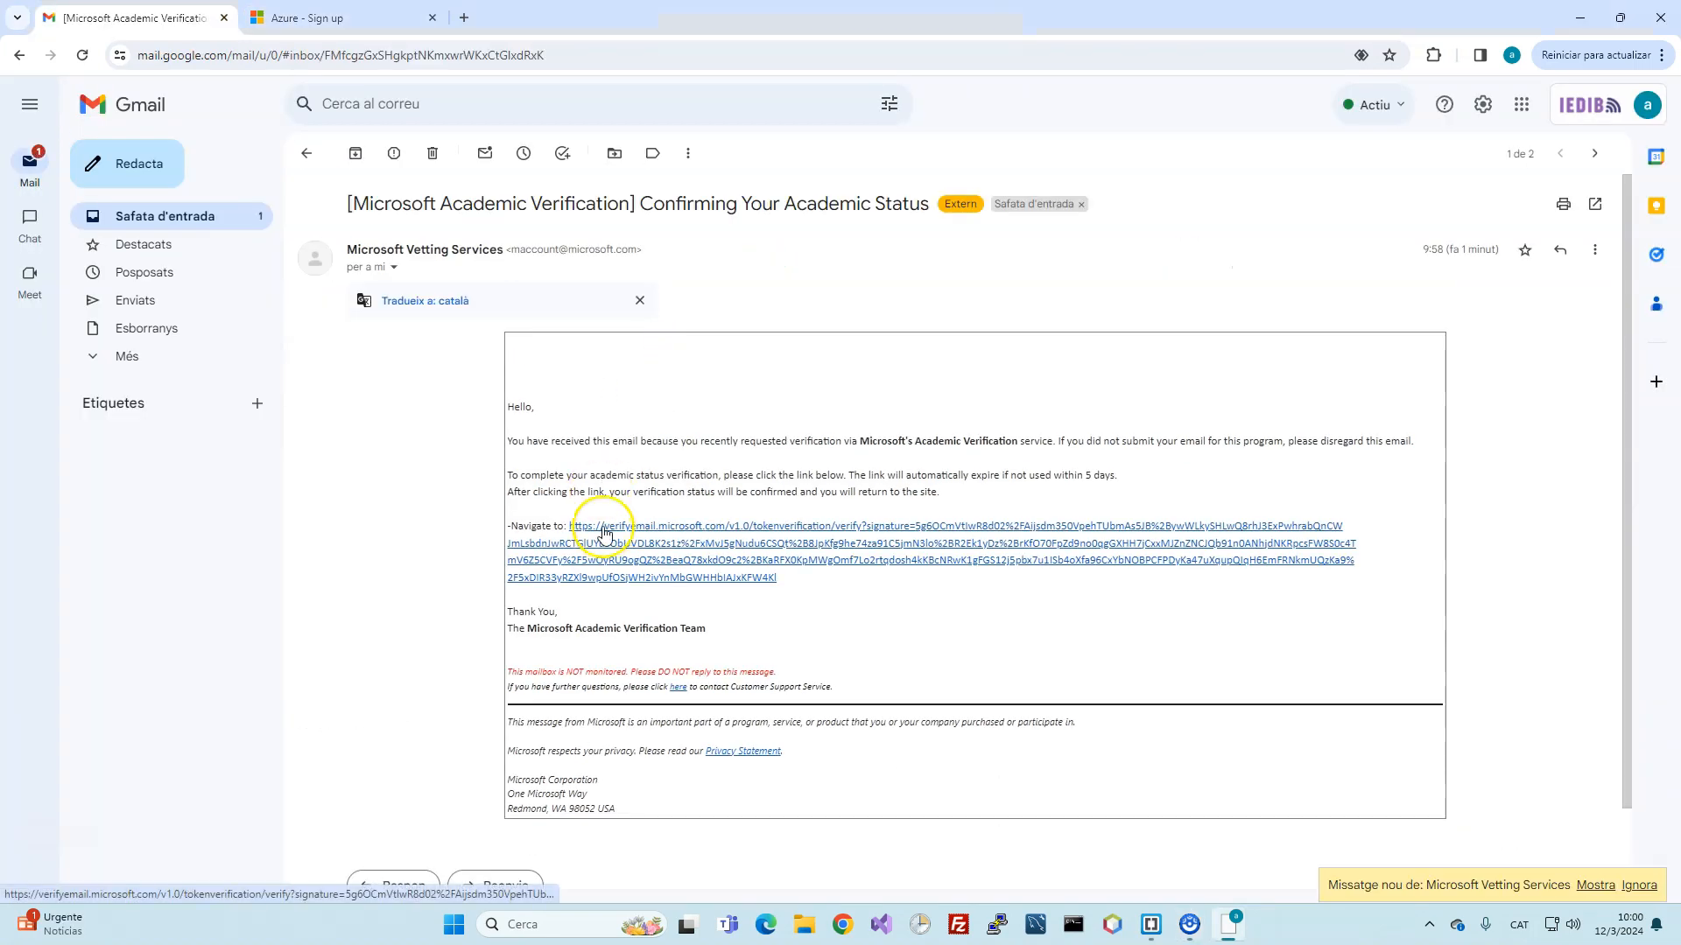
pyautogui.click(603, 530)
pyautogui.click(724, 547)
pyautogui.write('Joan')
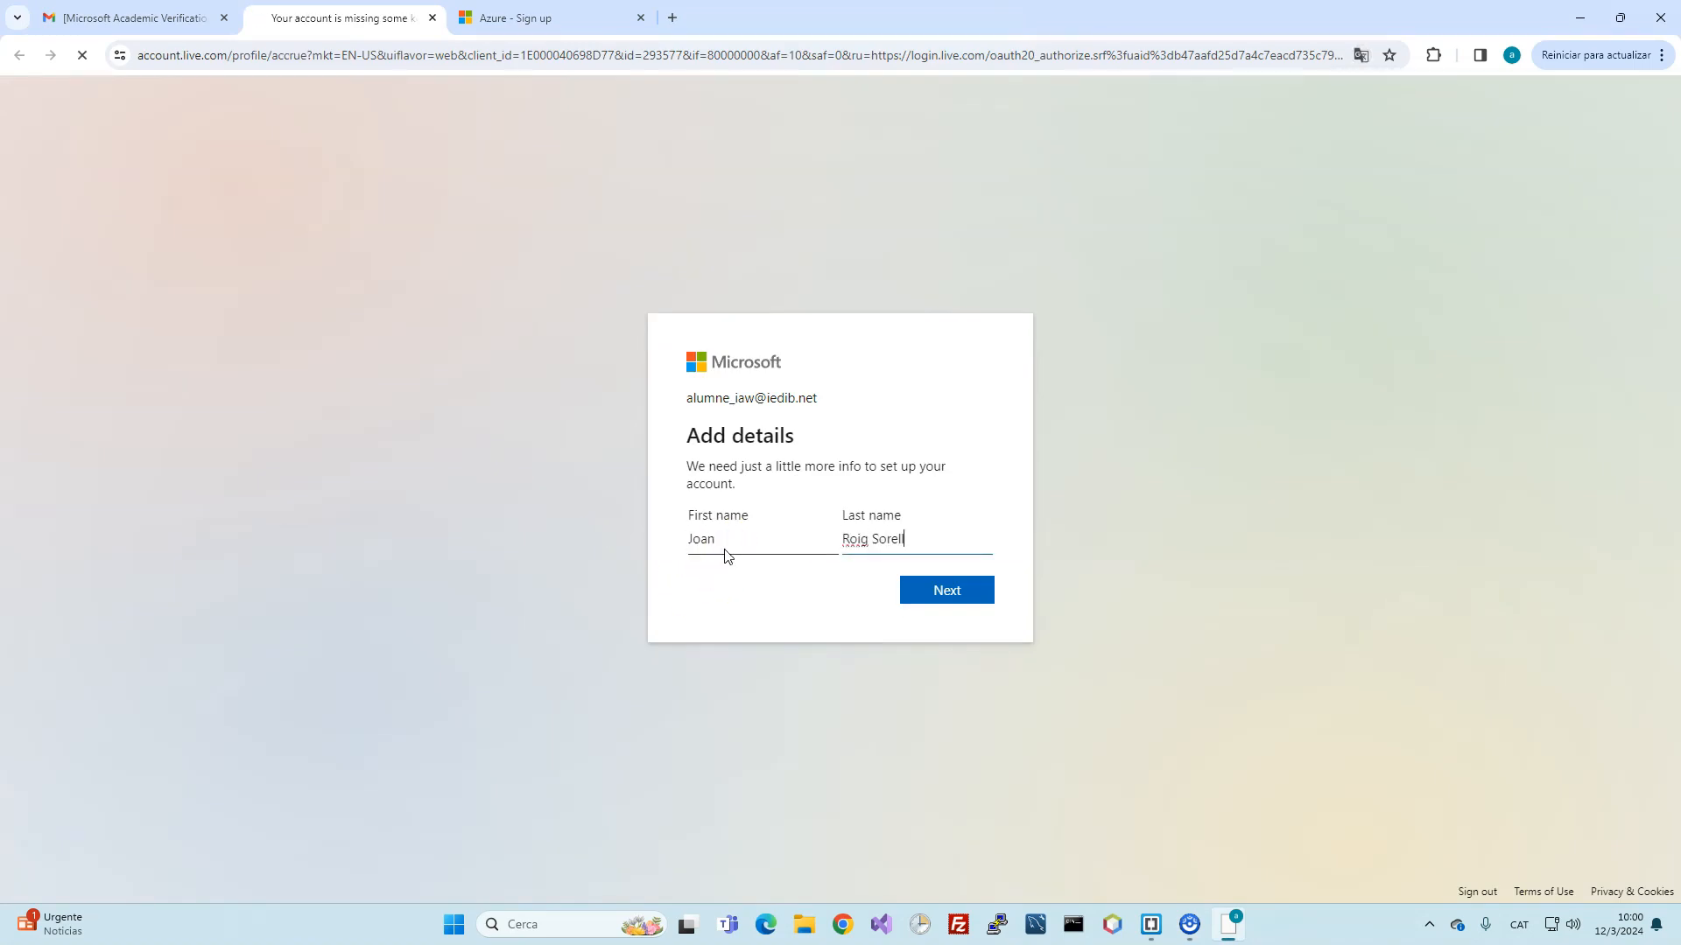
# Step: Submit the account details, solve the matching-square puzzle, and confirm the academic verification
pyautogui.click(832, 593)
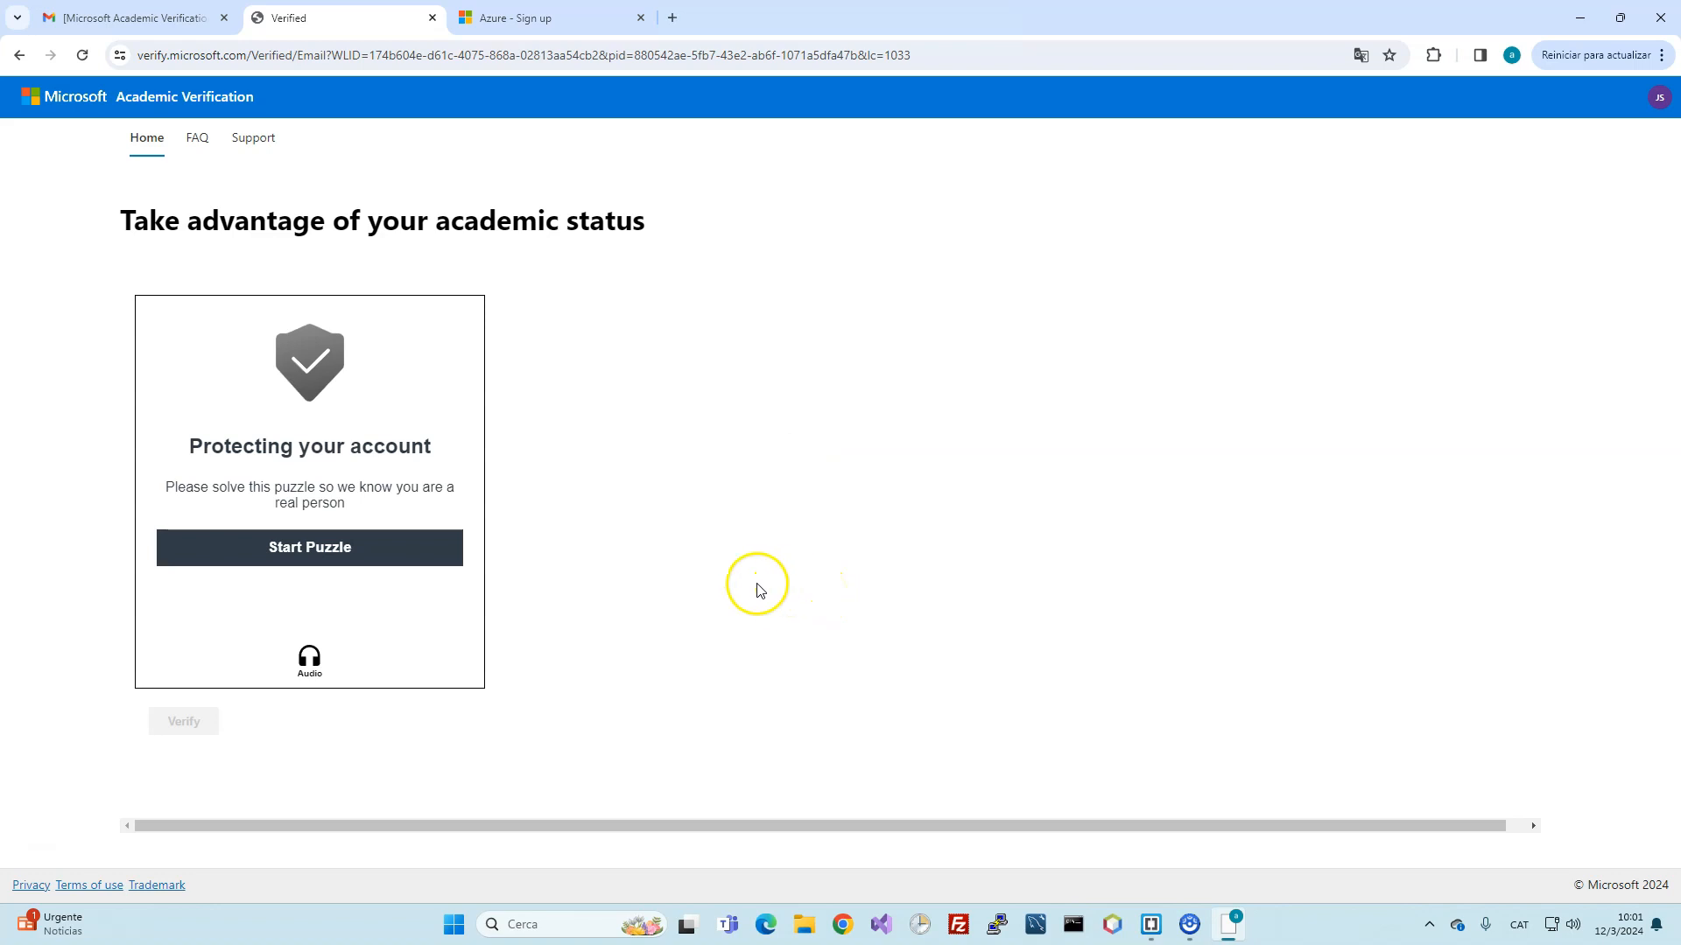
pyautogui.click(292, 543)
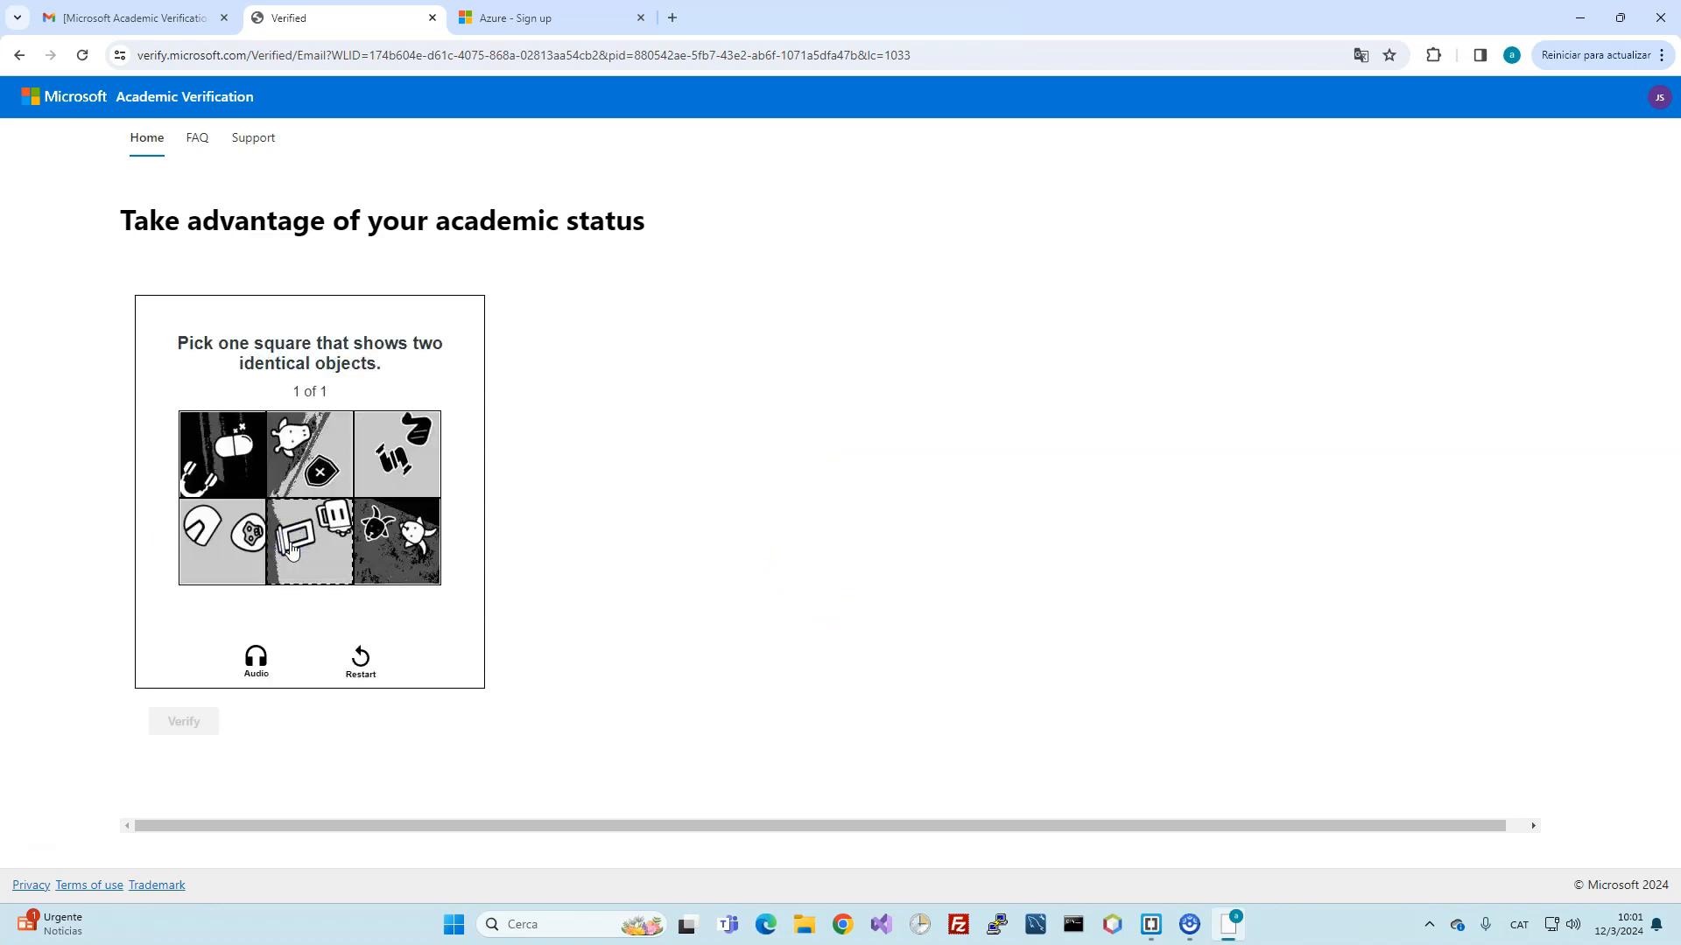
pyautogui.click(396, 541)
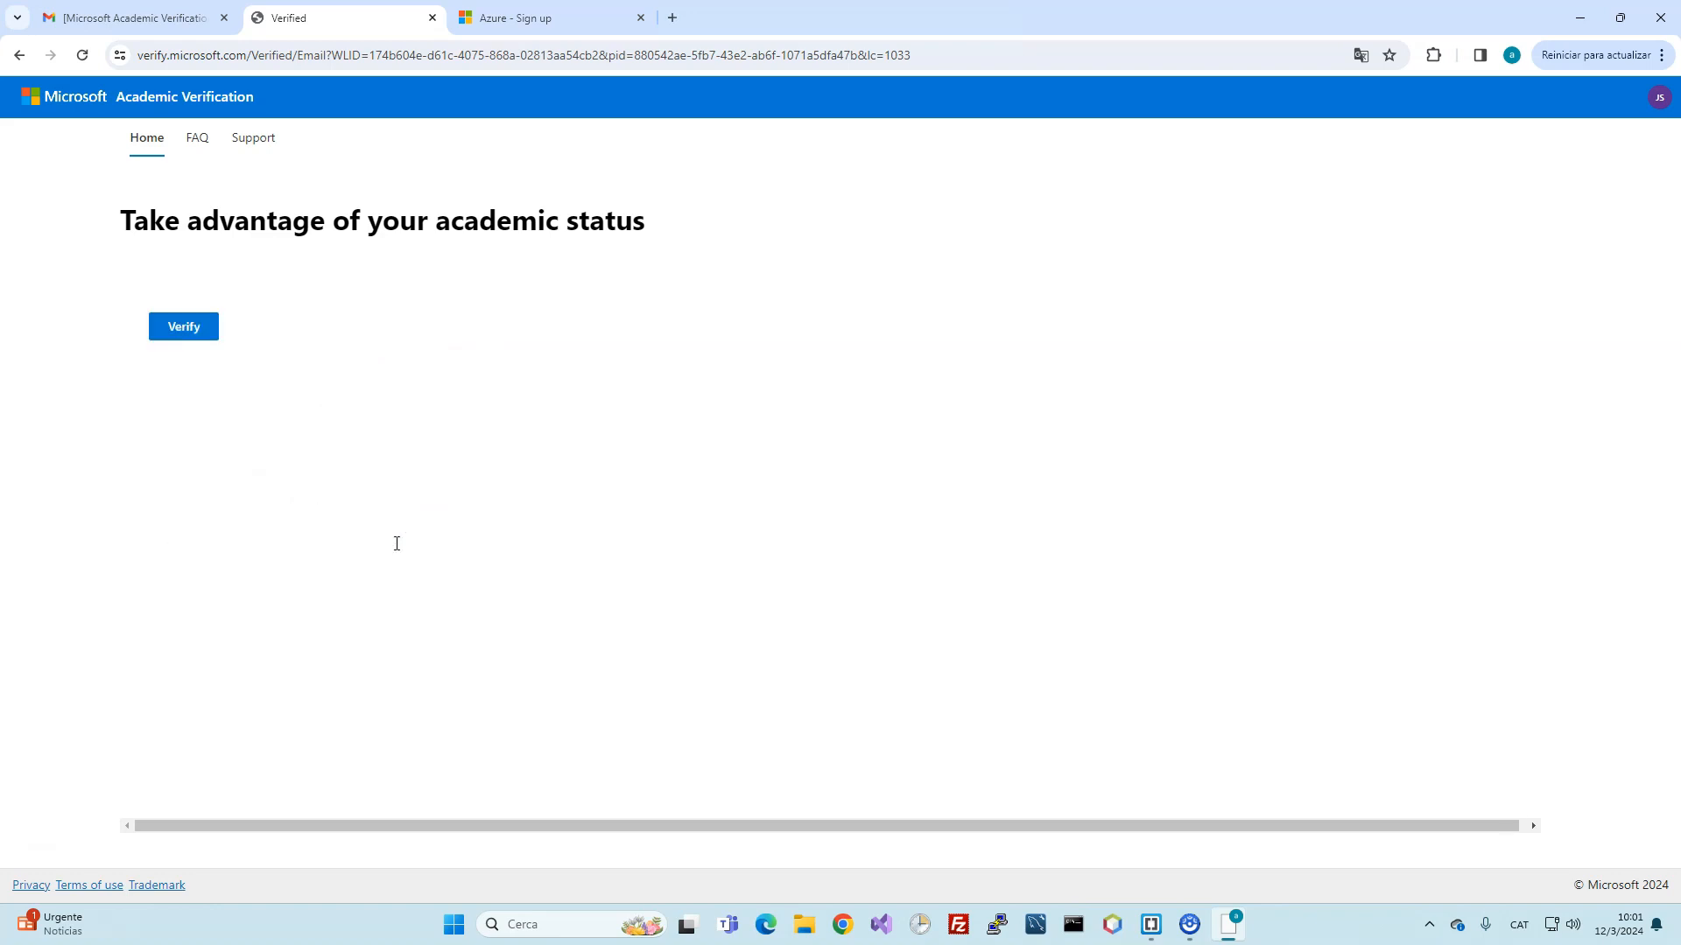
pyautogui.click(166, 326)
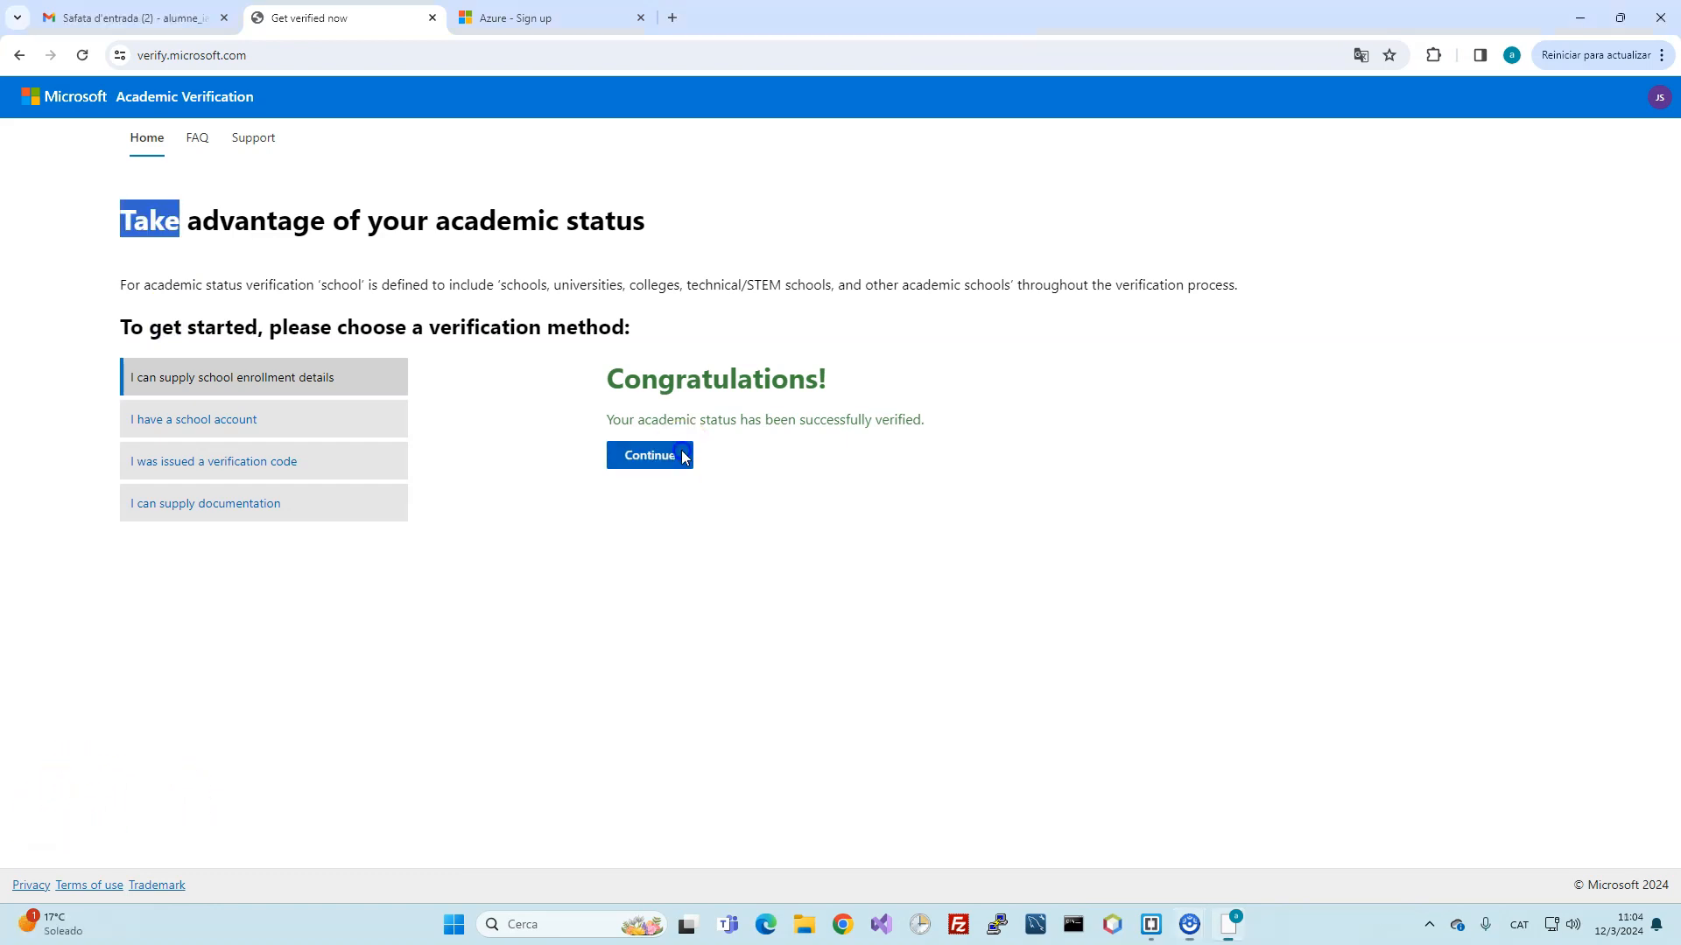
pyautogui.click(684, 456)
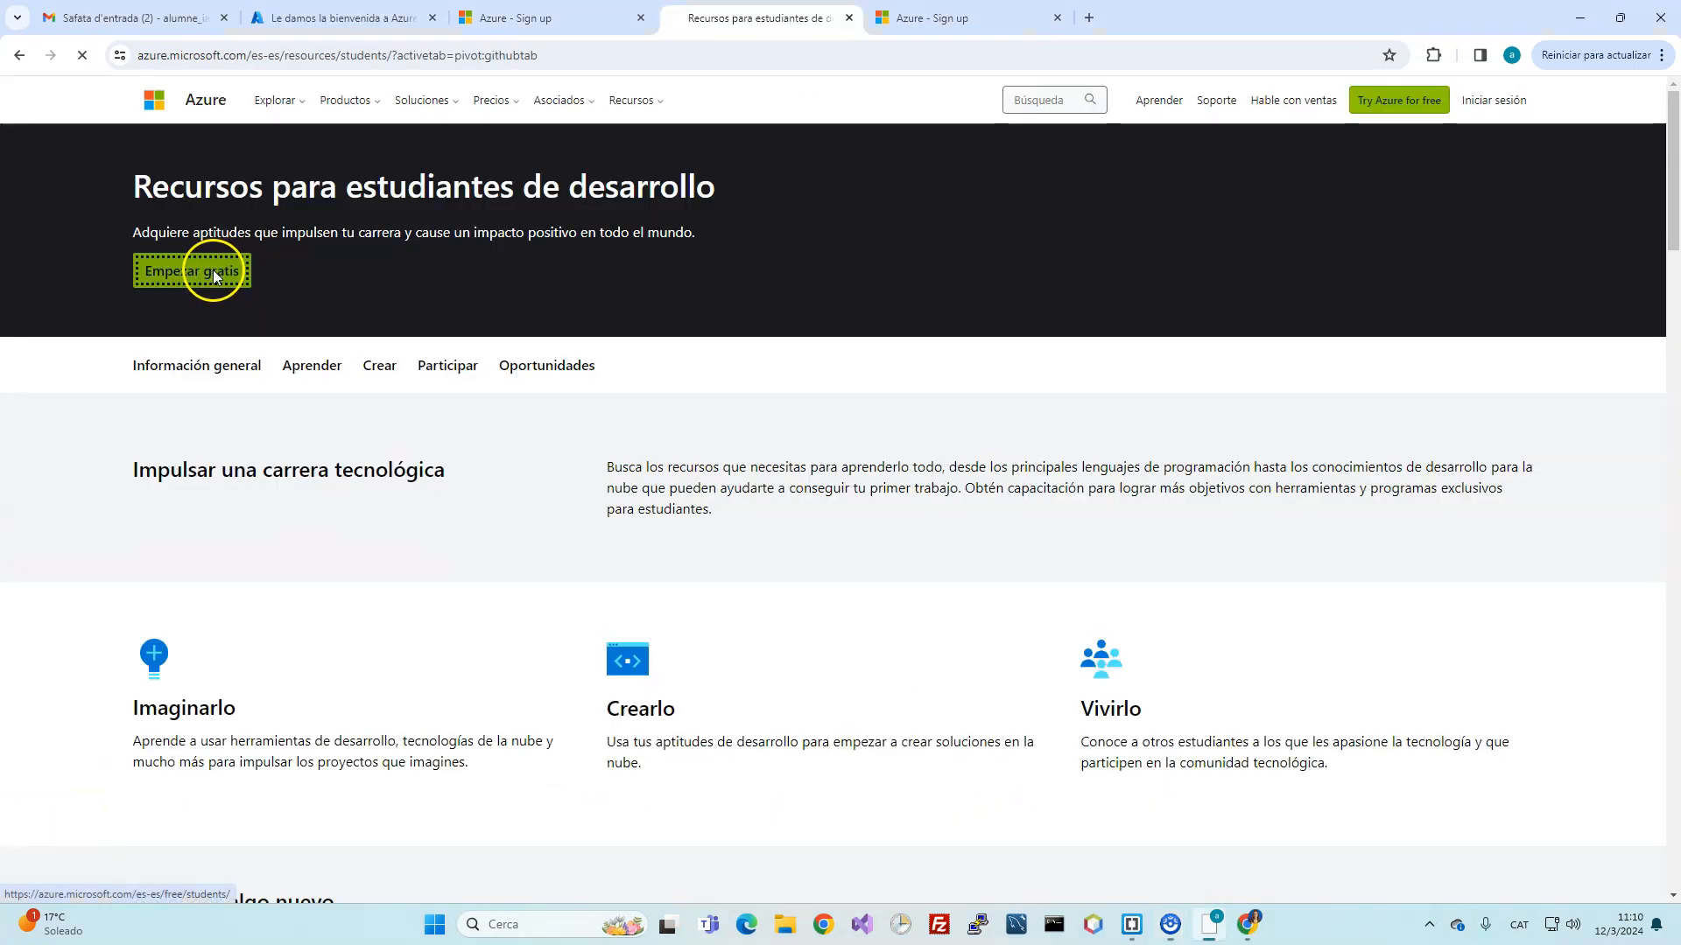
# Step: Open the Azure for Students page and choose Empezar gratis
pyautogui.click(213, 269)
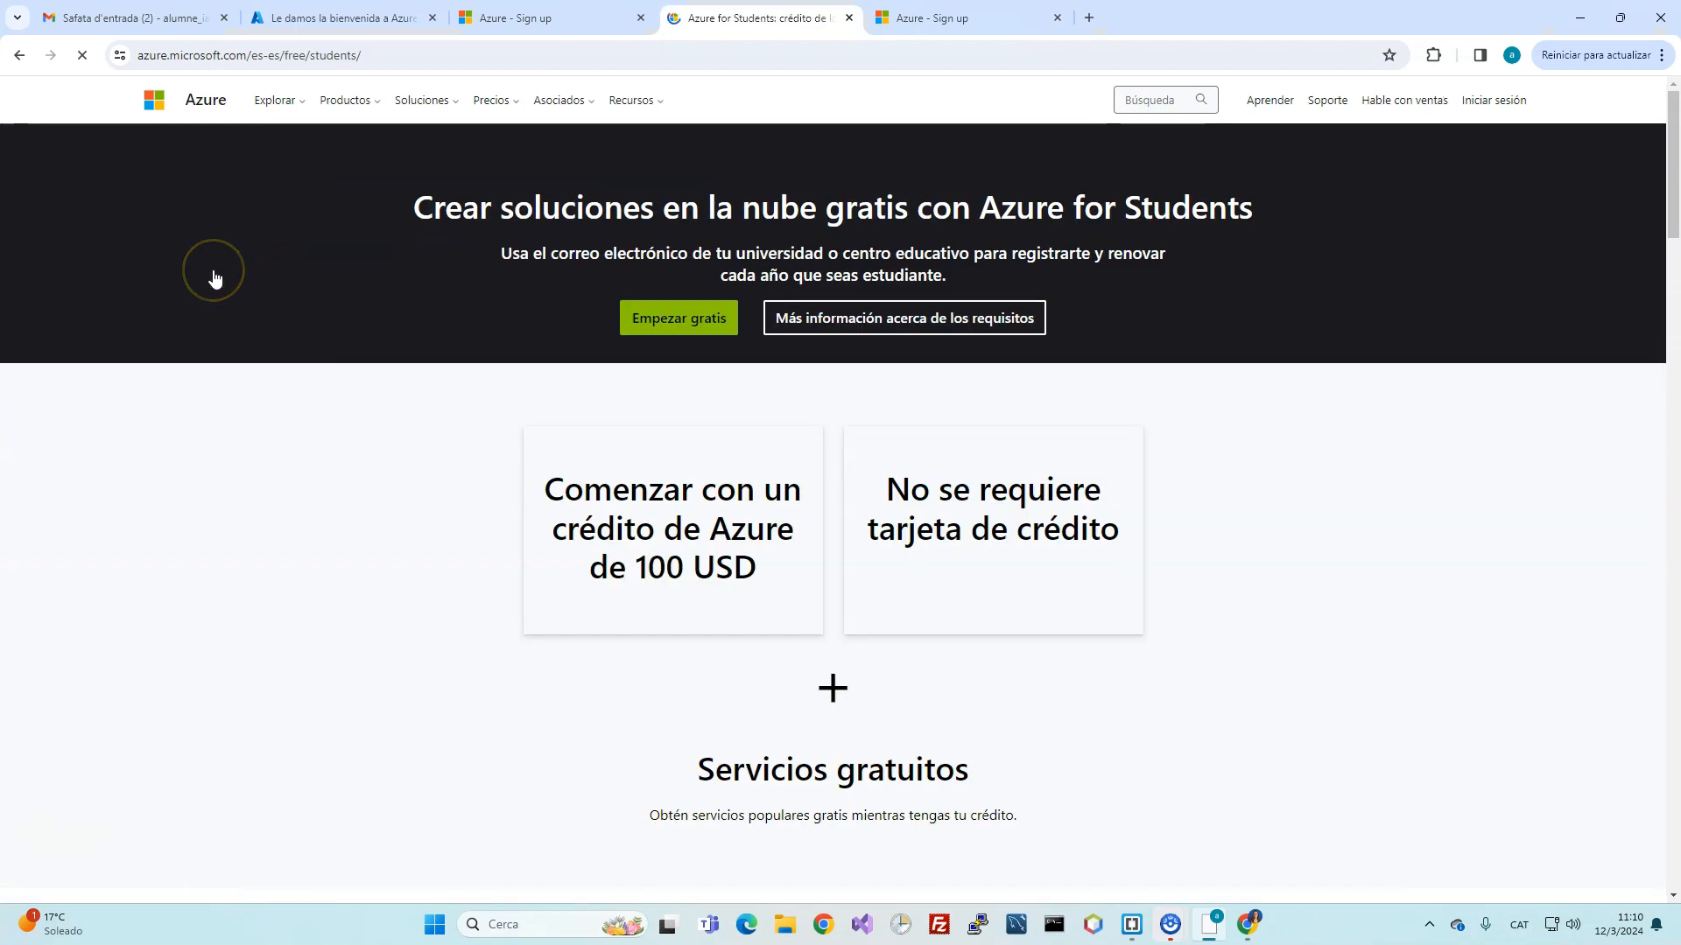
pyautogui.click(692, 316)
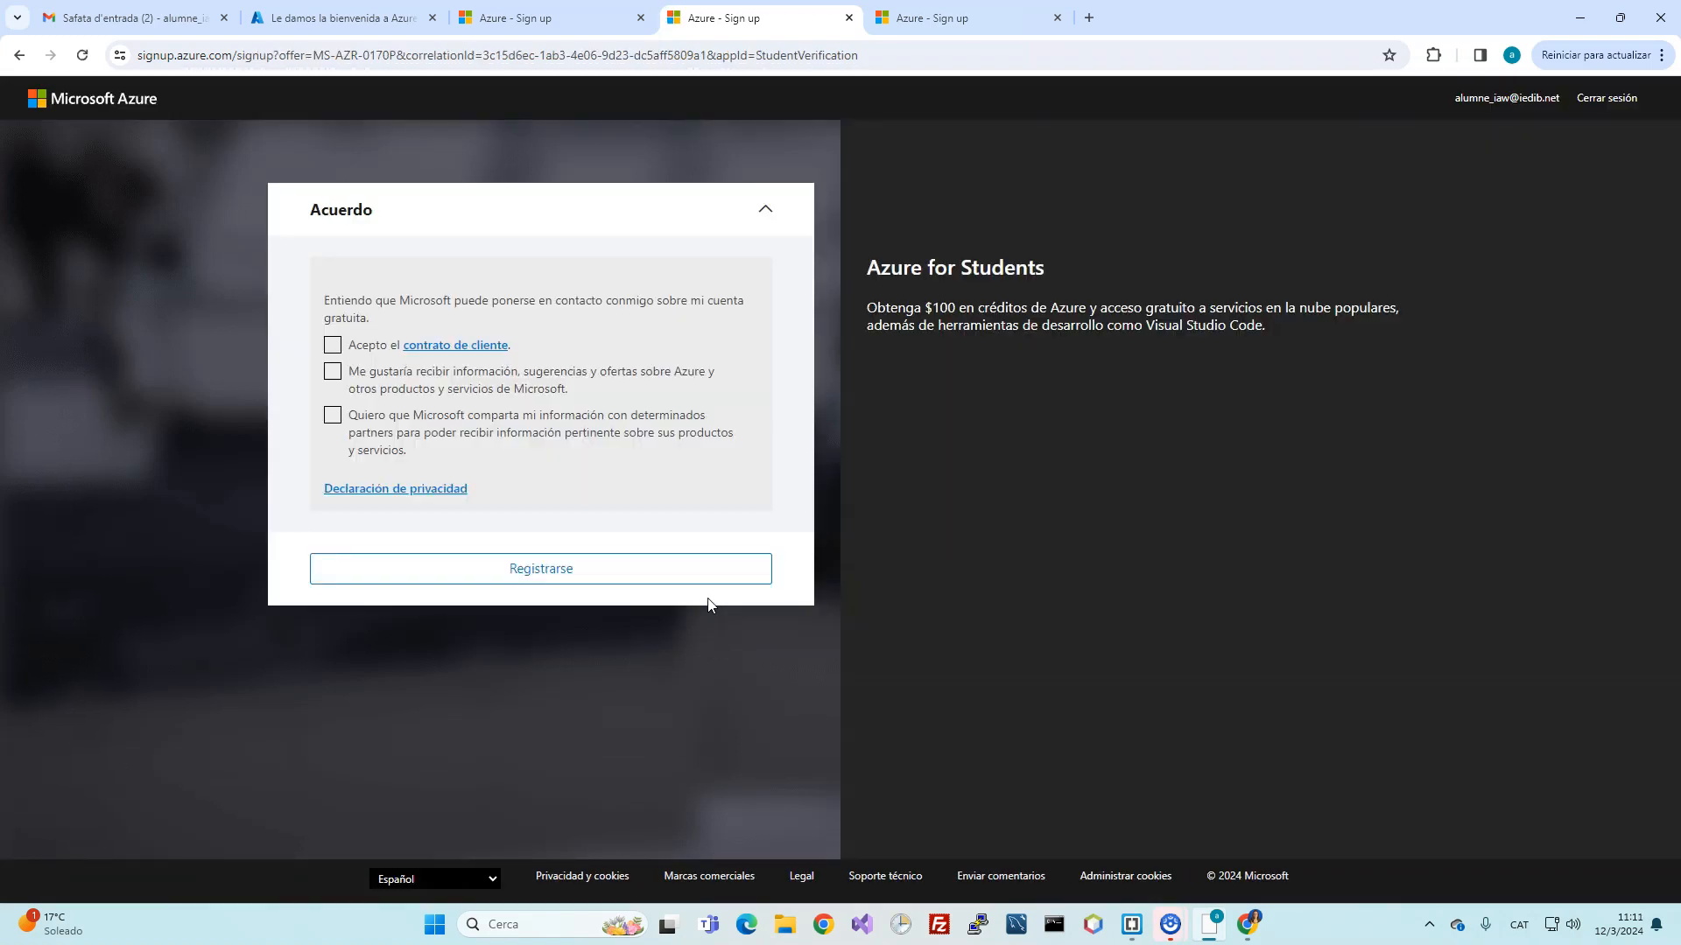
# Step: Accept the customer agreement, register for Azure for Students, and send a satisfied feedback rating
pyautogui.click(332, 344)
pyautogui.click(514, 585)
pyautogui.click(598, 764)
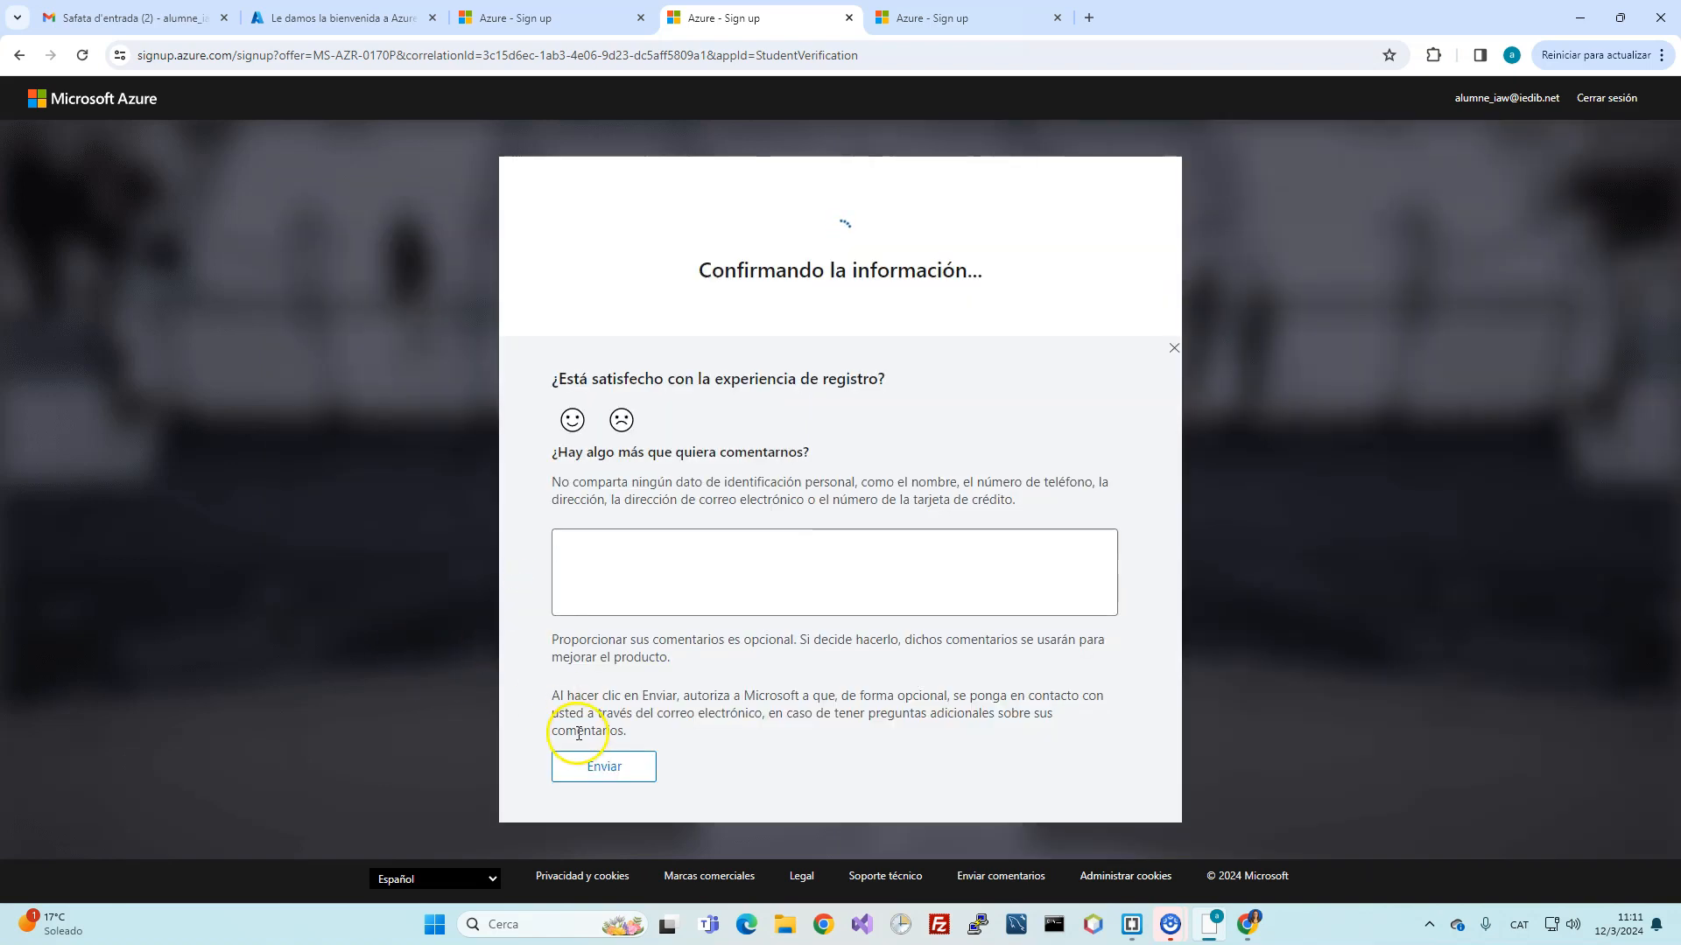
pyautogui.click(572, 420)
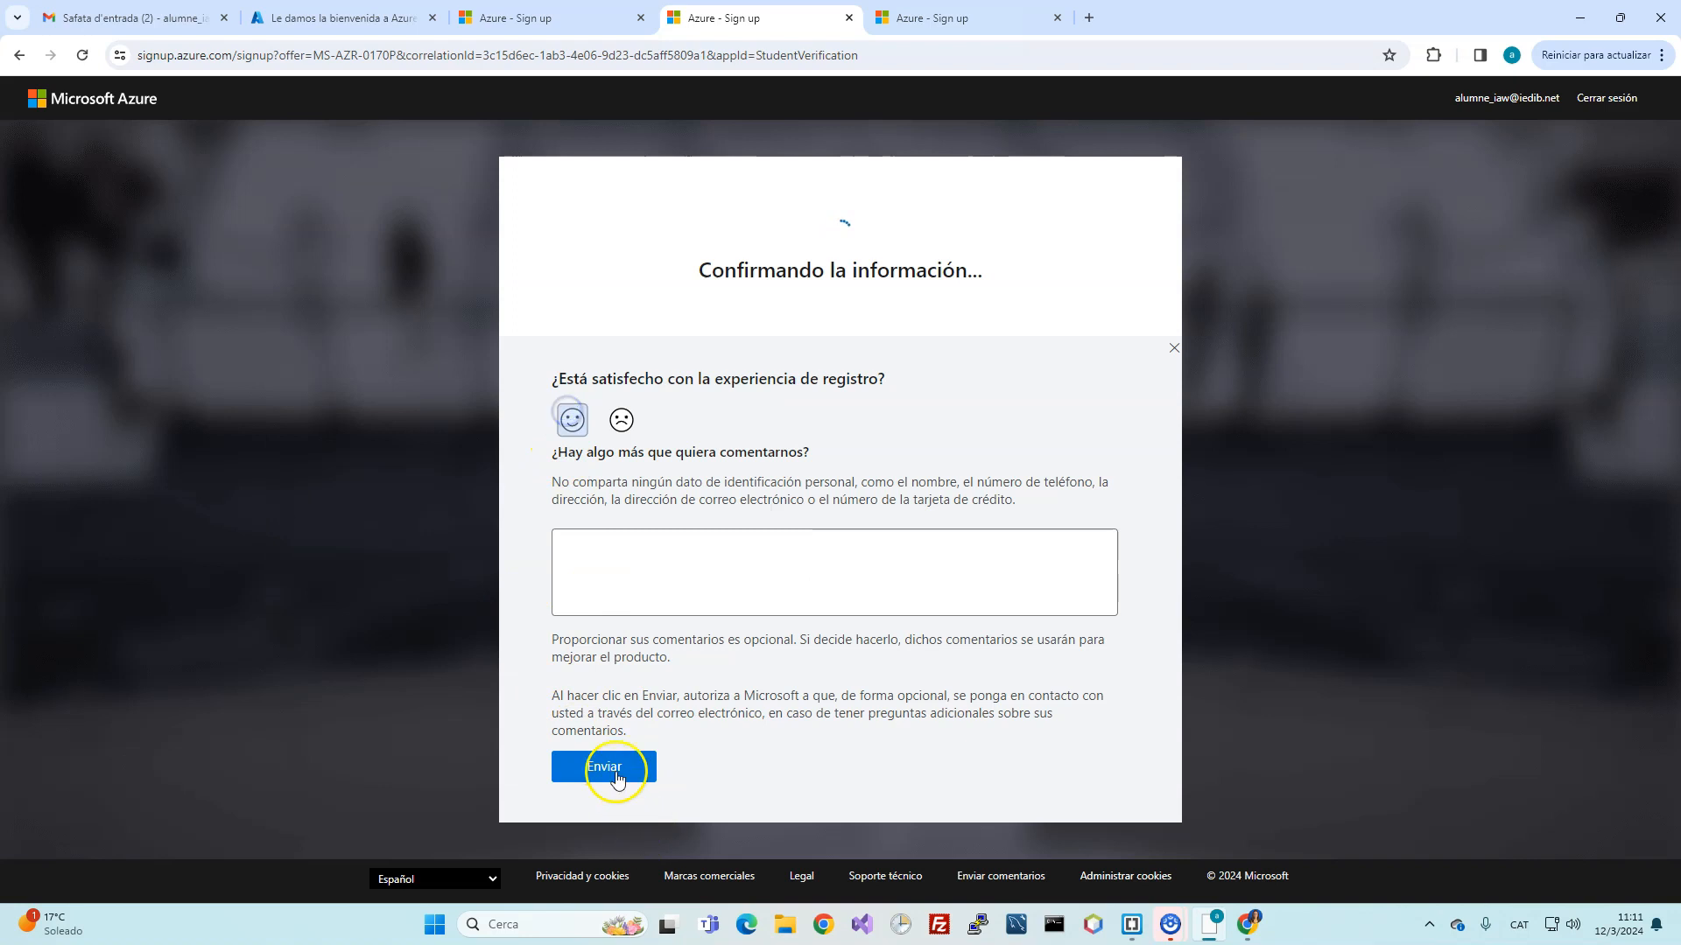
pyautogui.click(614, 766)
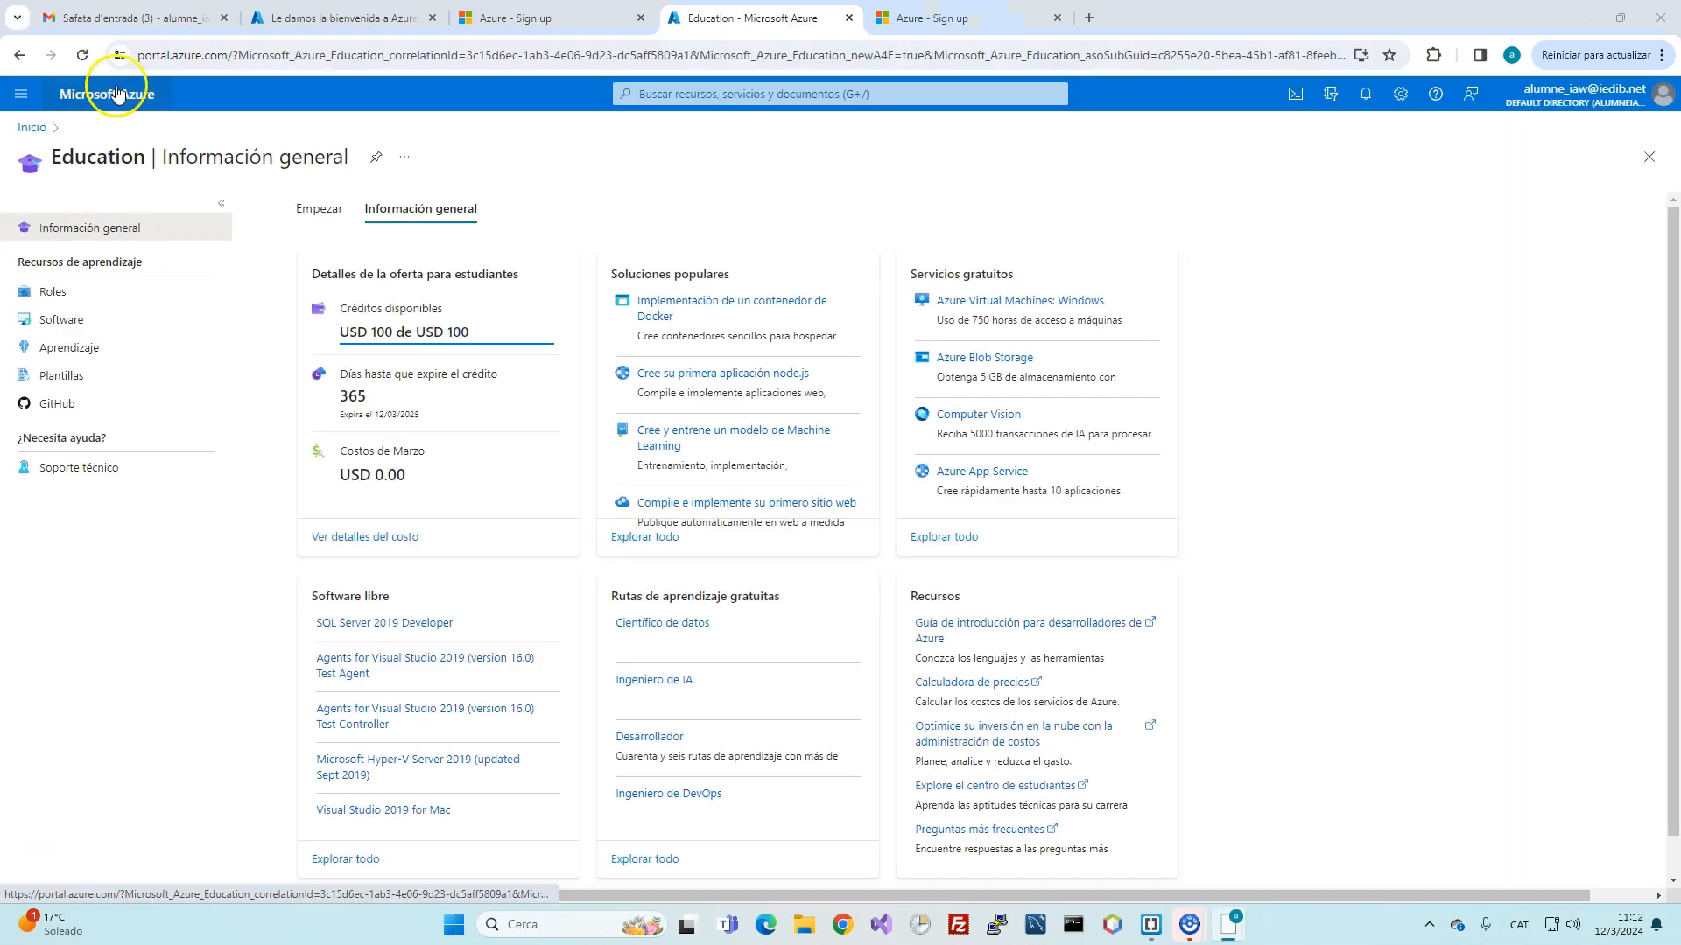
# Step: From Azure Home, go to Máquinas virtuales and choose Crear > Máquina virtual de Azure
pyautogui.click(107, 93)
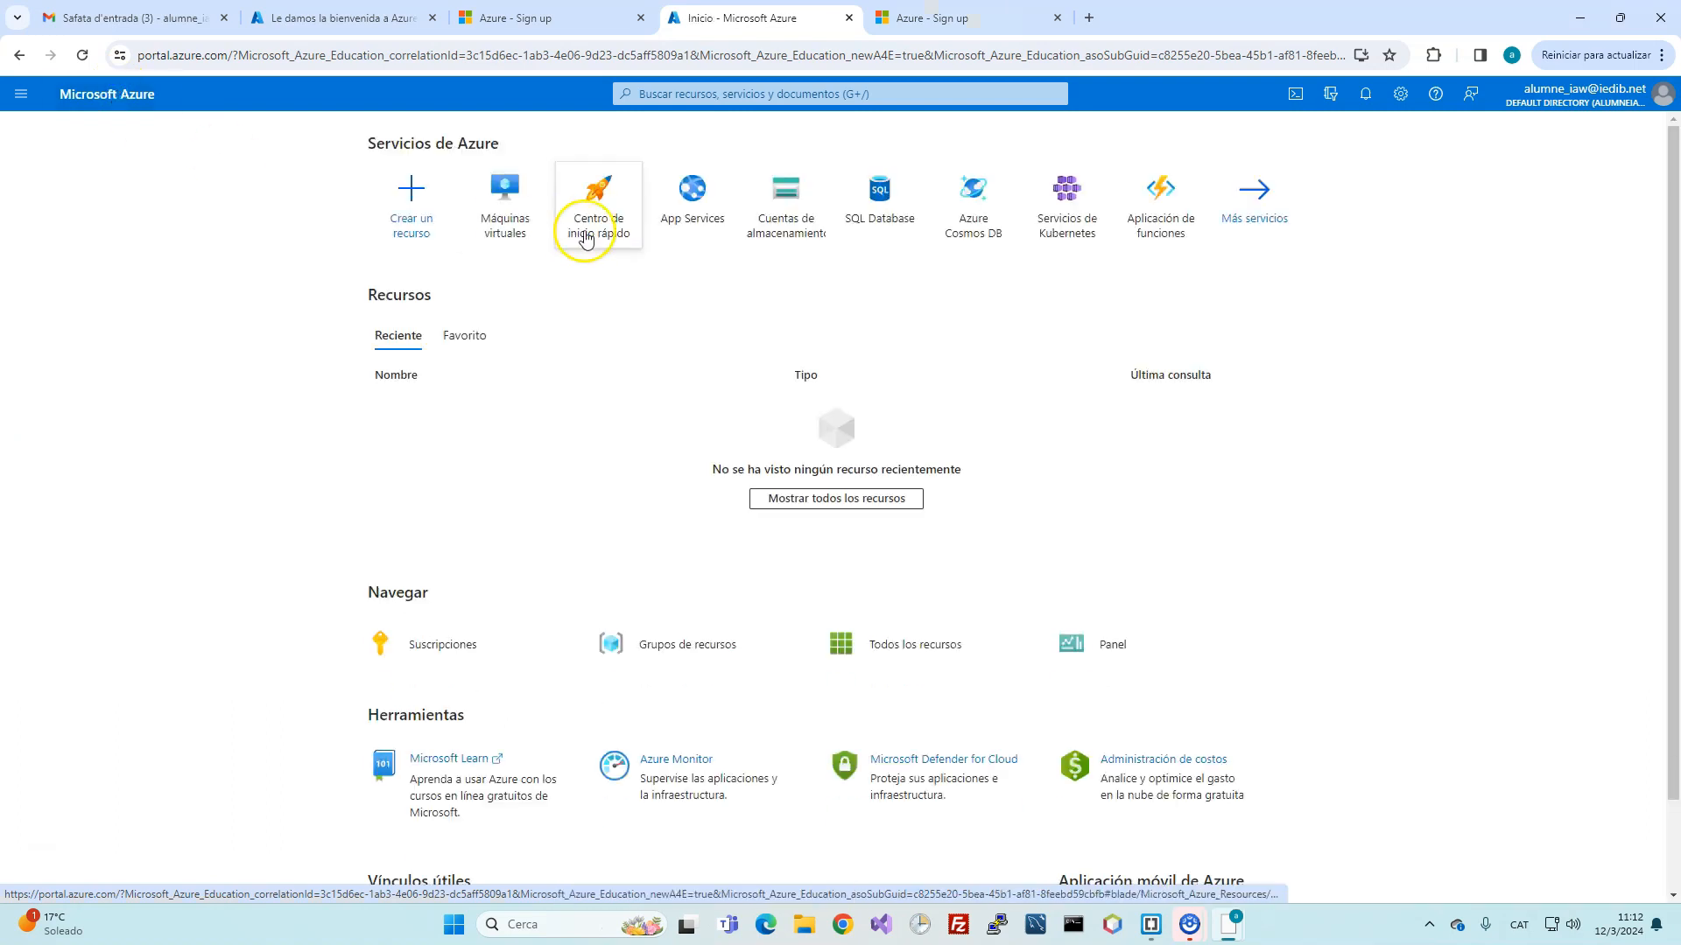
pyautogui.click(530, 214)
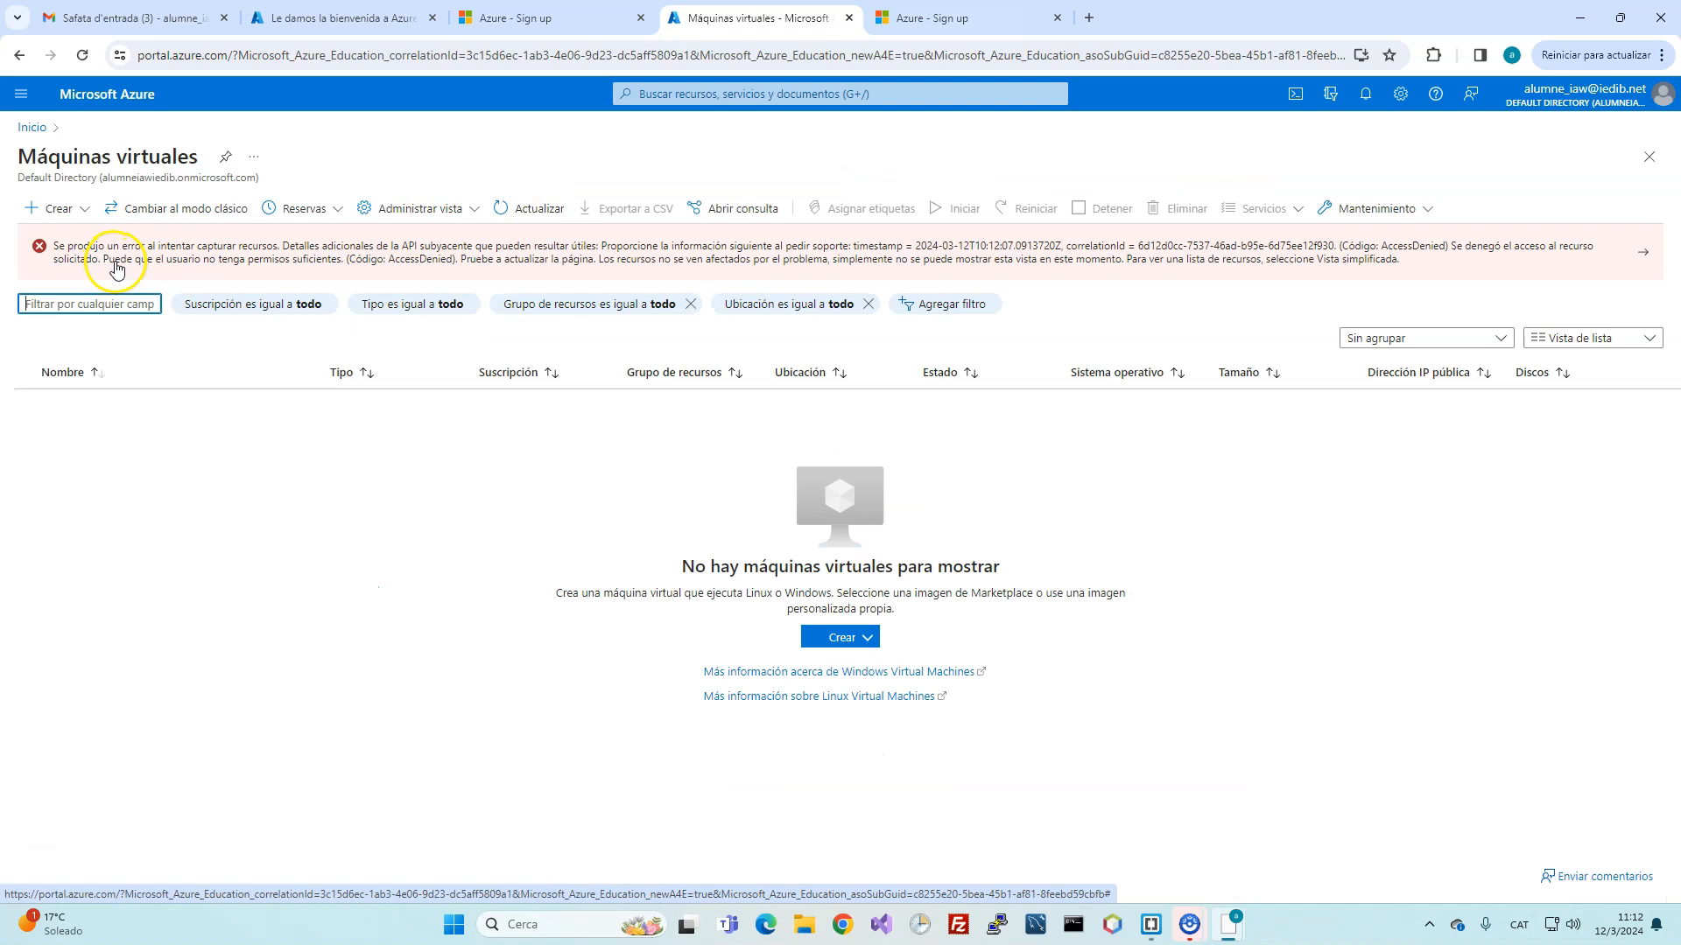
pyautogui.click(823, 640)
pyautogui.click(942, 671)
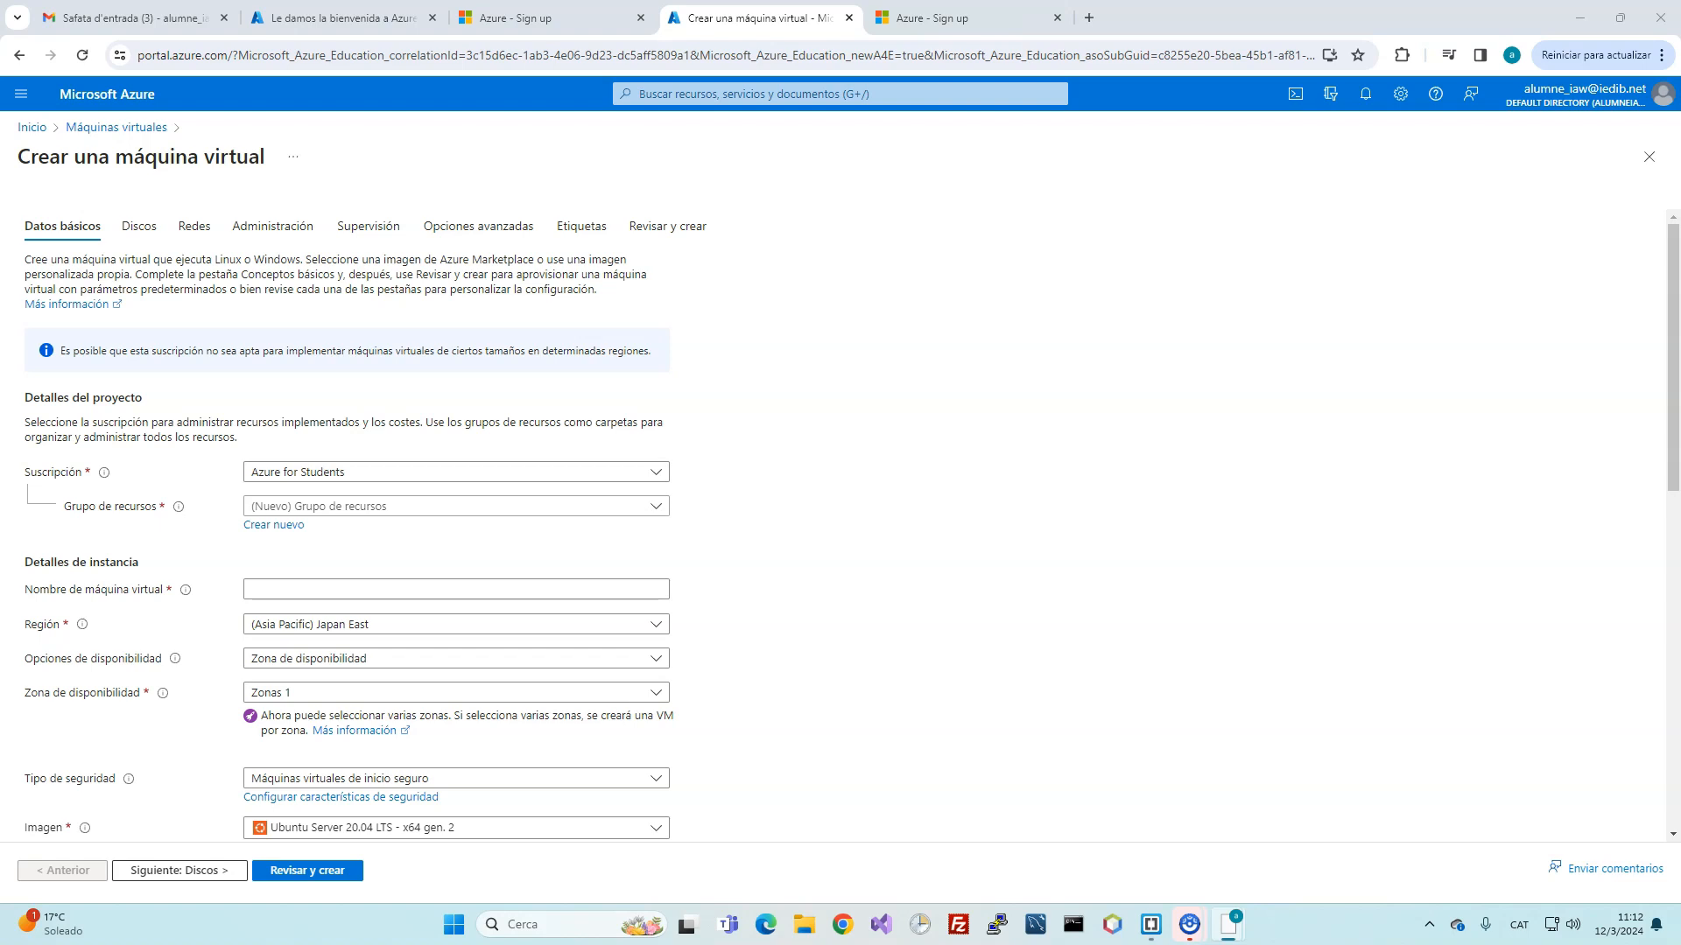
# Step: Create a new resource group named IAW and keep it selected
pyautogui.click(327, 508)
pyautogui.click(328, 508)
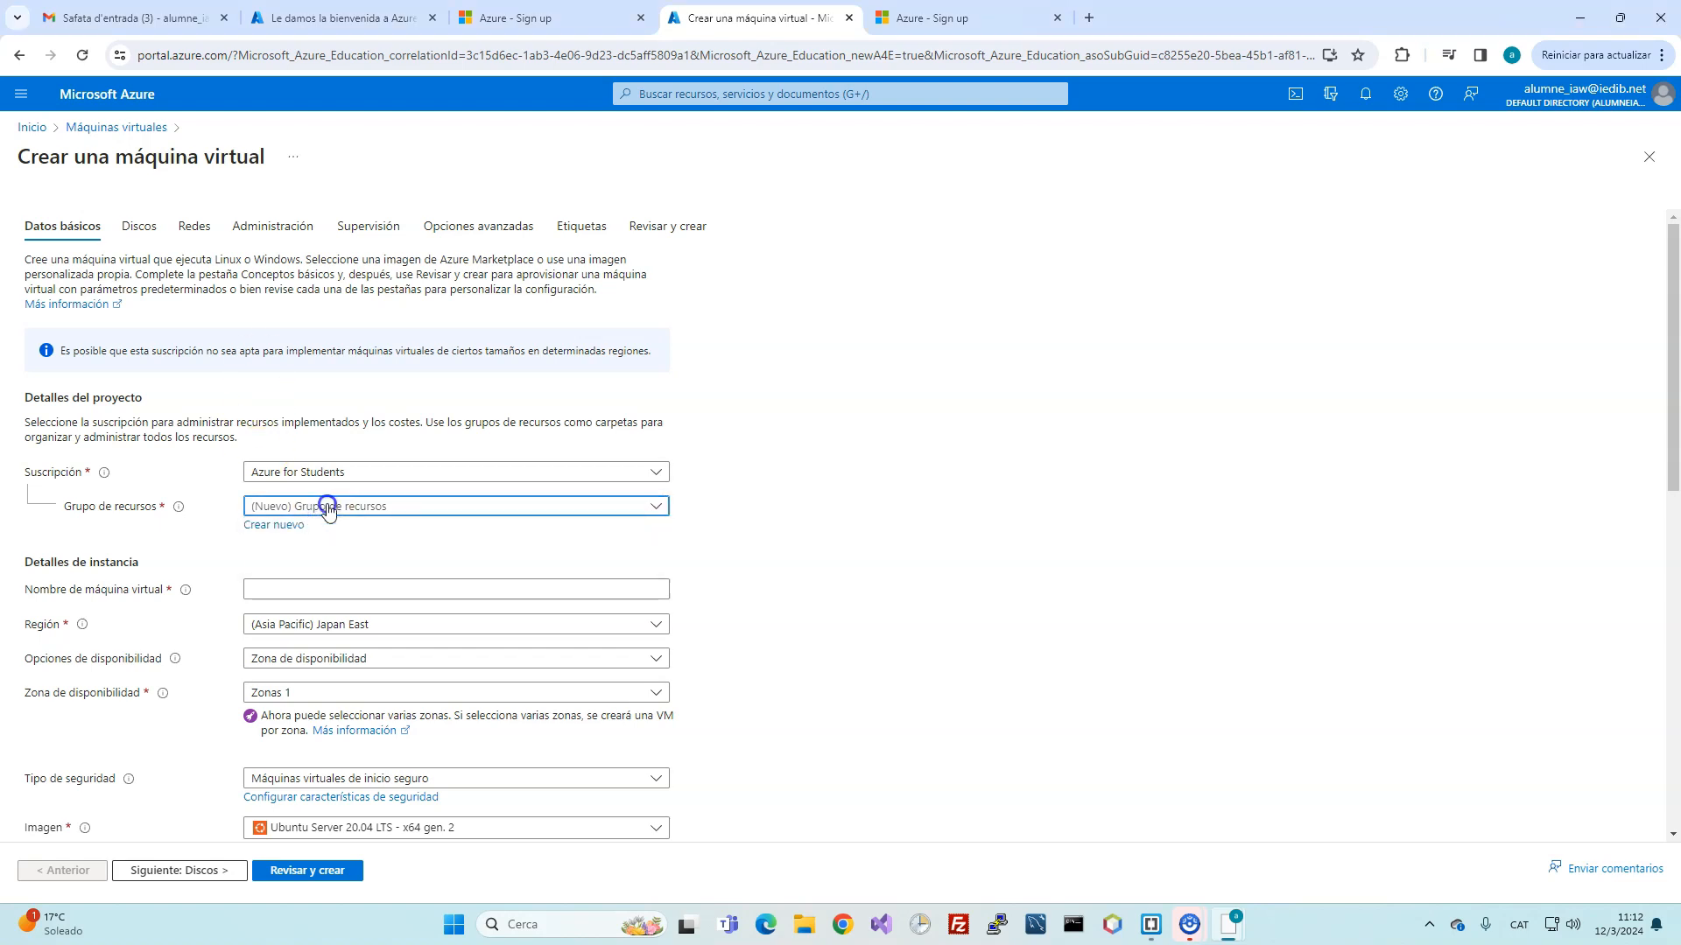
pyautogui.click(274, 525)
pyautogui.click(323, 639)
pyautogui.write('IAW')
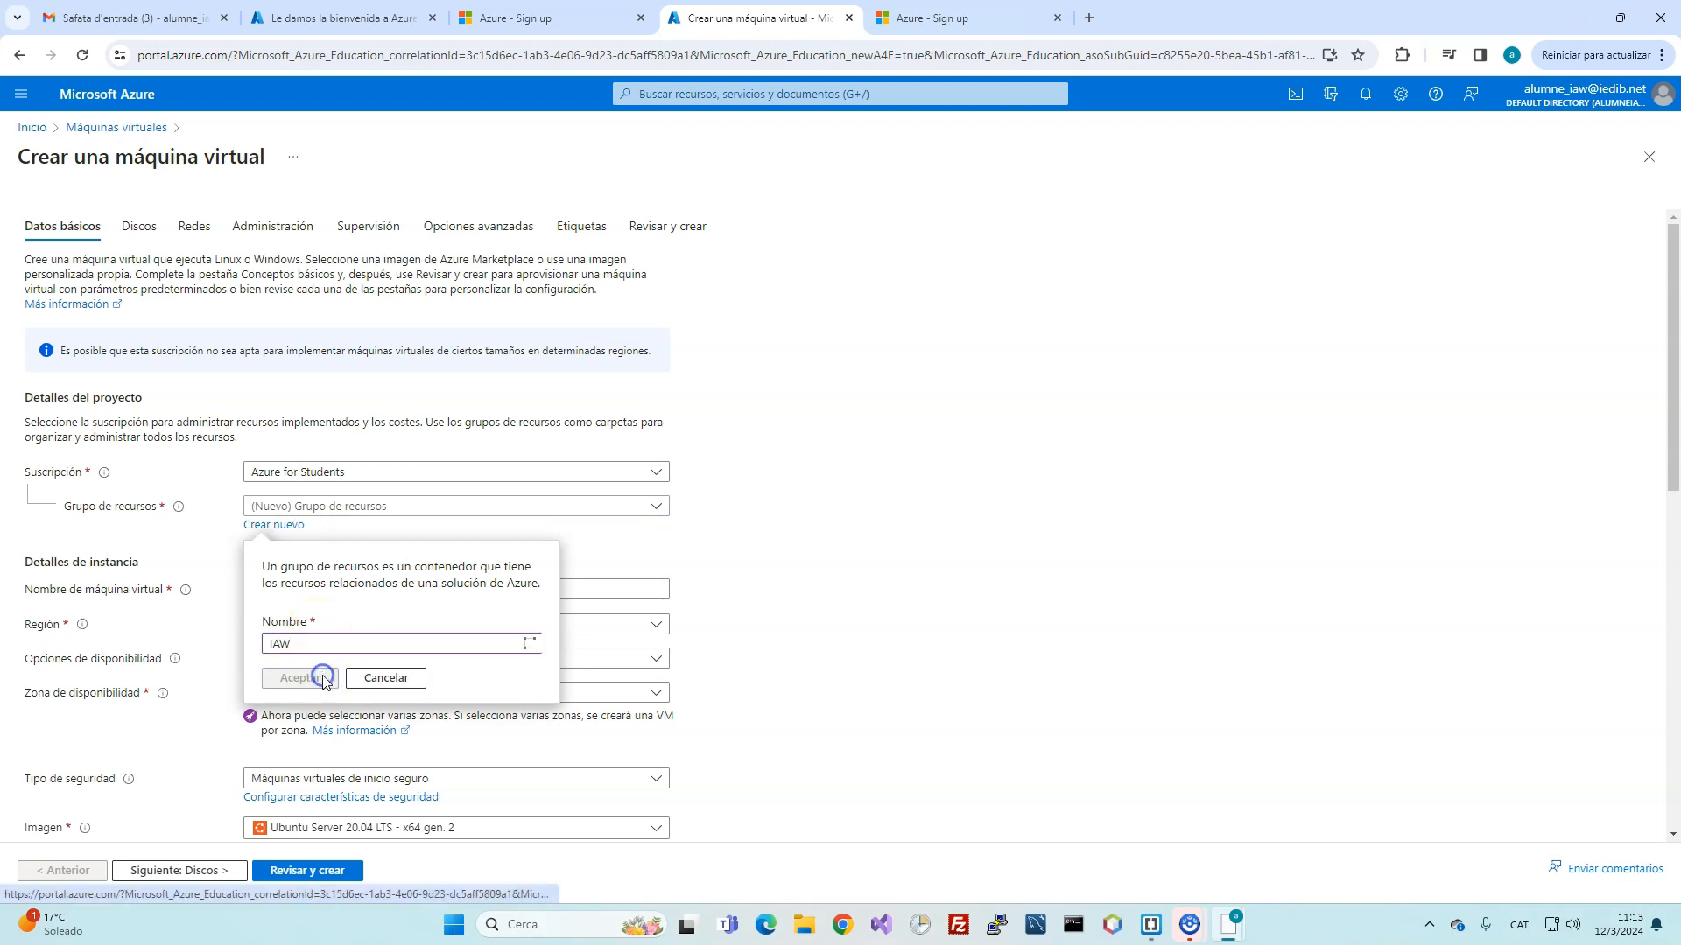
pyautogui.click(323, 678)
pyautogui.click(338, 505)
pyautogui.click(341, 506)
pyautogui.click(344, 508)
pyautogui.click(343, 507)
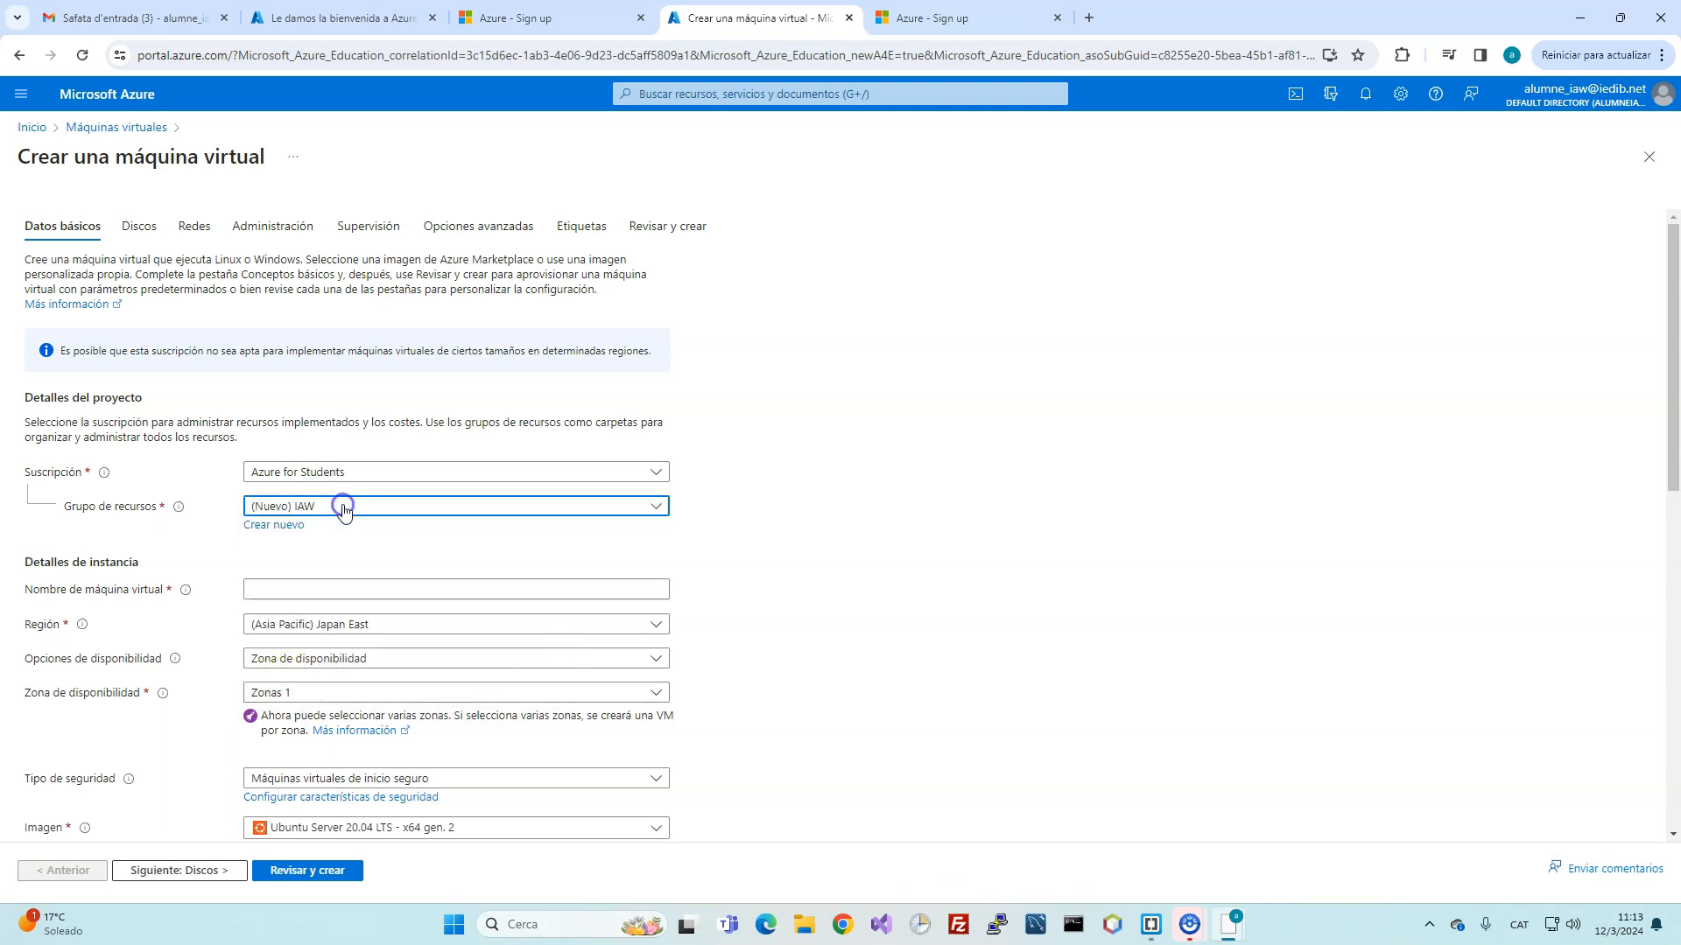
# Step: Enter a virtual machine name and set the region to (Europe) UK South
pyautogui.click(298, 587)
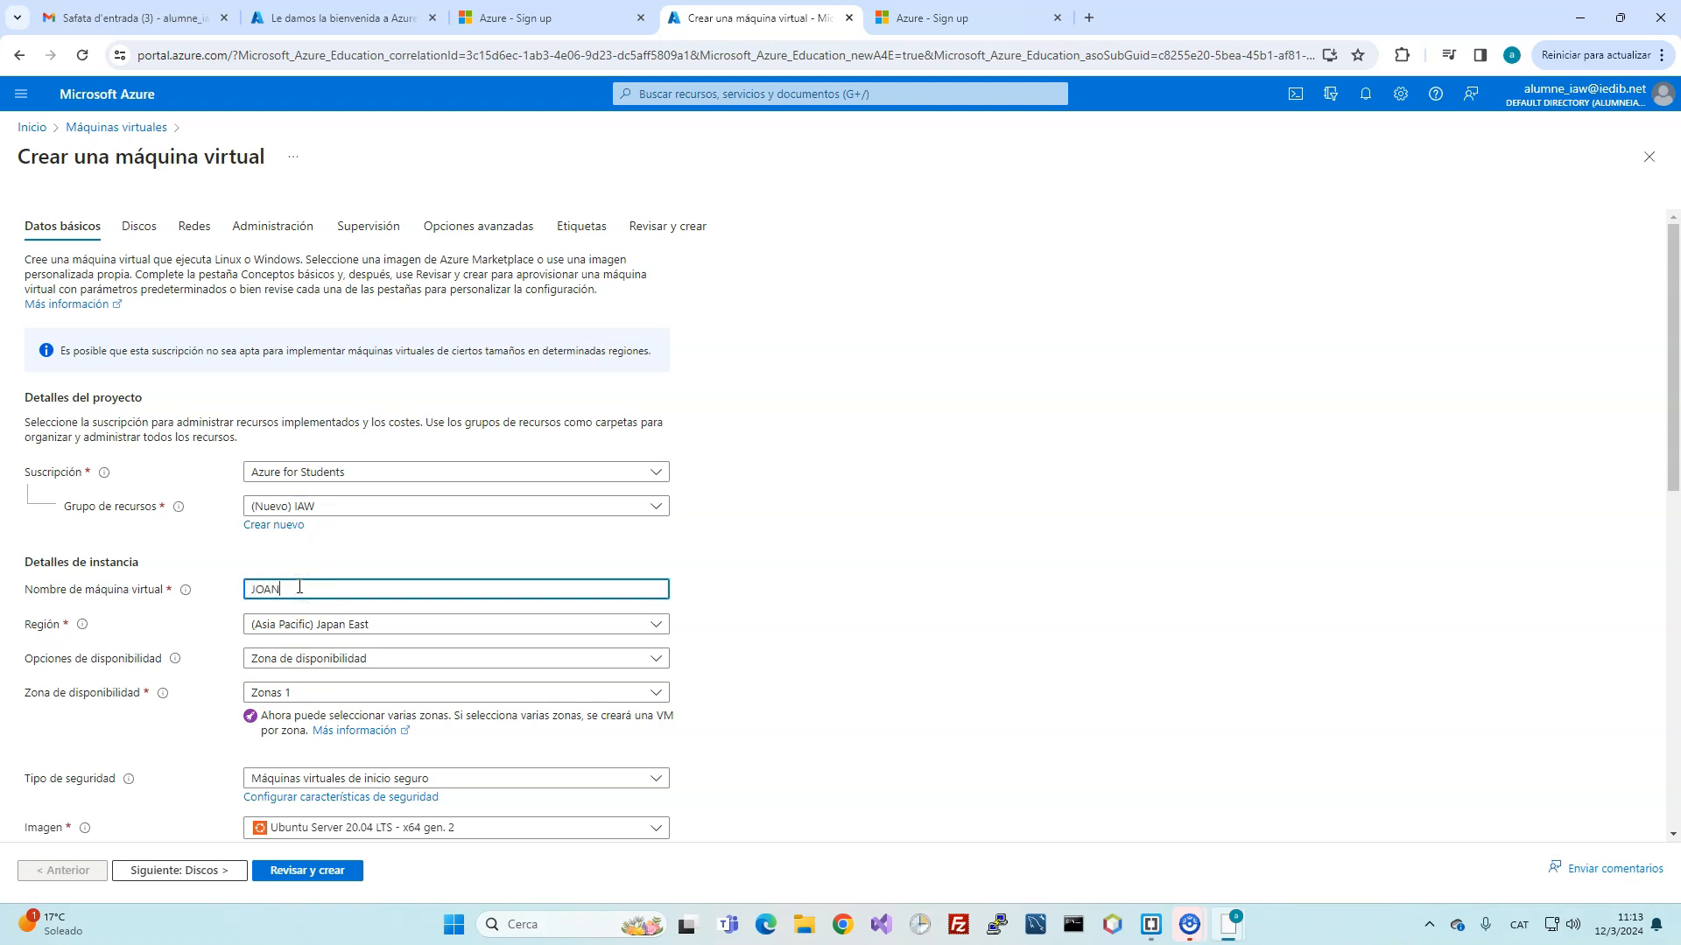
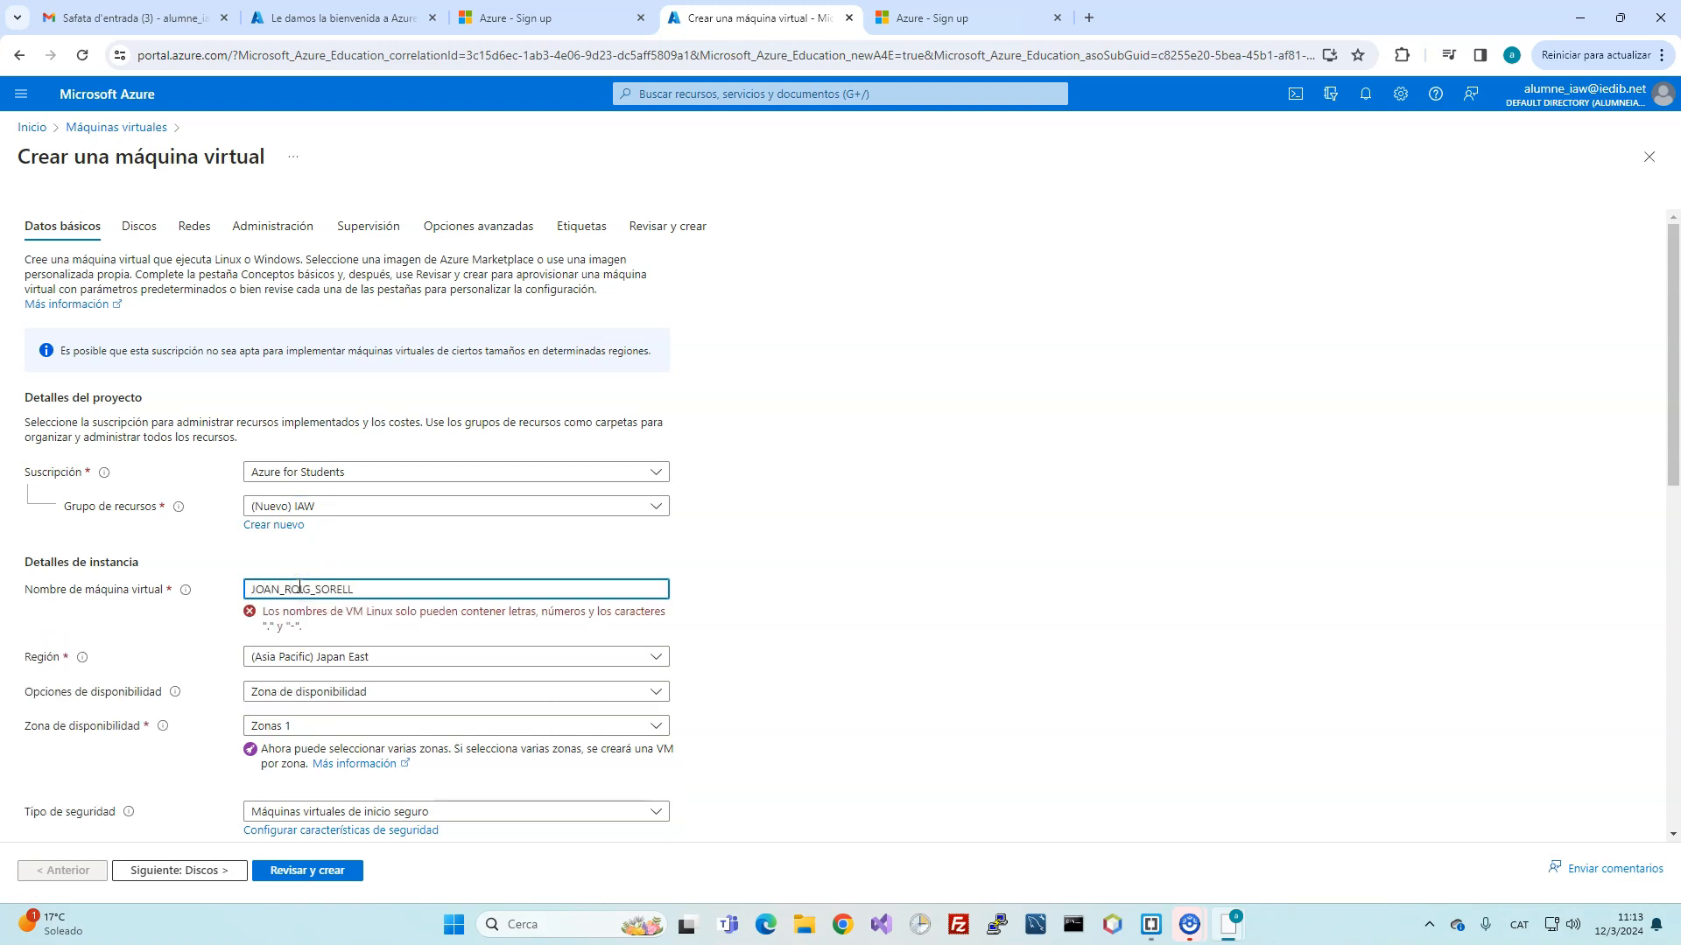
pyautogui.click(314, 662)
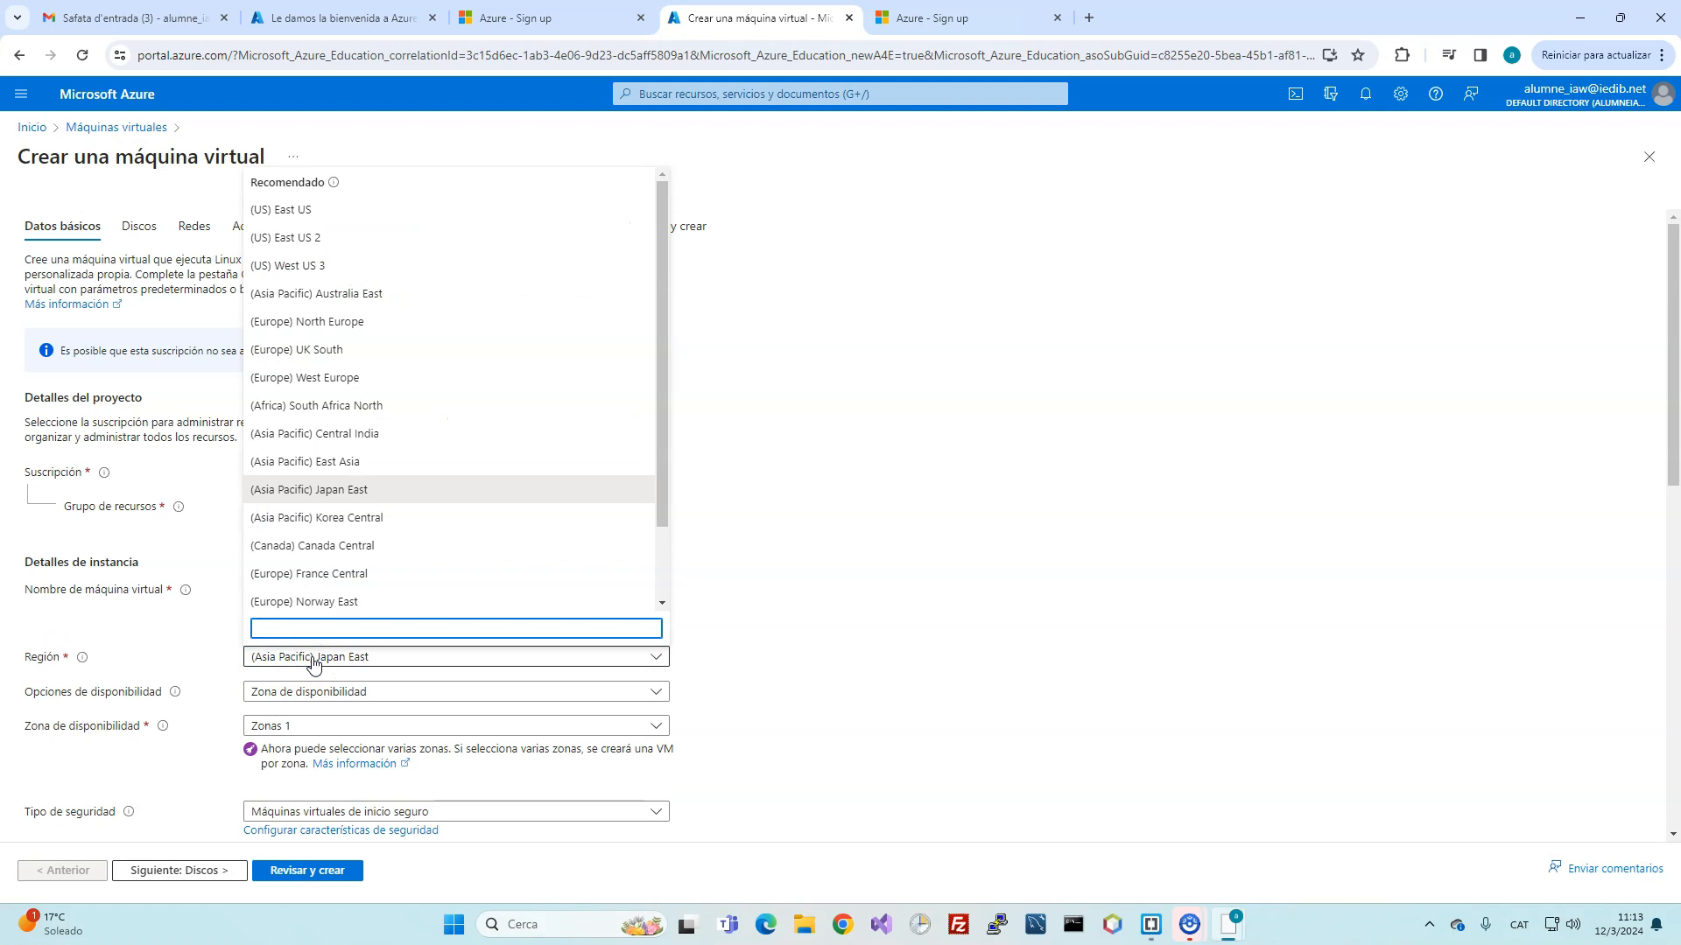
pyautogui.click(424, 348)
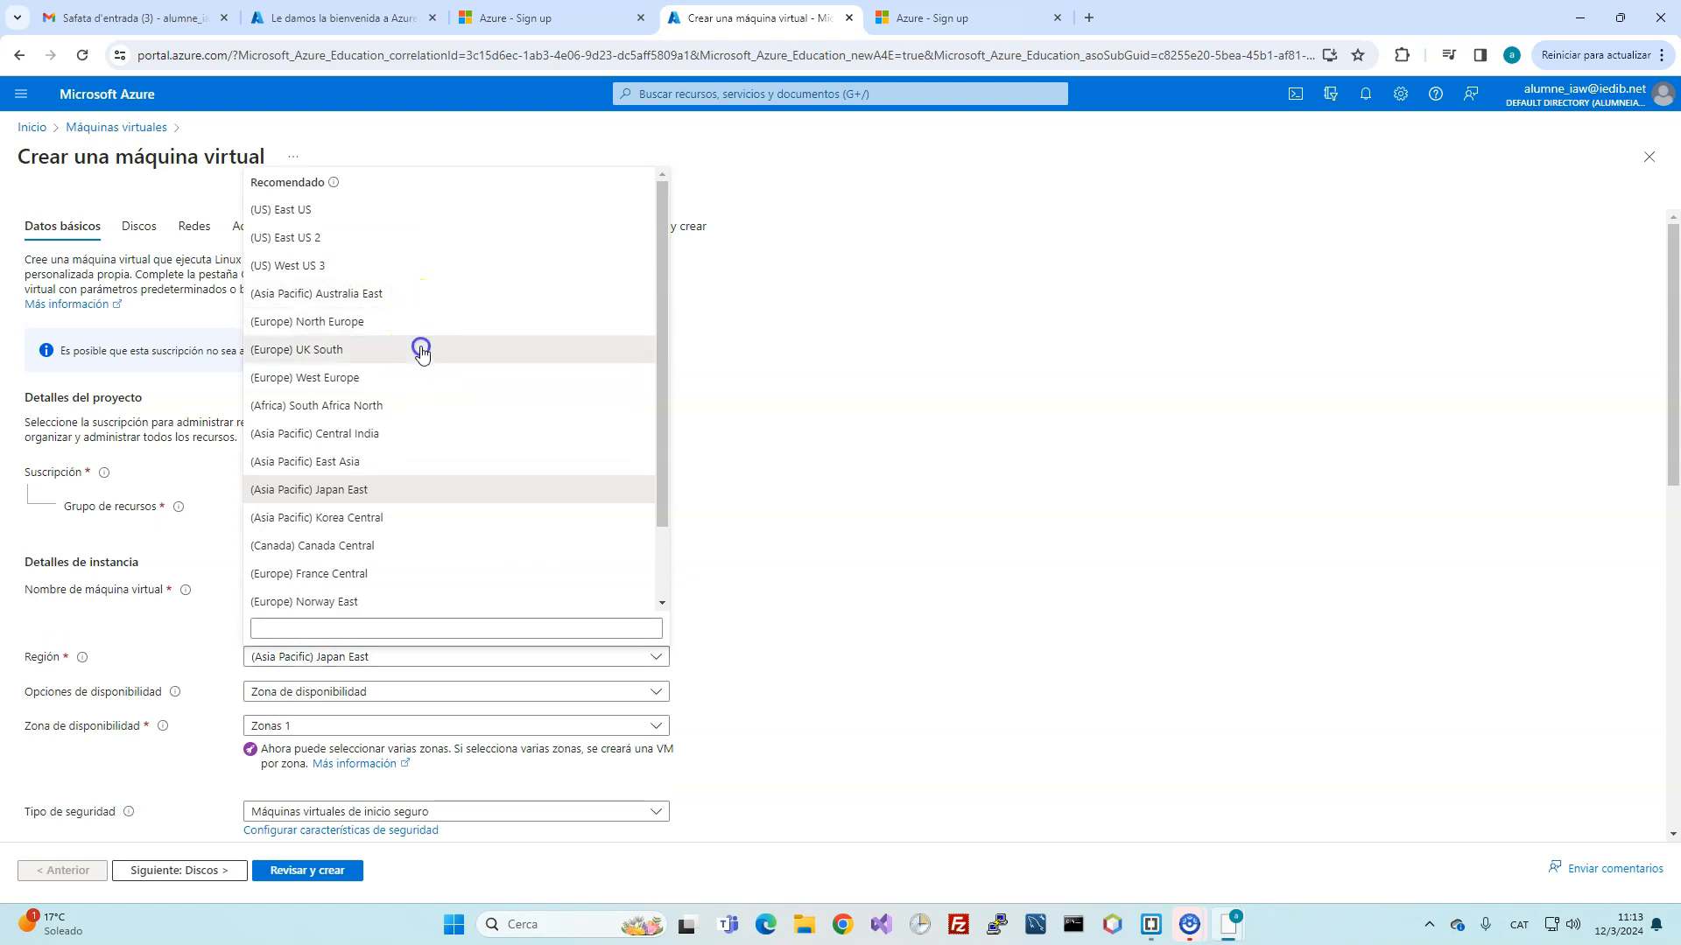
# Step: Keep availability options as Zona de disponibilidad and review the zone choices
pyautogui.click(345, 690)
pyautogui.click(346, 695)
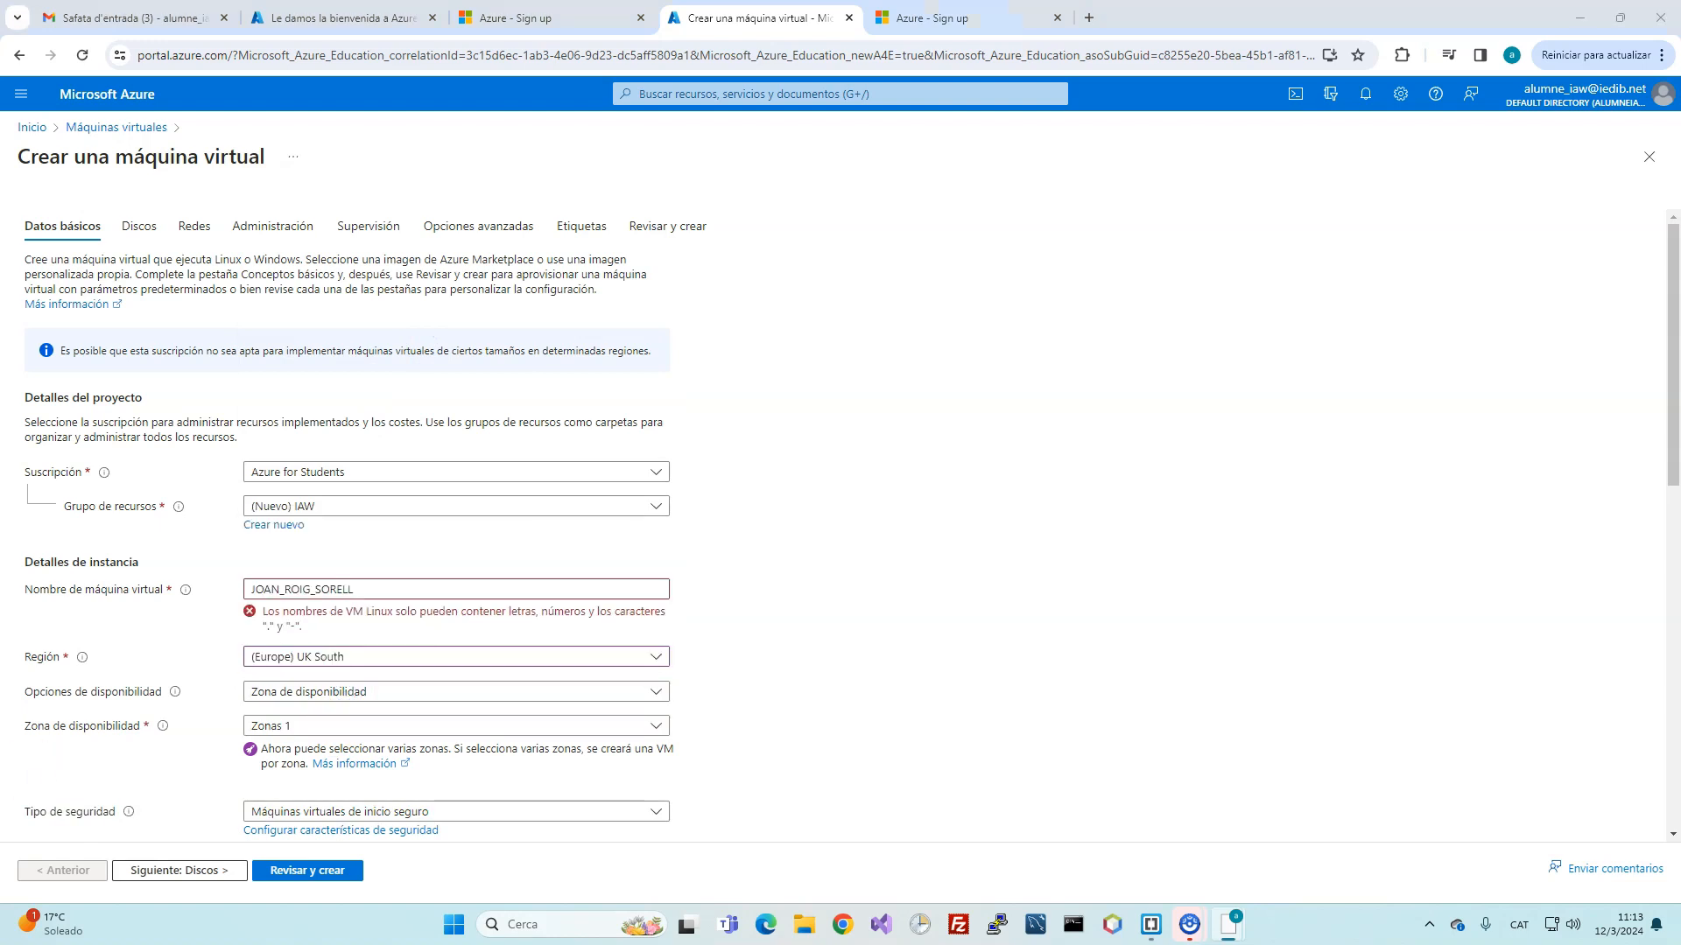
pyautogui.click(289, 697)
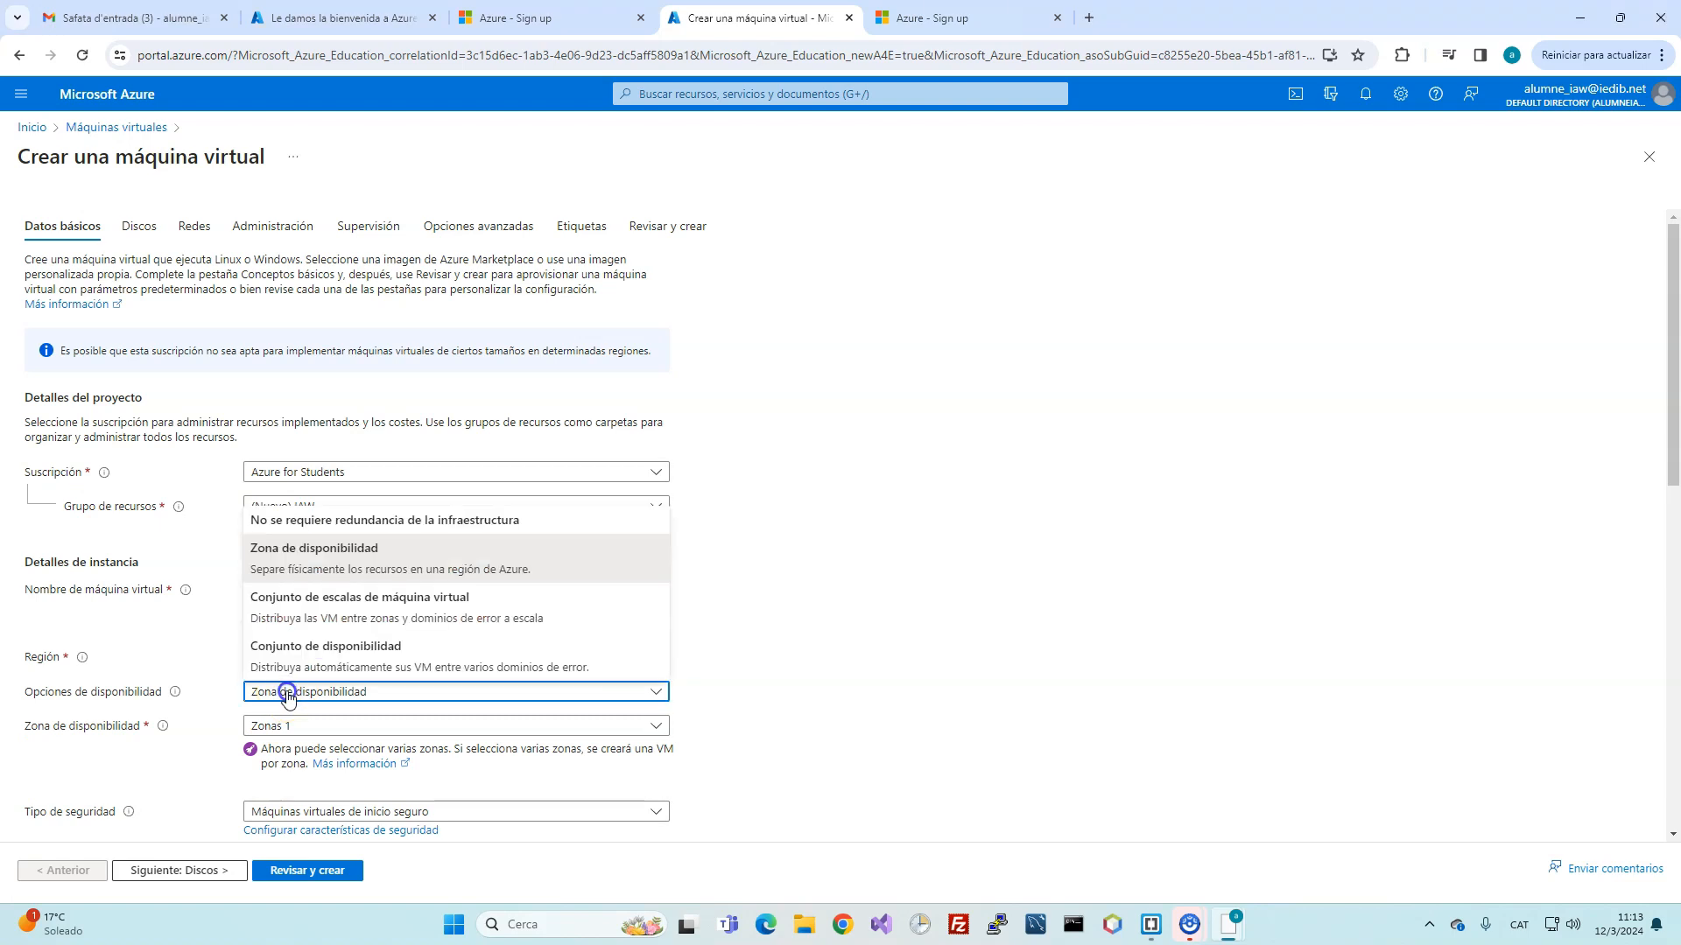
pyautogui.click(273, 728)
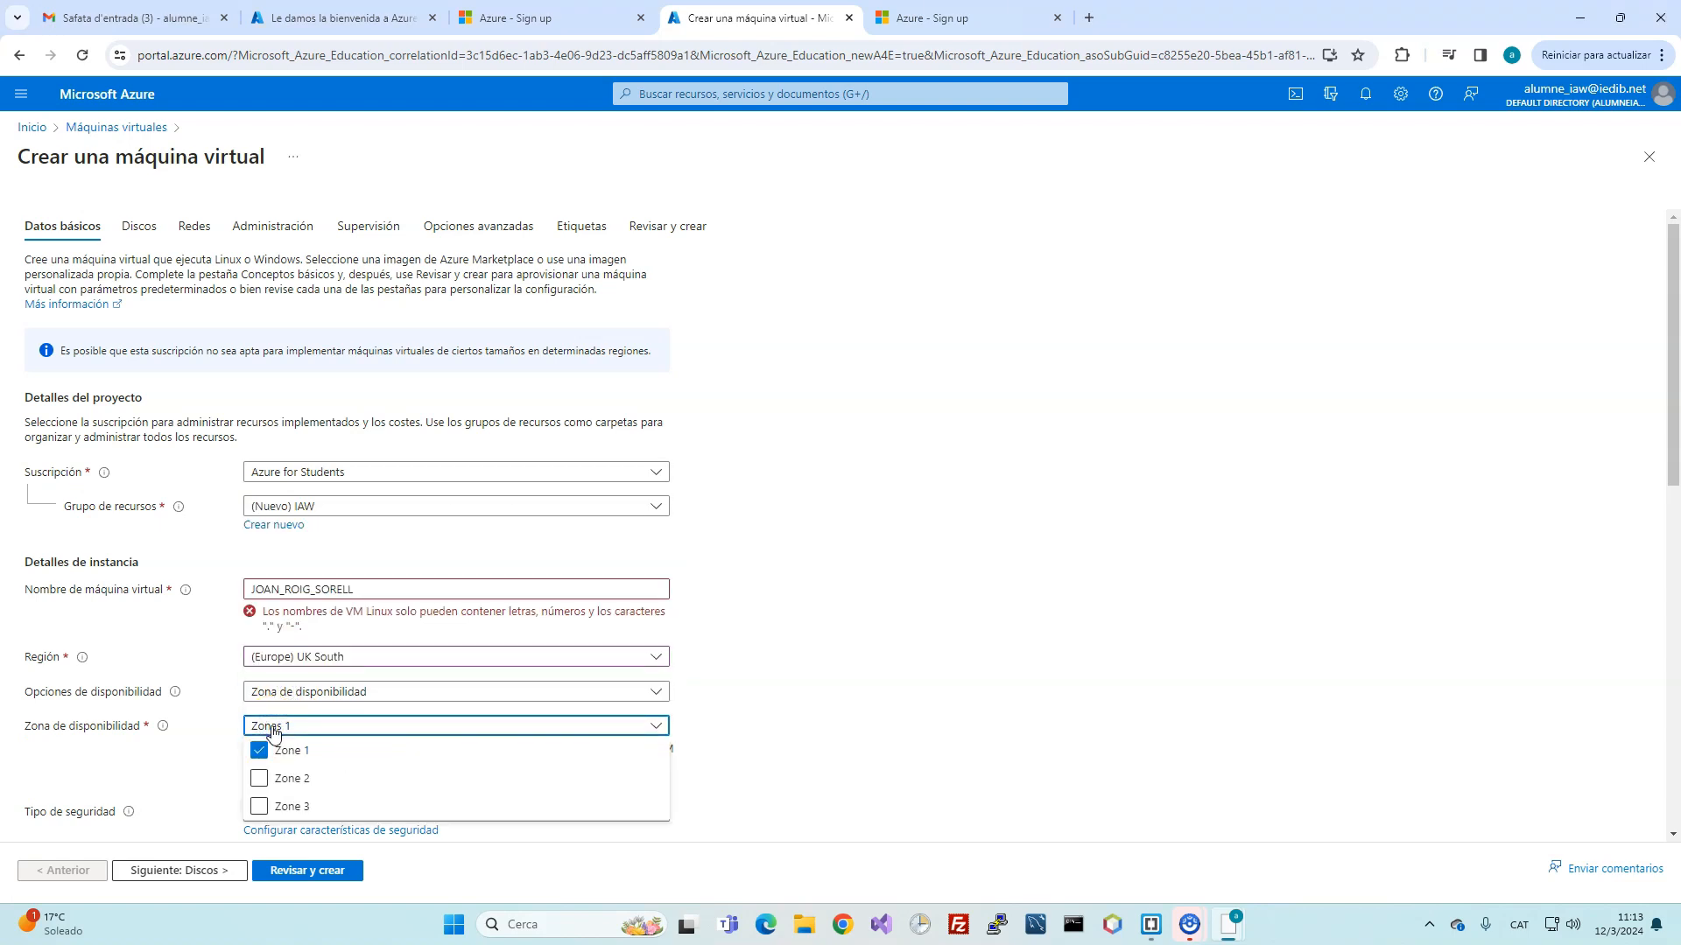
pyautogui.click(272, 728)
pyautogui.click(276, 698)
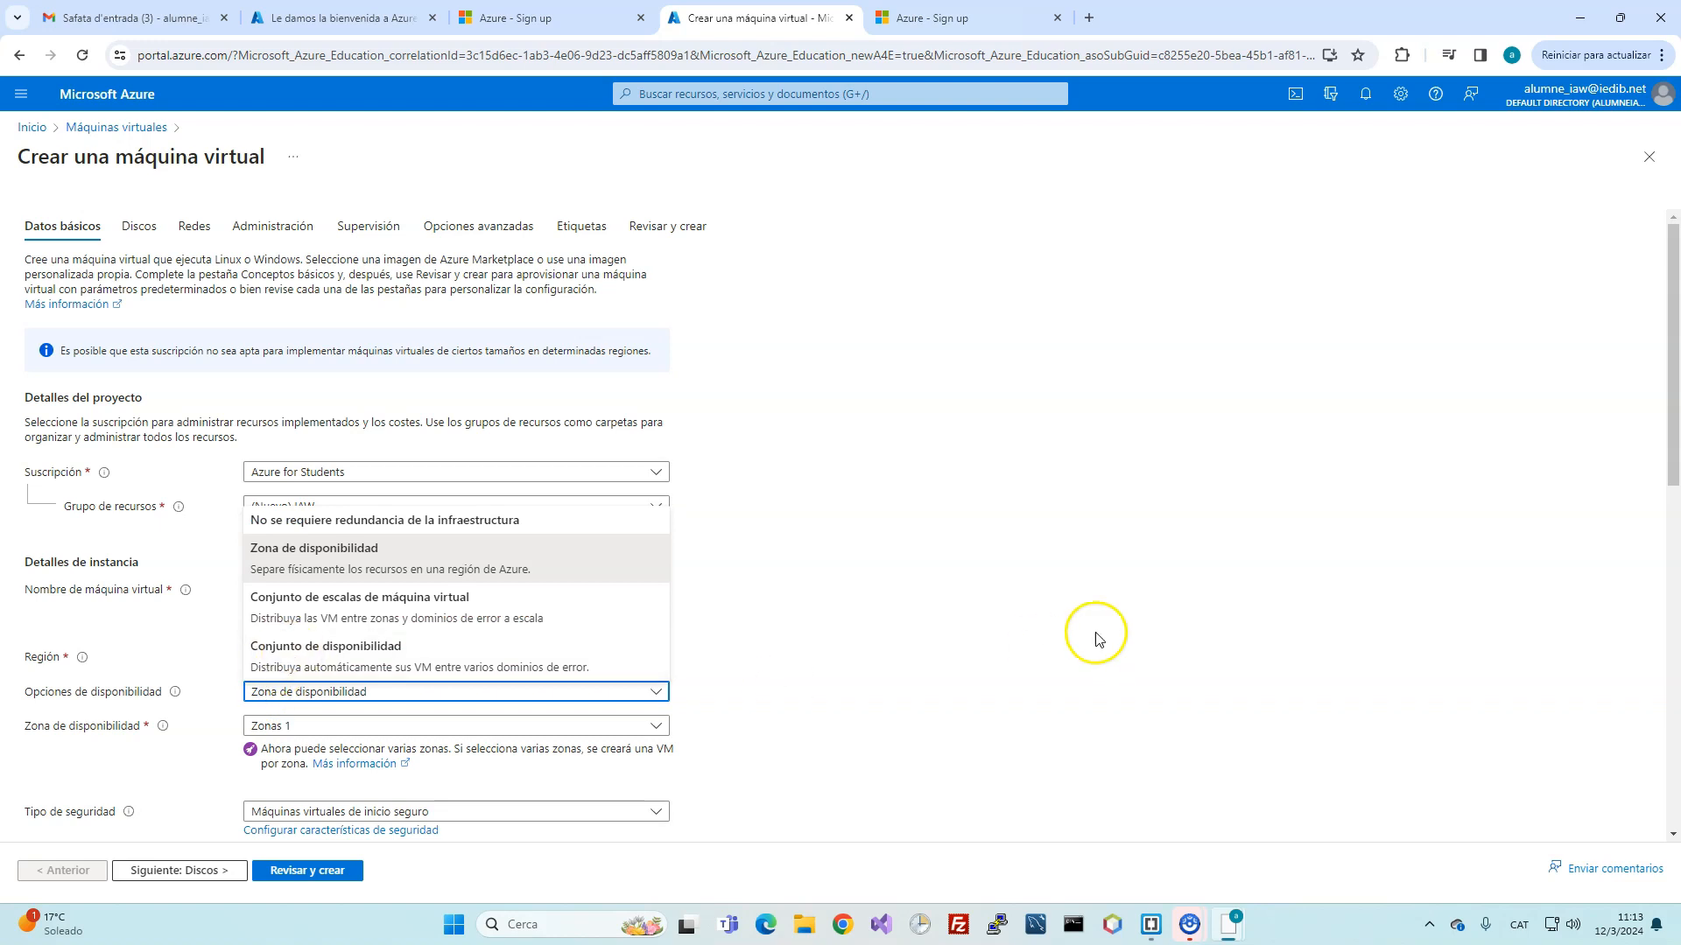
pyautogui.scroll(-4, 963, 652)
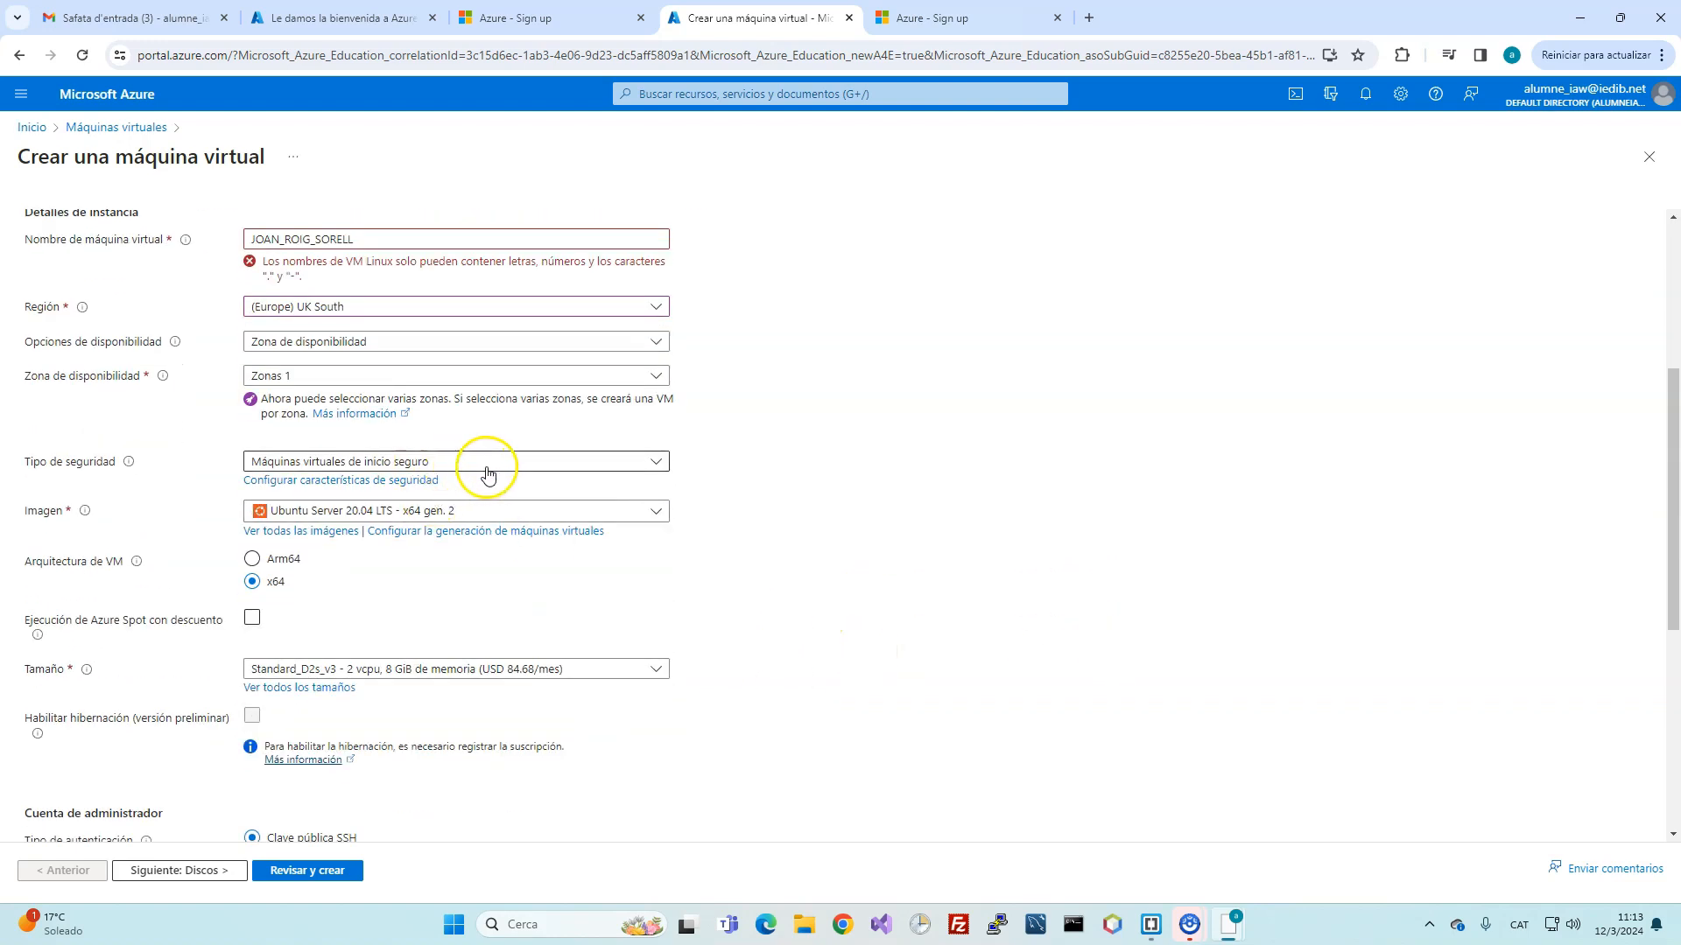
# Step: Keep Ubuntu Server 20.04 as the VM image
pyautogui.click(628, 523)
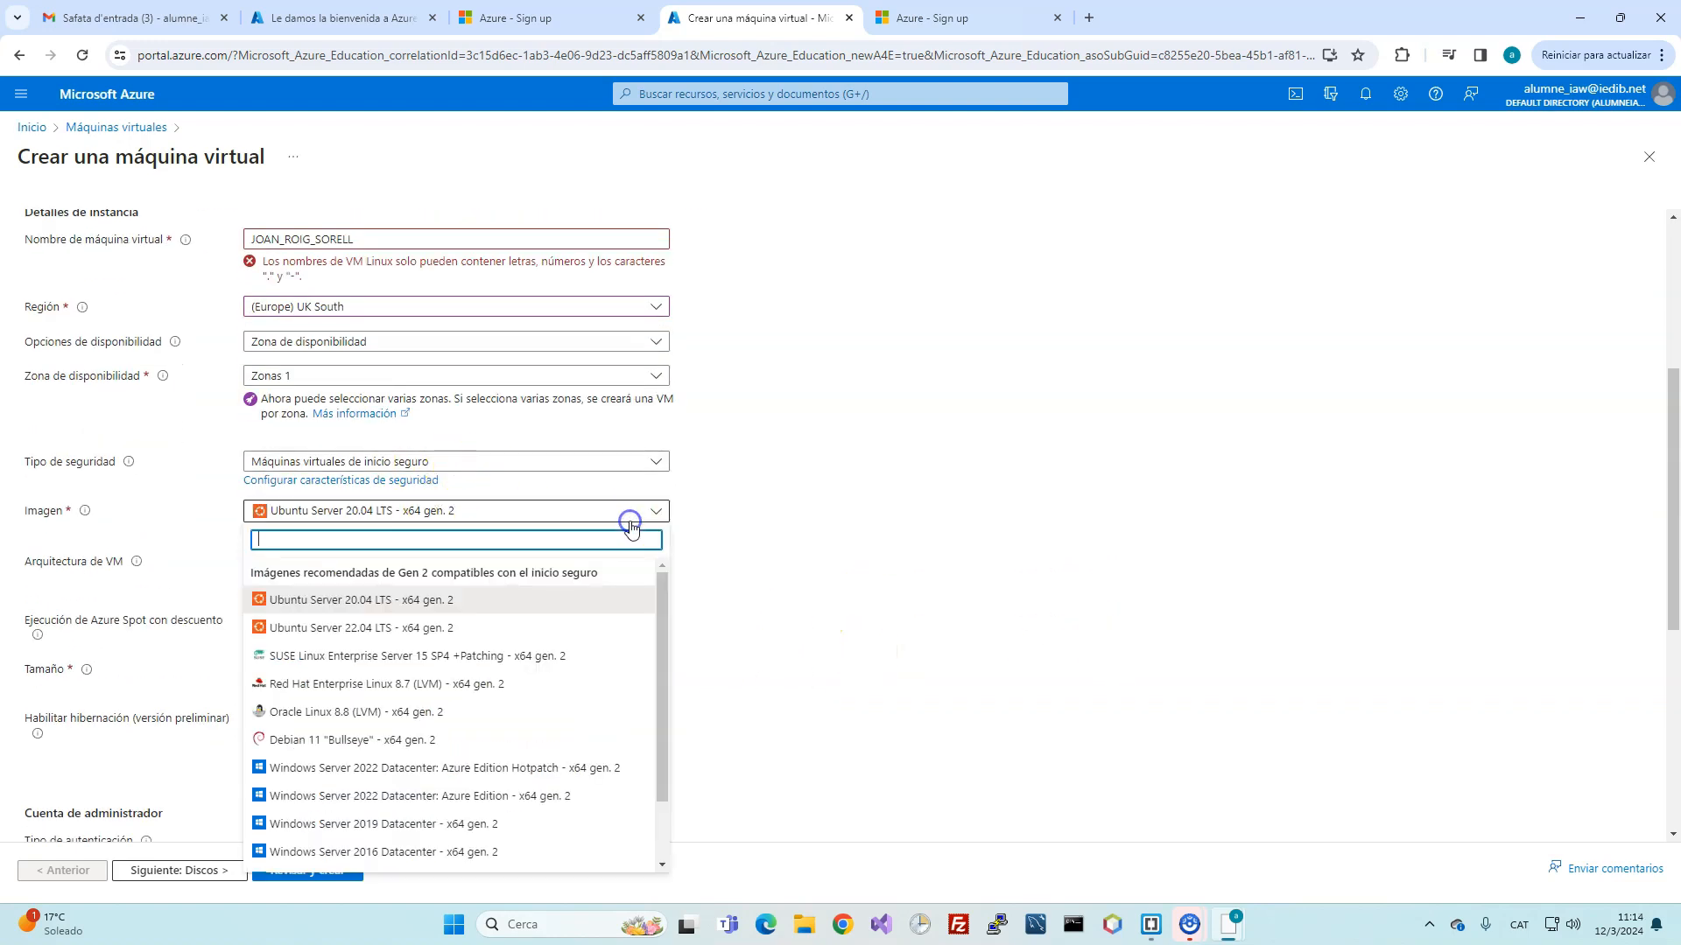
pyautogui.click(529, 600)
pyautogui.scroll(-1, 529, 627)
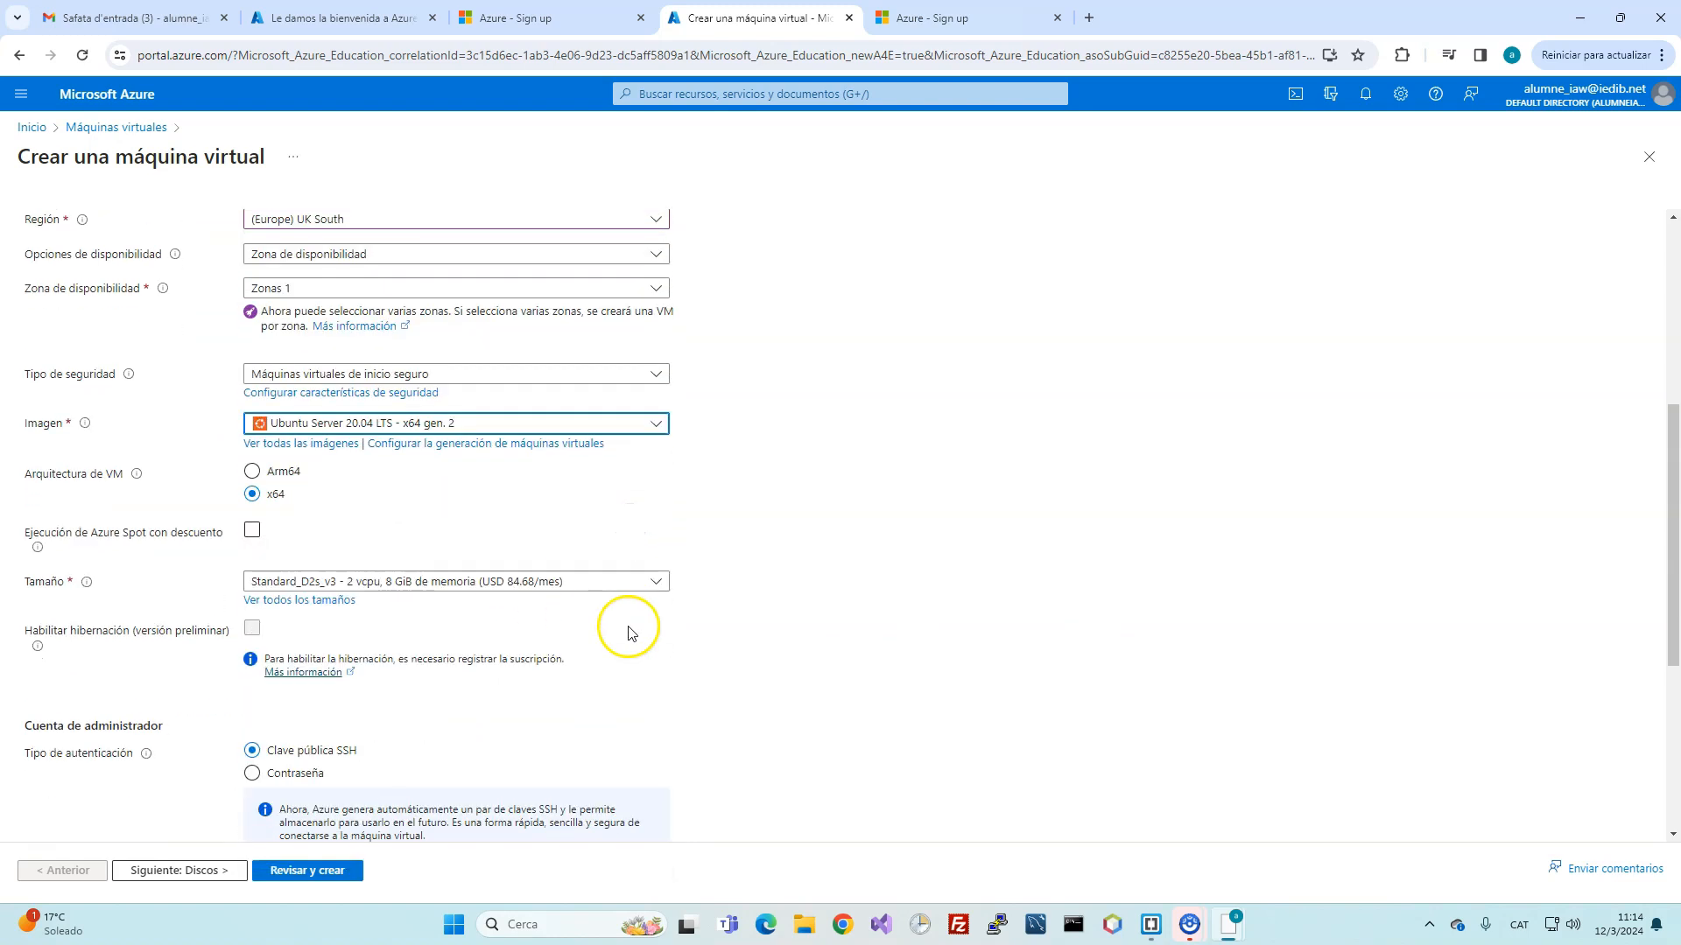
# Step: Pick Standard_B1ls (1 vCPU, 0.5 GiB, USD 4.31/month) from the full size list
pyautogui.click(592, 583)
pyautogui.click(344, 723)
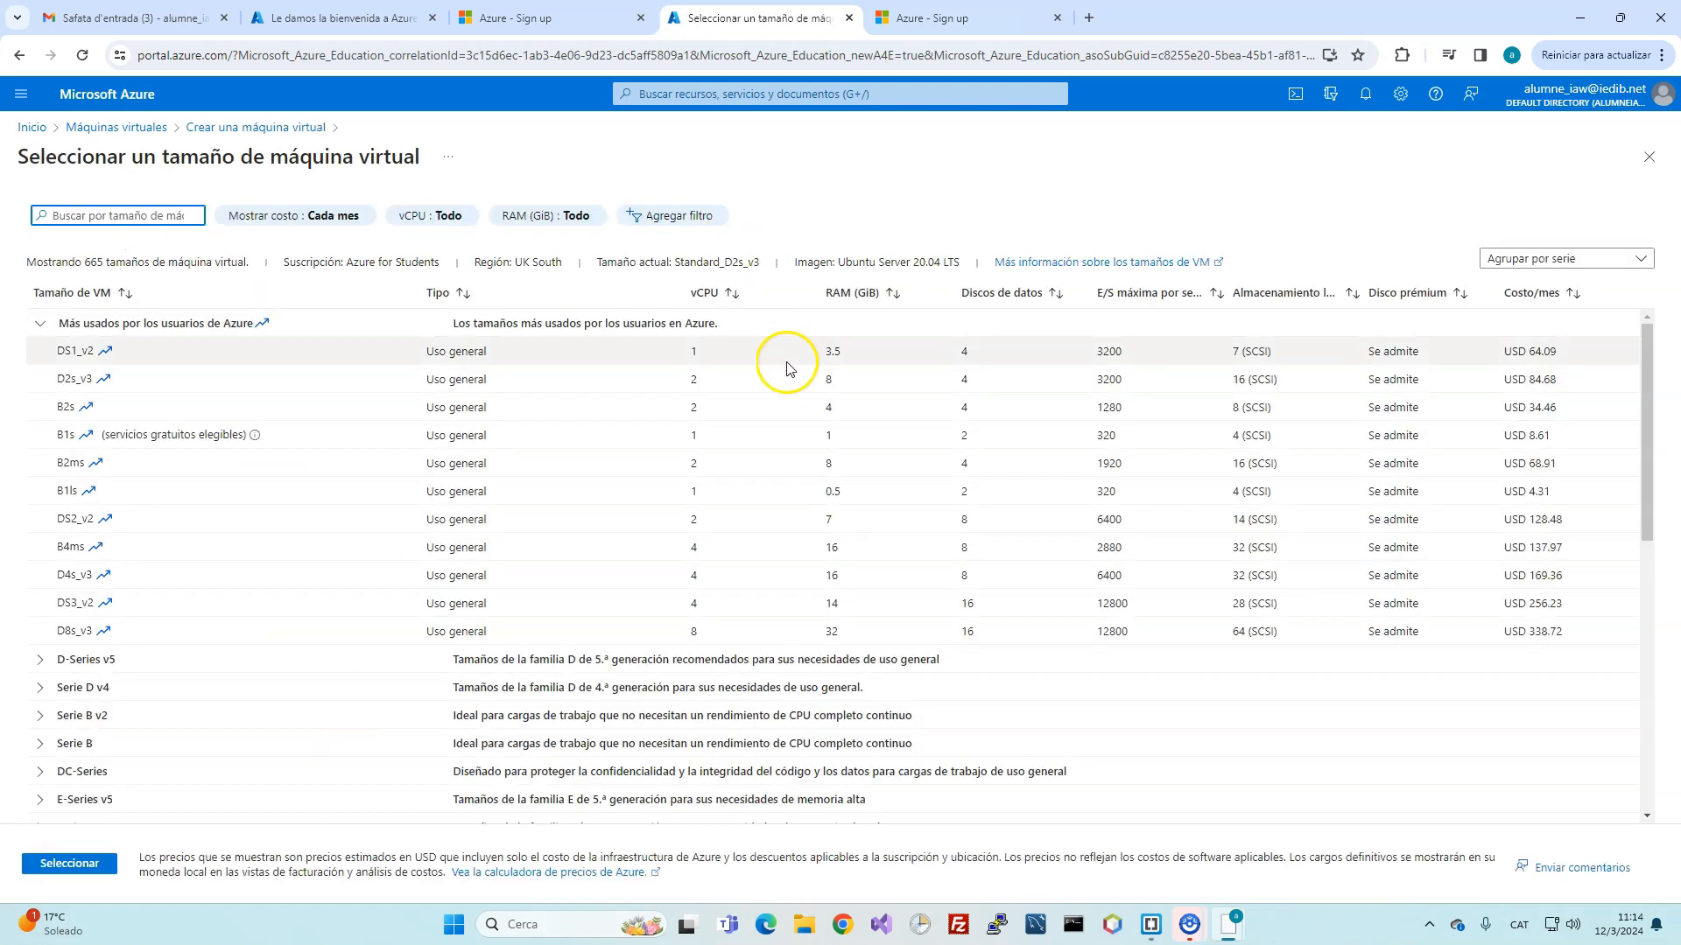
pyautogui.scroll(-6, 788, 561)
pyautogui.scroll(7, 787, 561)
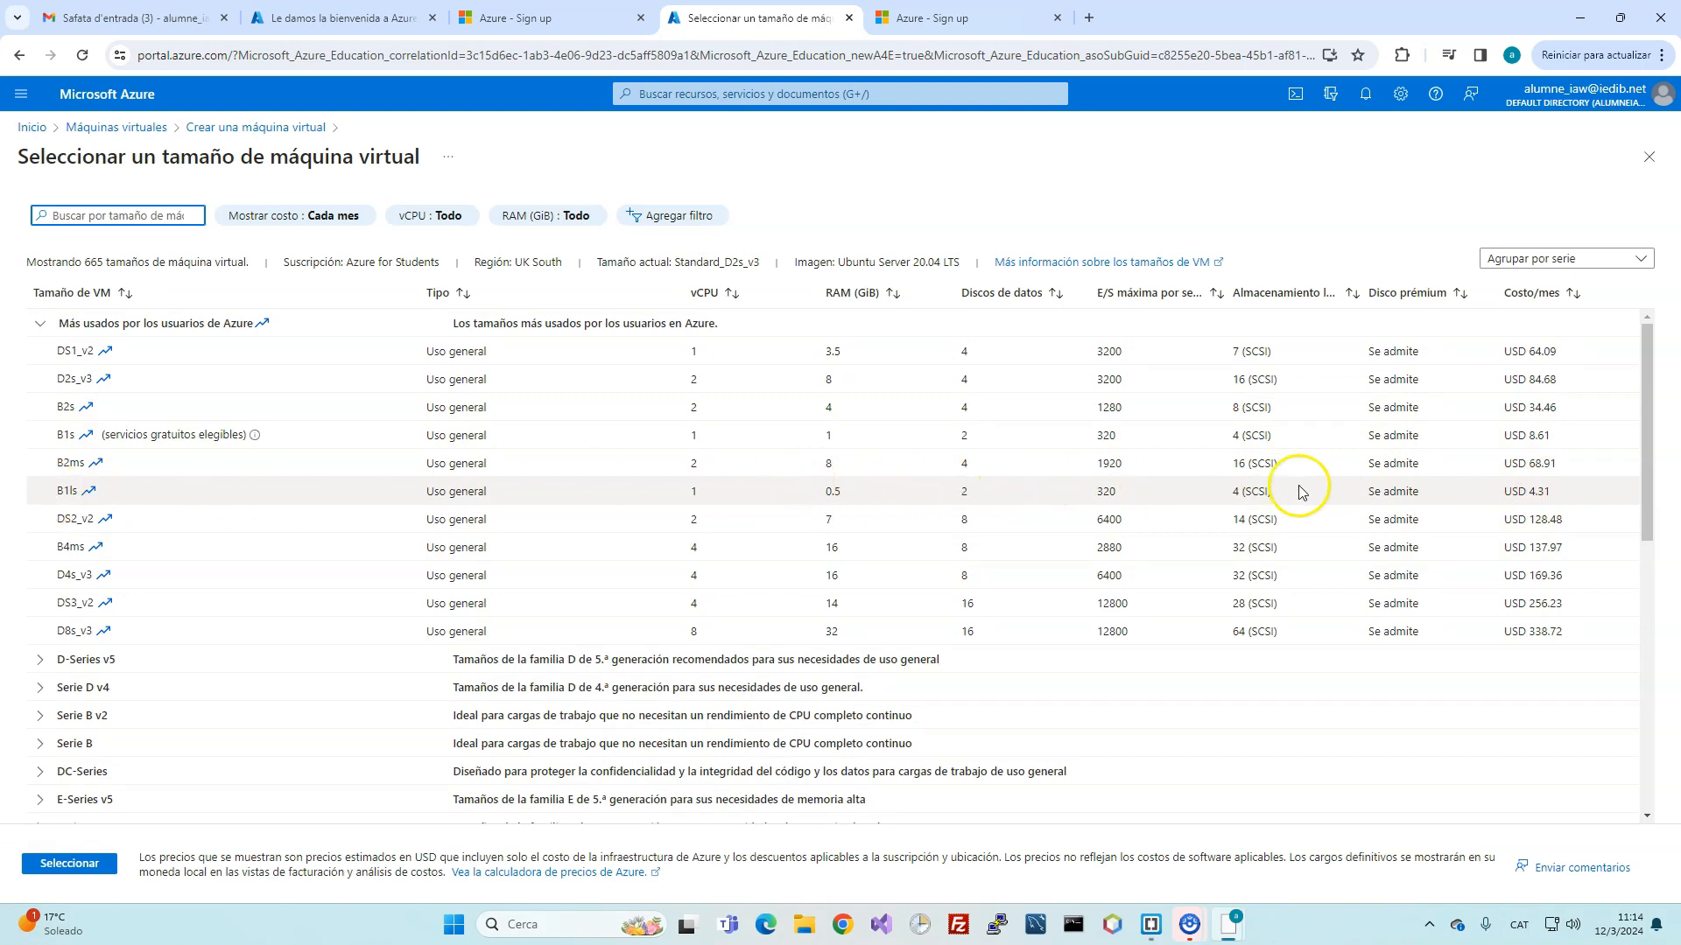
pyautogui.click(1592, 494)
pyautogui.scroll(-1, 1590, 490)
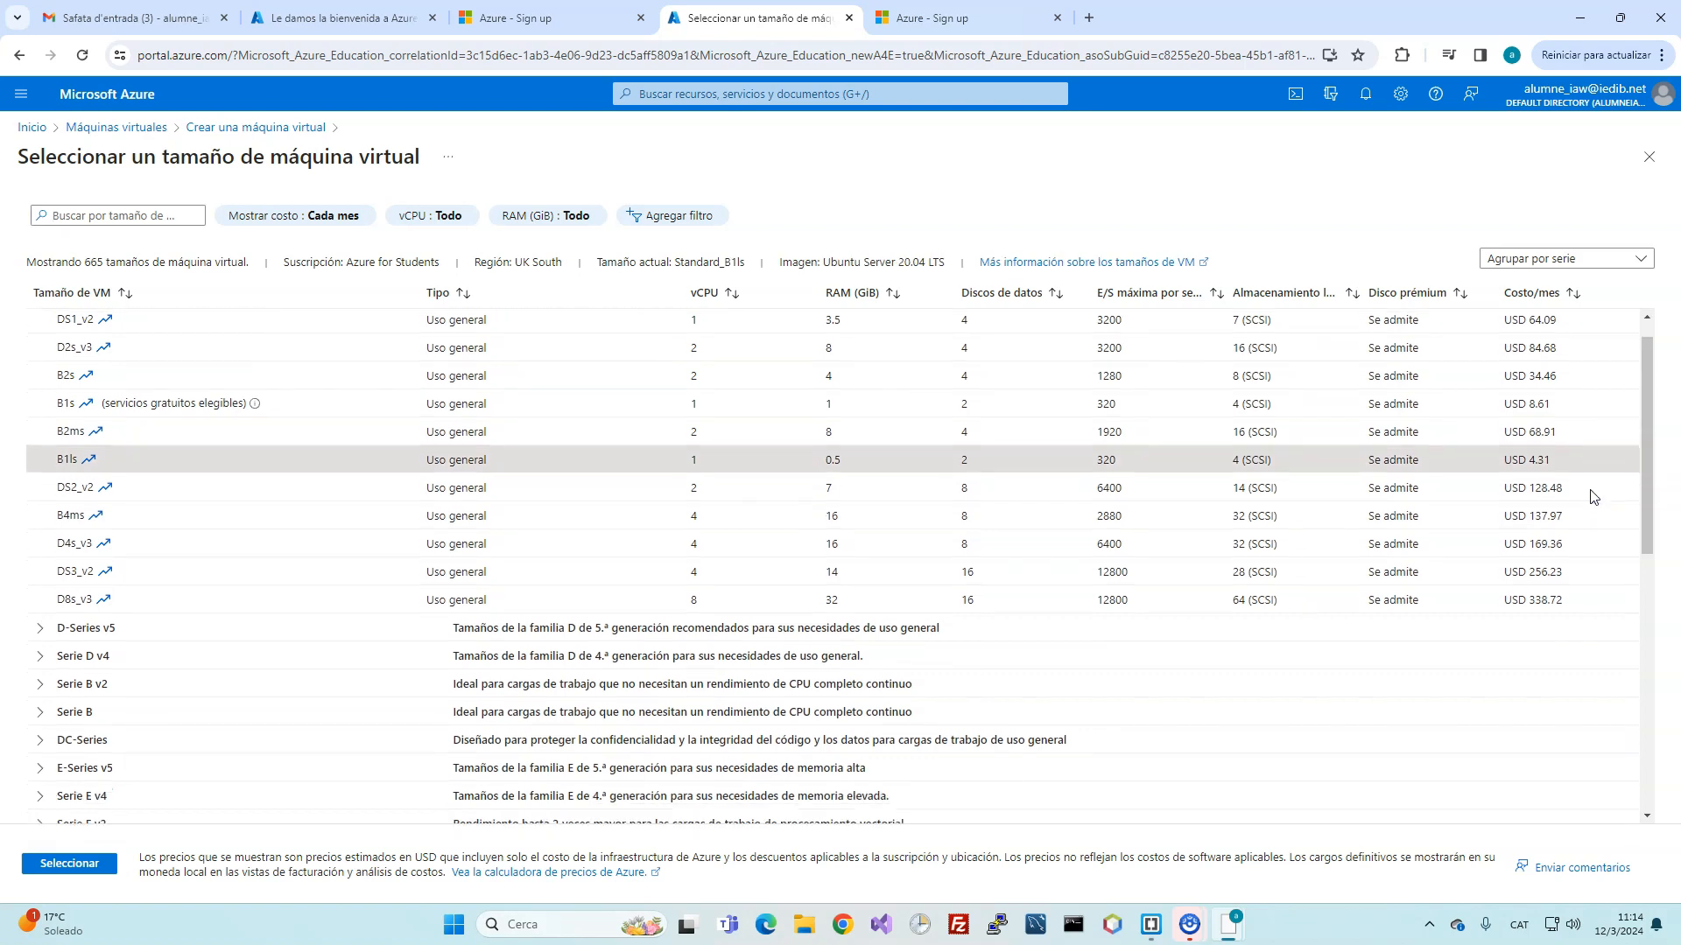
pyautogui.doubleClick(176, 399)
pyautogui.click(69, 863)
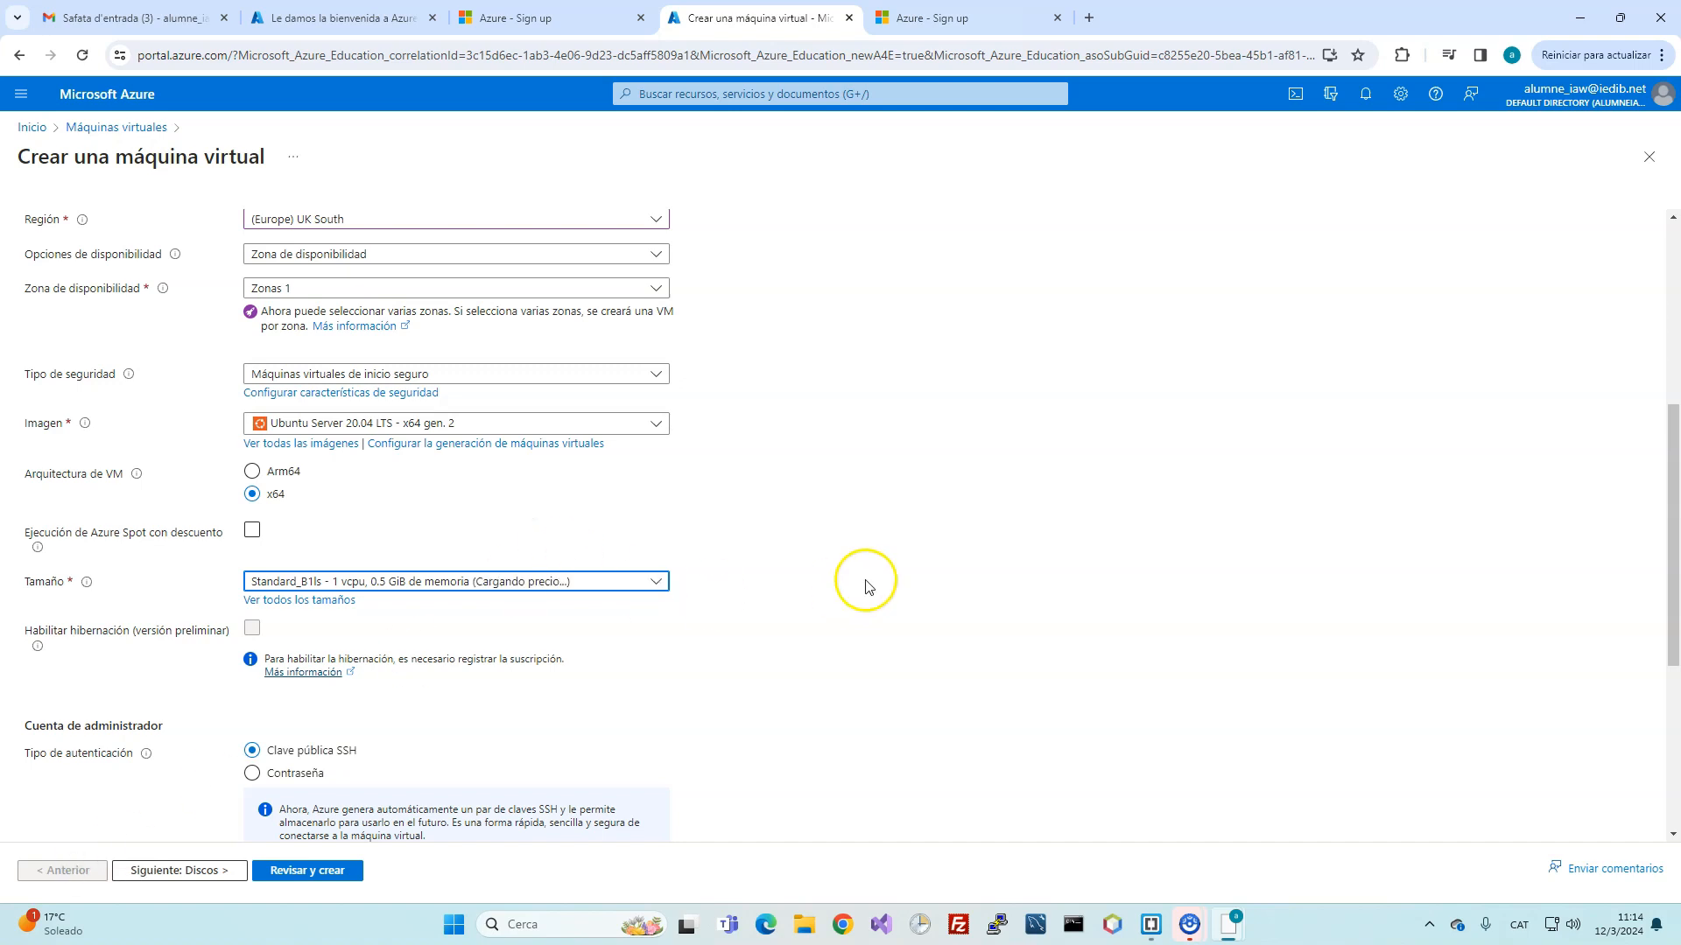
pyautogui.scroll(-1, 860, 581)
# Step: Replace the default admin username azureuser with the user's own username
pyautogui.scroll(-2, 138, 461)
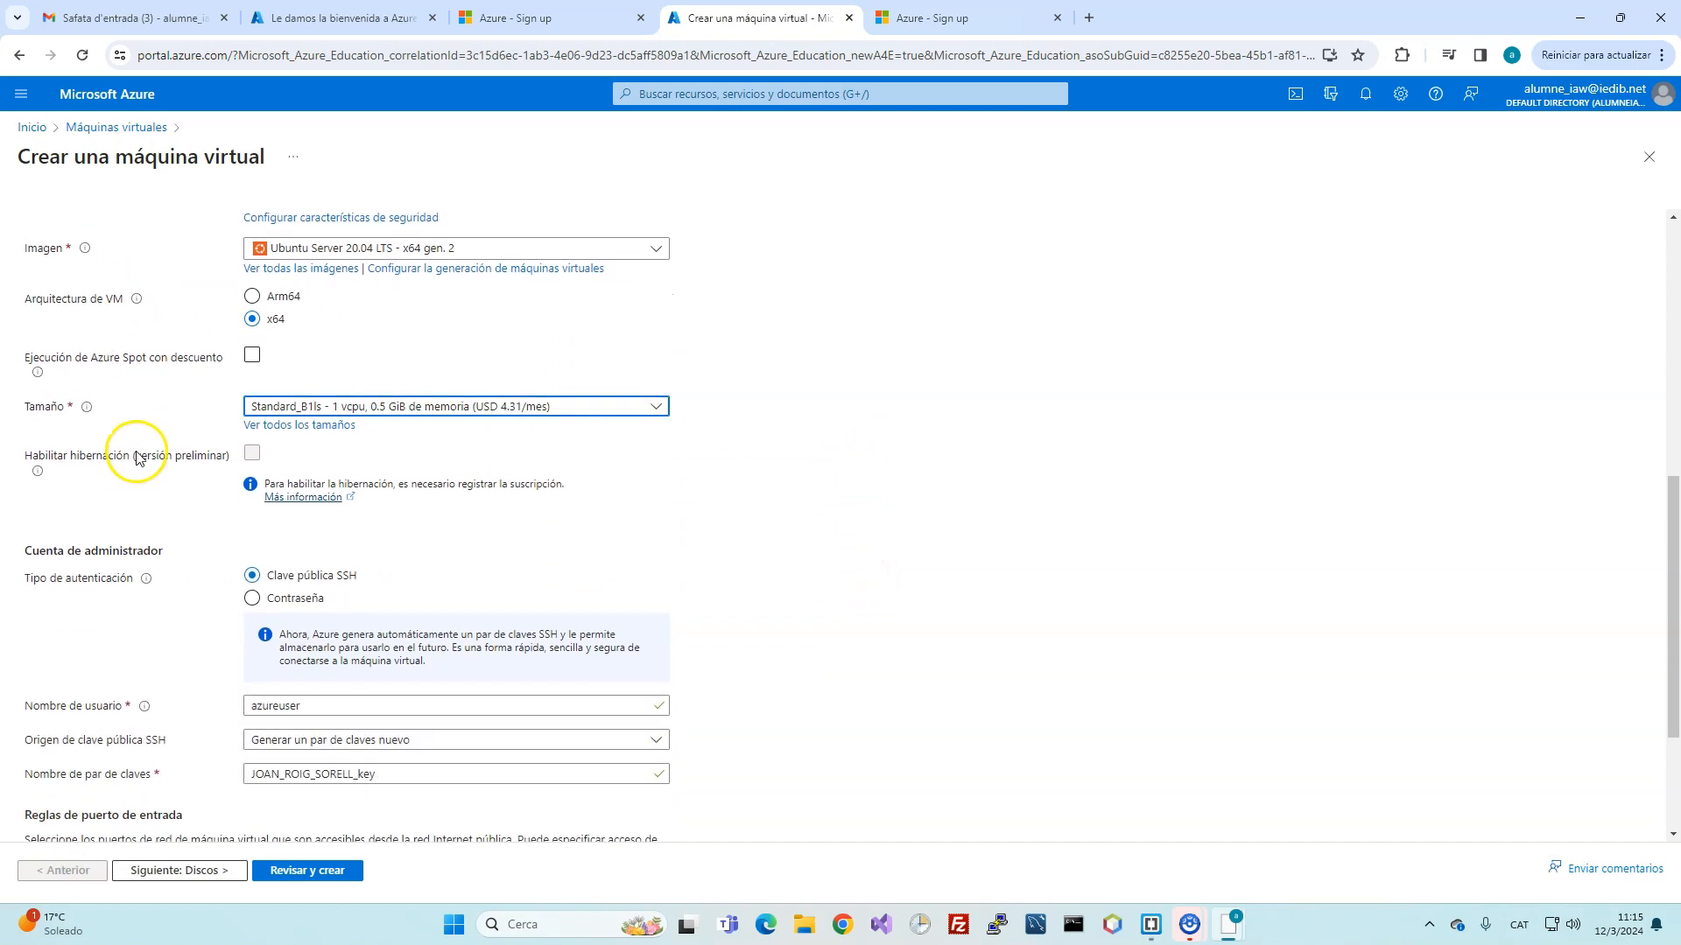
pyautogui.scroll(-1, 339, 492)
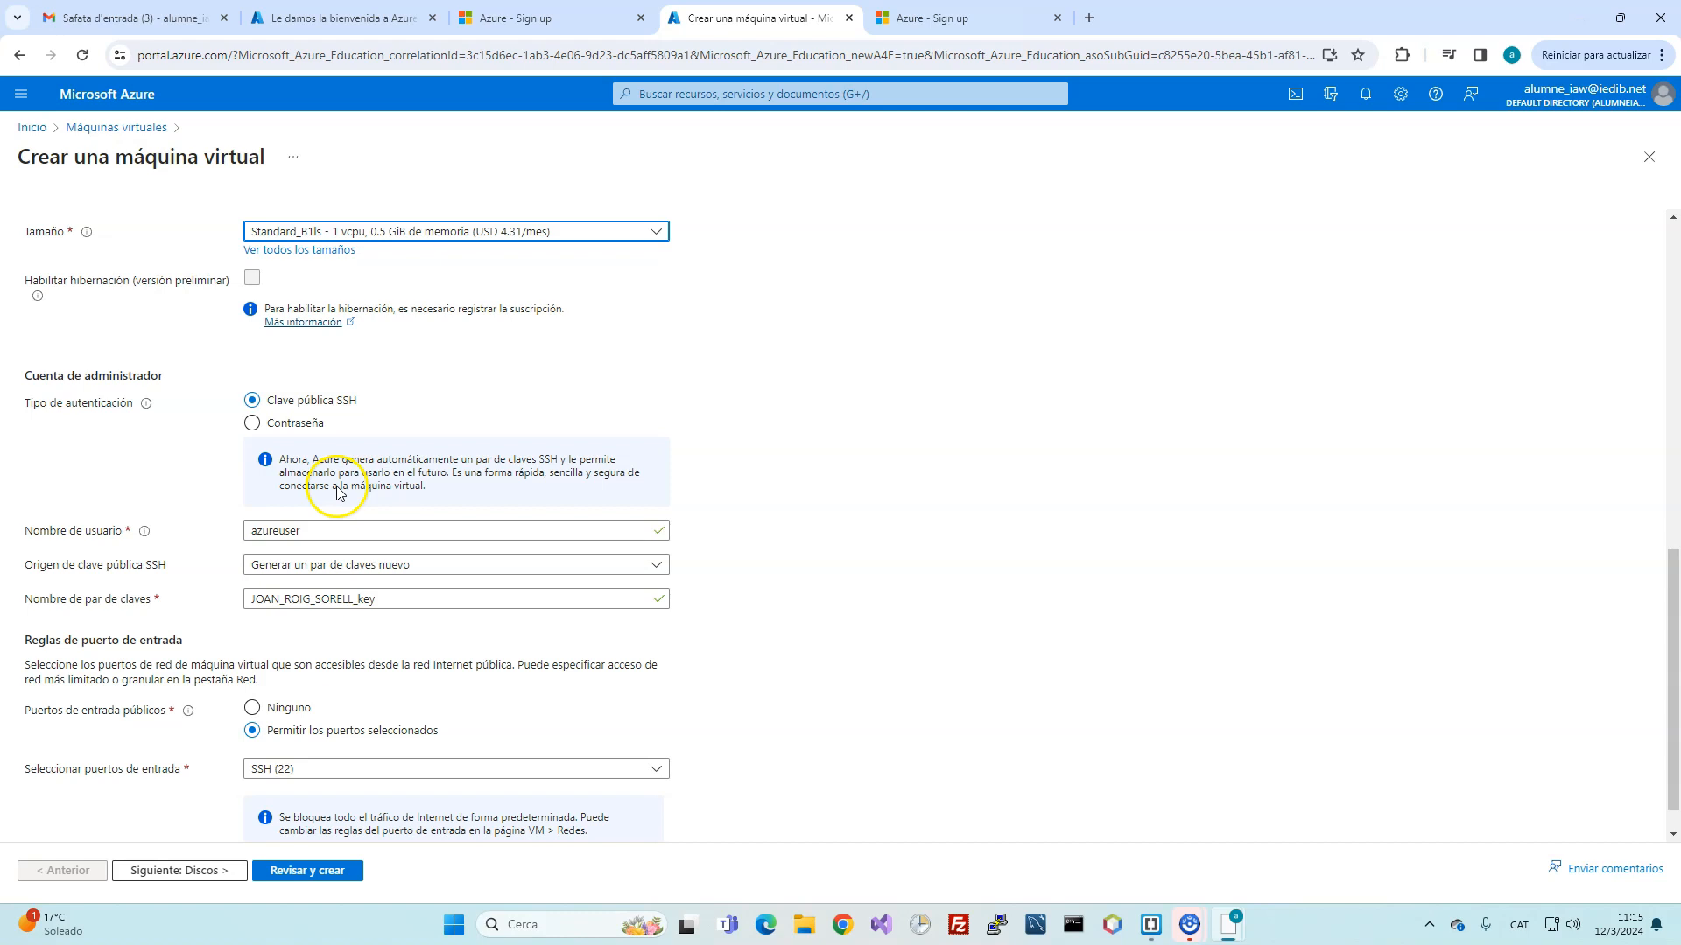
pyautogui.scroll(-1, 446, 464)
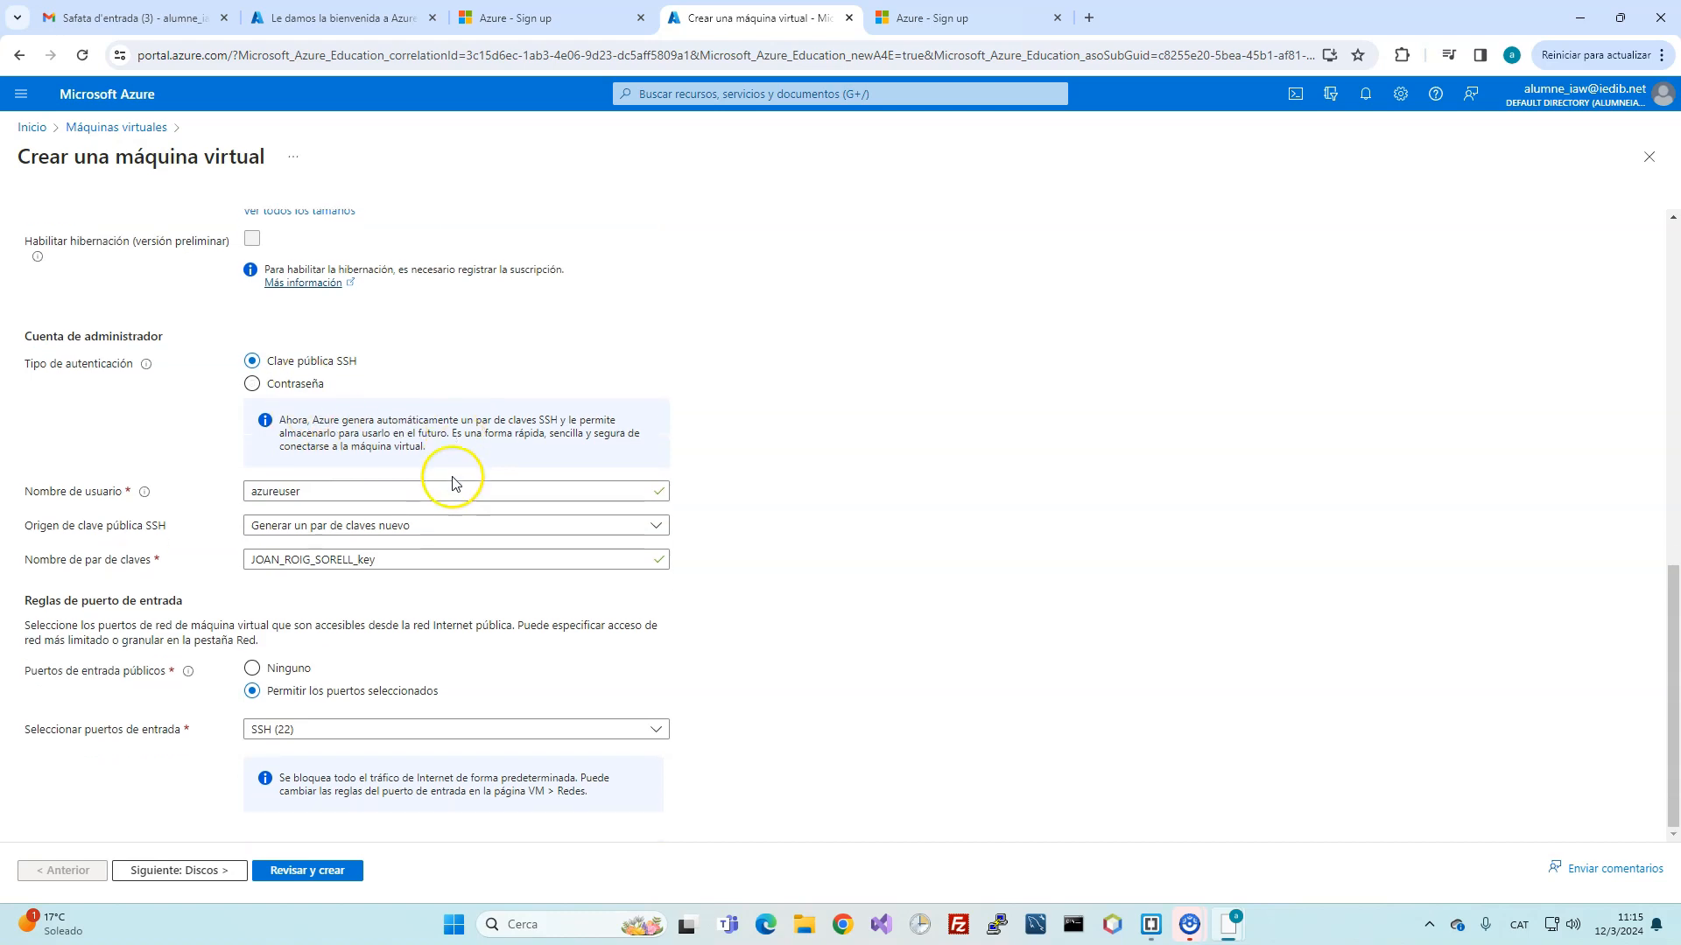
pyautogui.click(367, 489)
pyautogui.moveTo(363, 488); pyautogui.dragTo(83, 470)
# Step: Switch authentication to Contraseña and enter and confirm the admin password
pyautogui.click(286, 389)
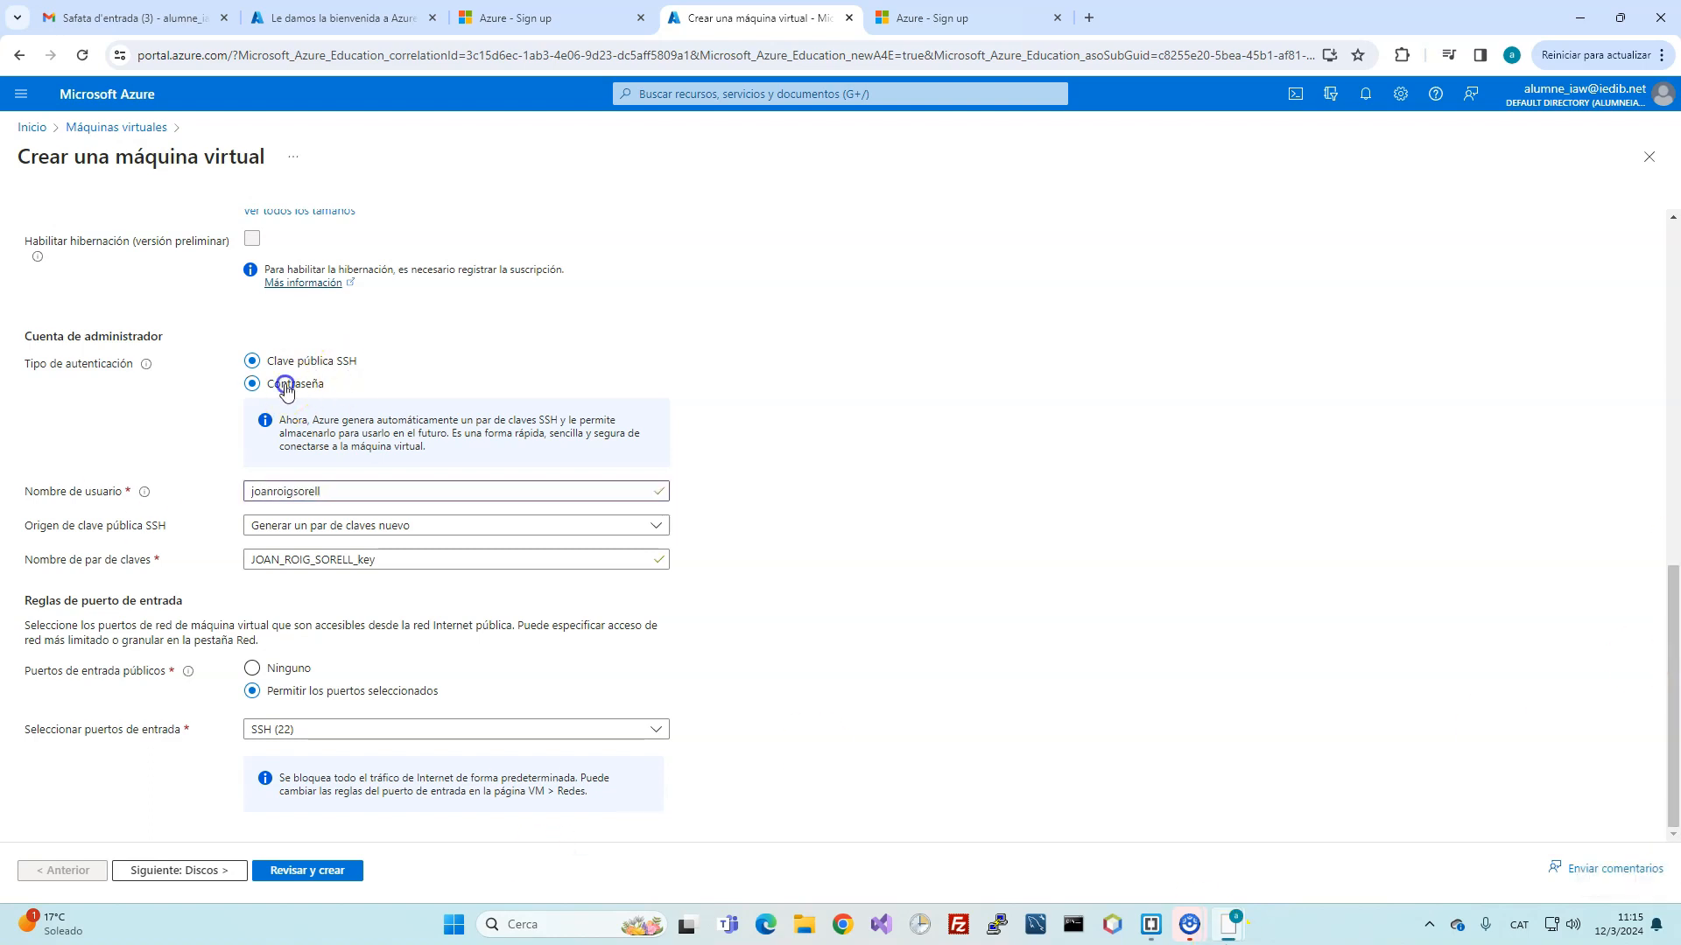
pyautogui.click(341, 525)
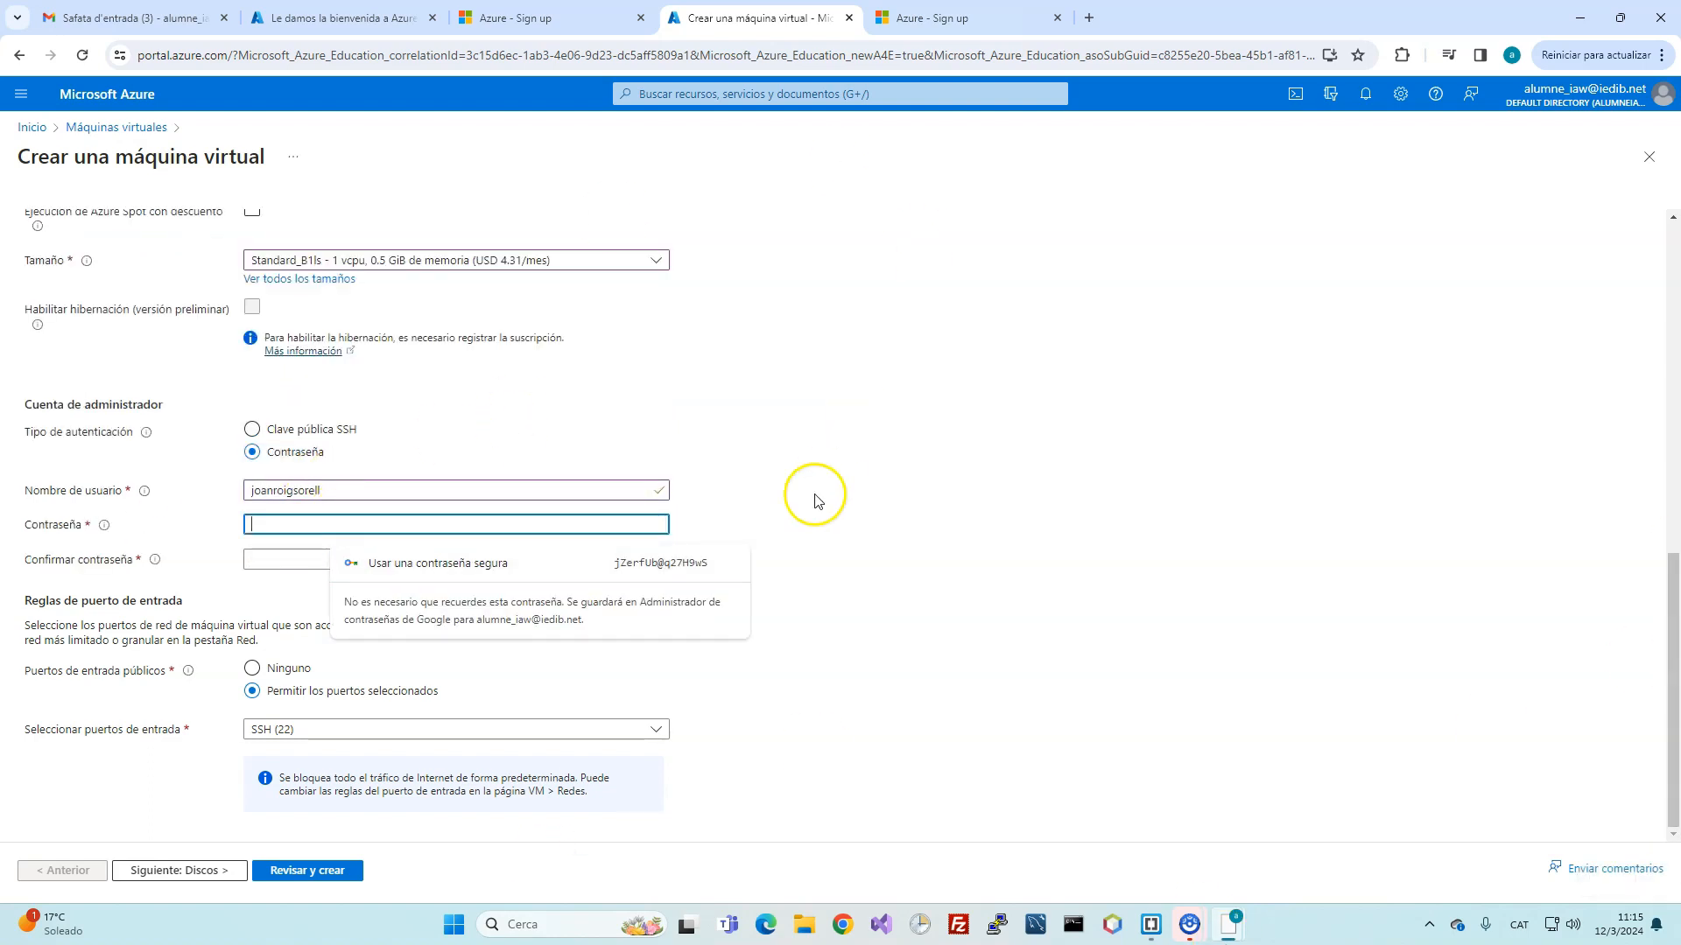
pyautogui.click(328, 517)
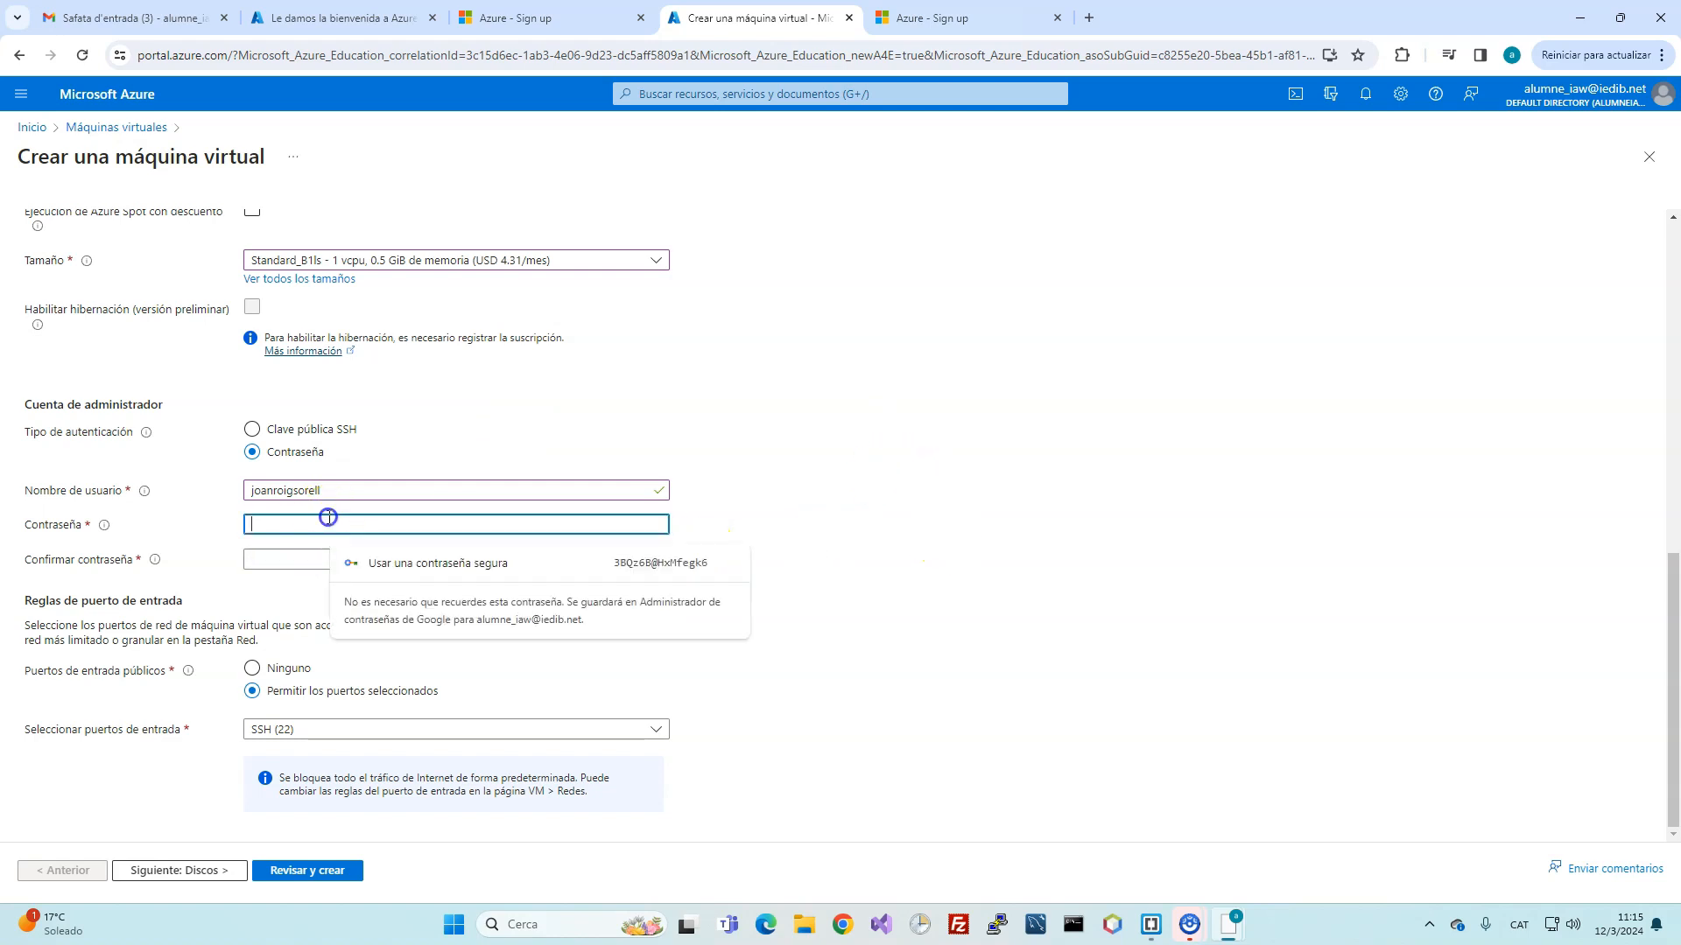
pyautogui.write('•••••••')
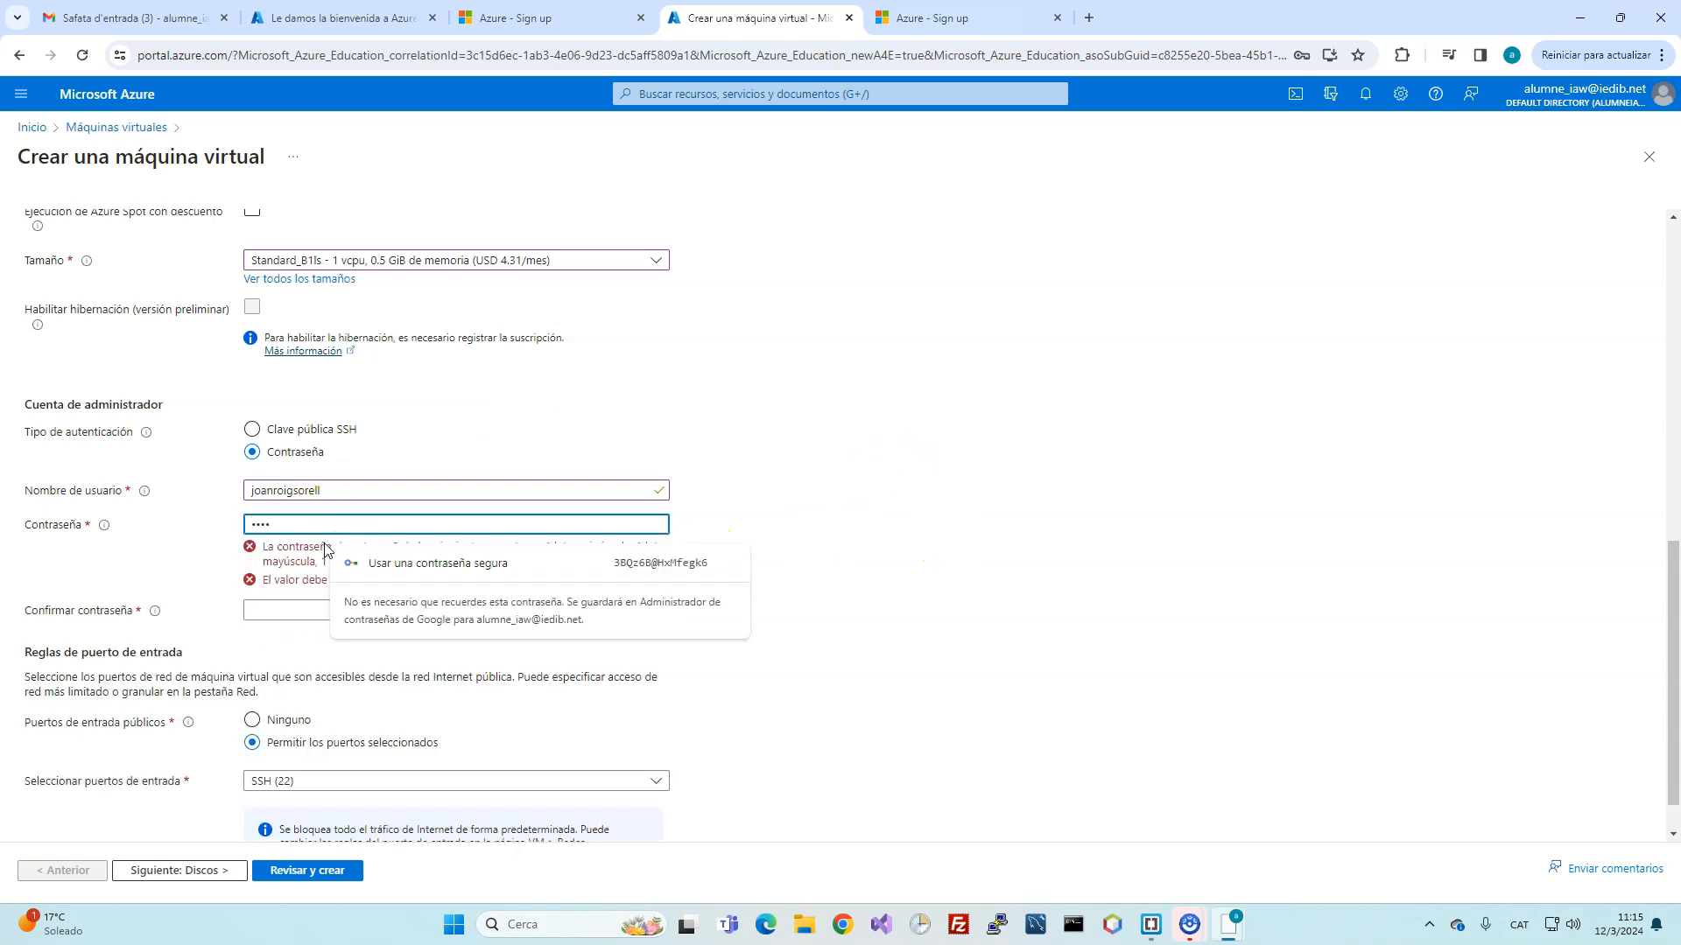
pyautogui.write('•')
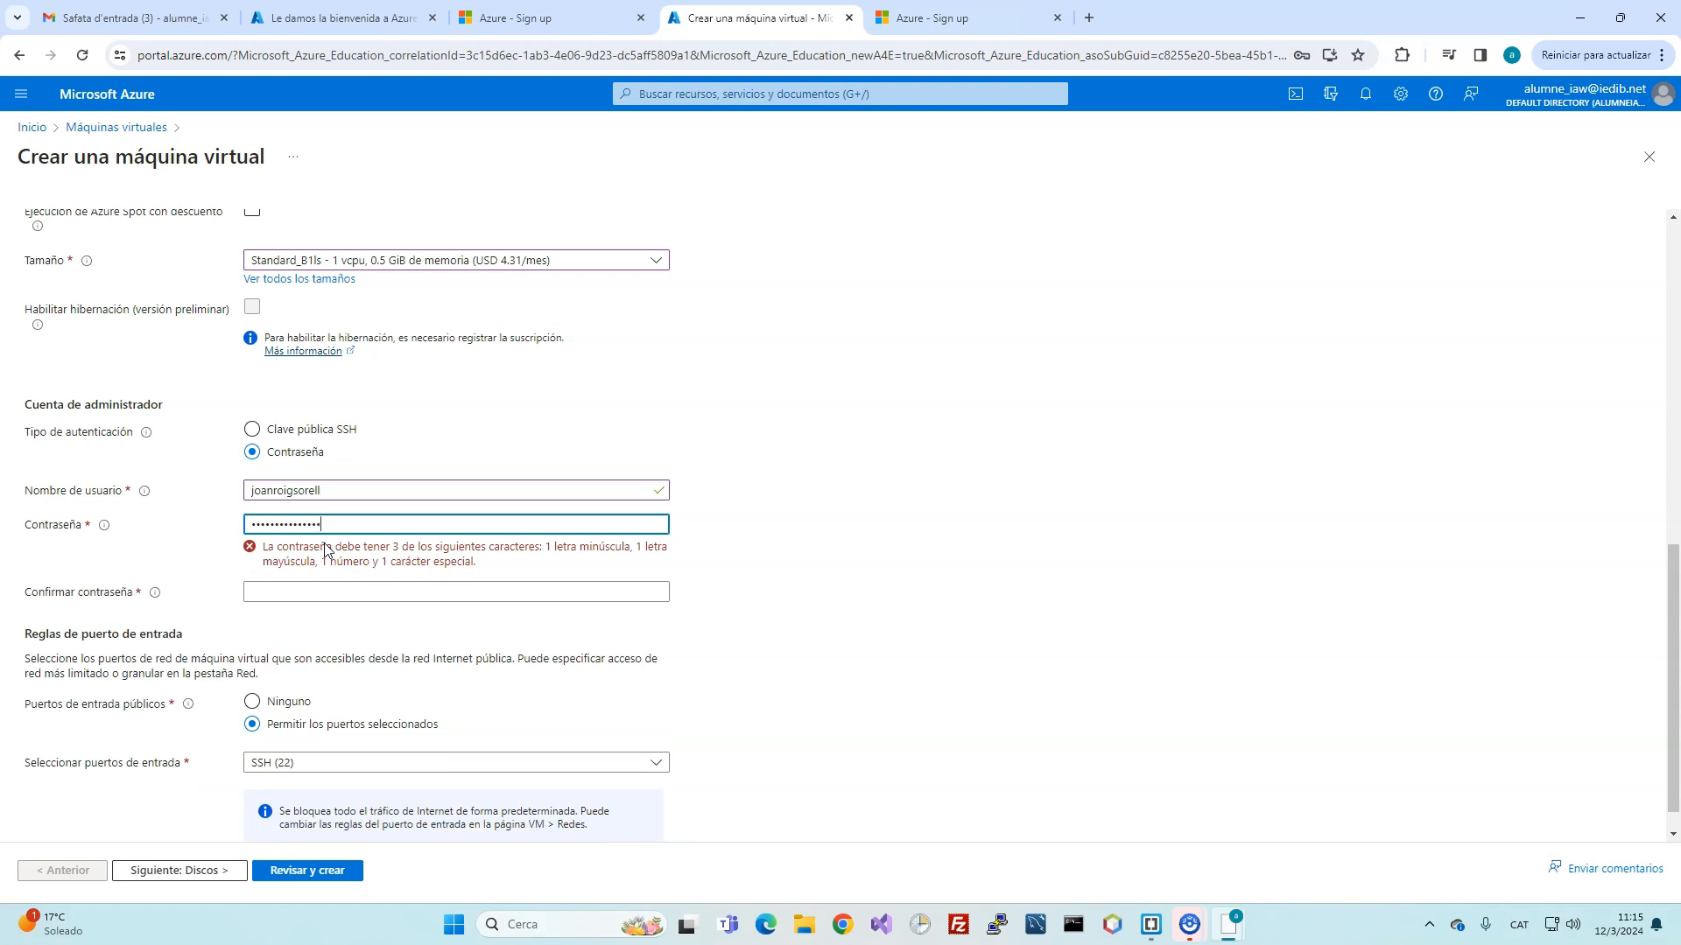
pyautogui.click(416, 600)
pyautogui.write('•••••')
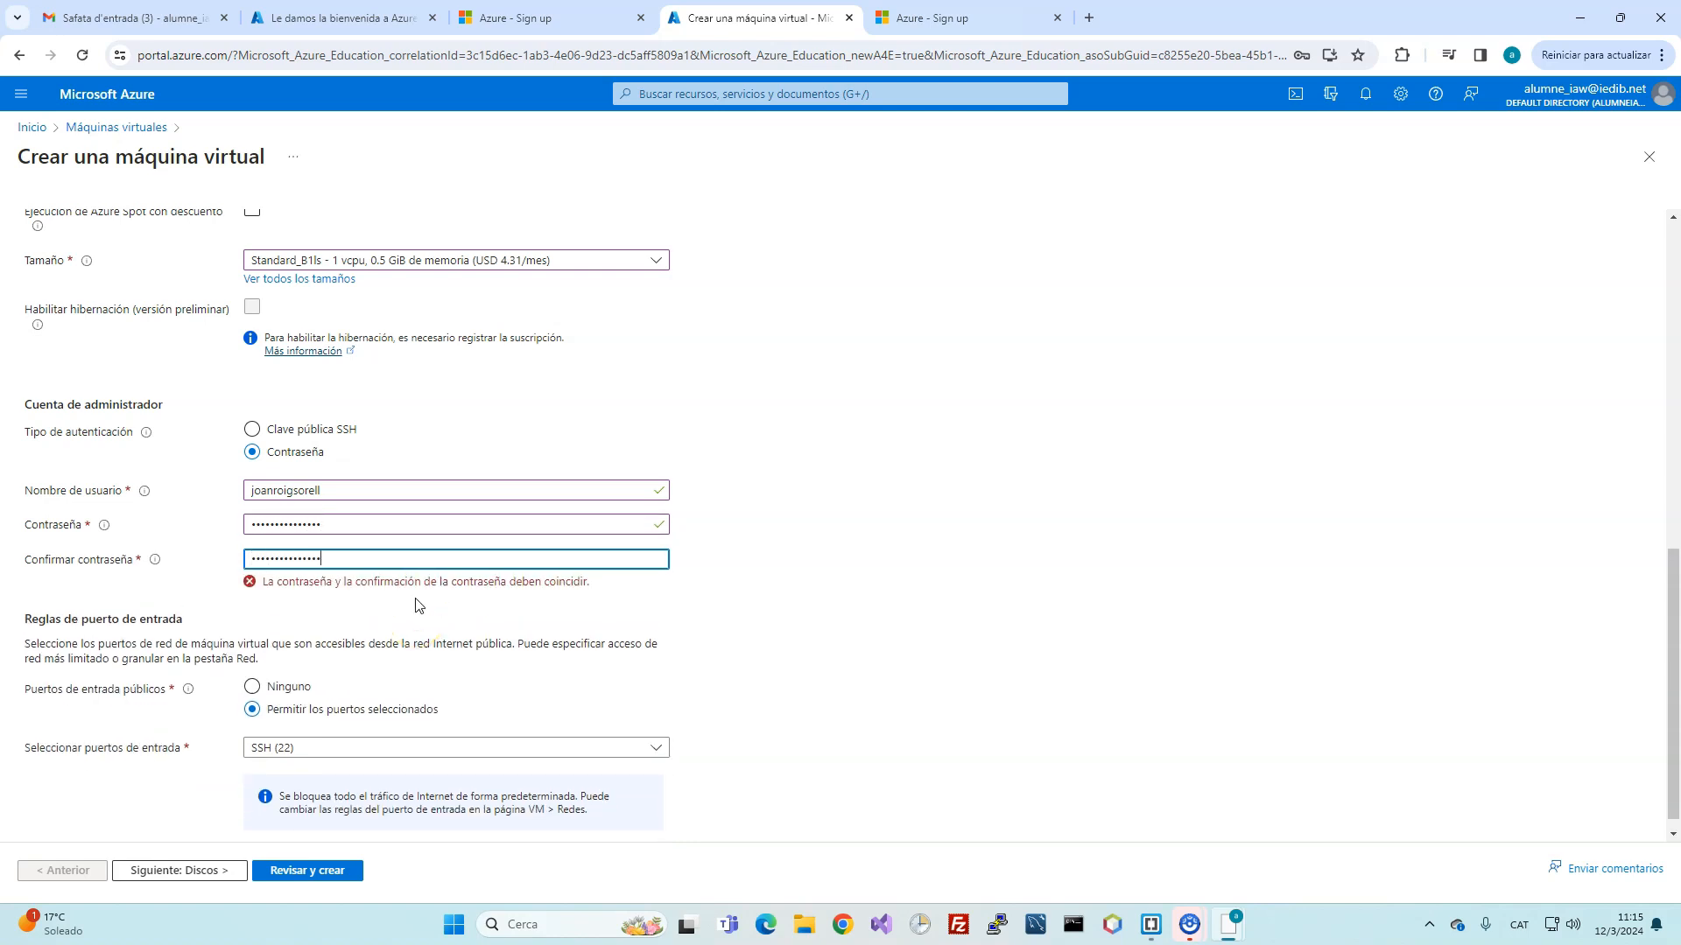
# Step: Allow inbound HTTP (80) and HTTPS (443) in addition to SSH (22)
pyautogui.click(354, 717)
pyautogui.click(260, 782)
pyautogui.click(259, 755)
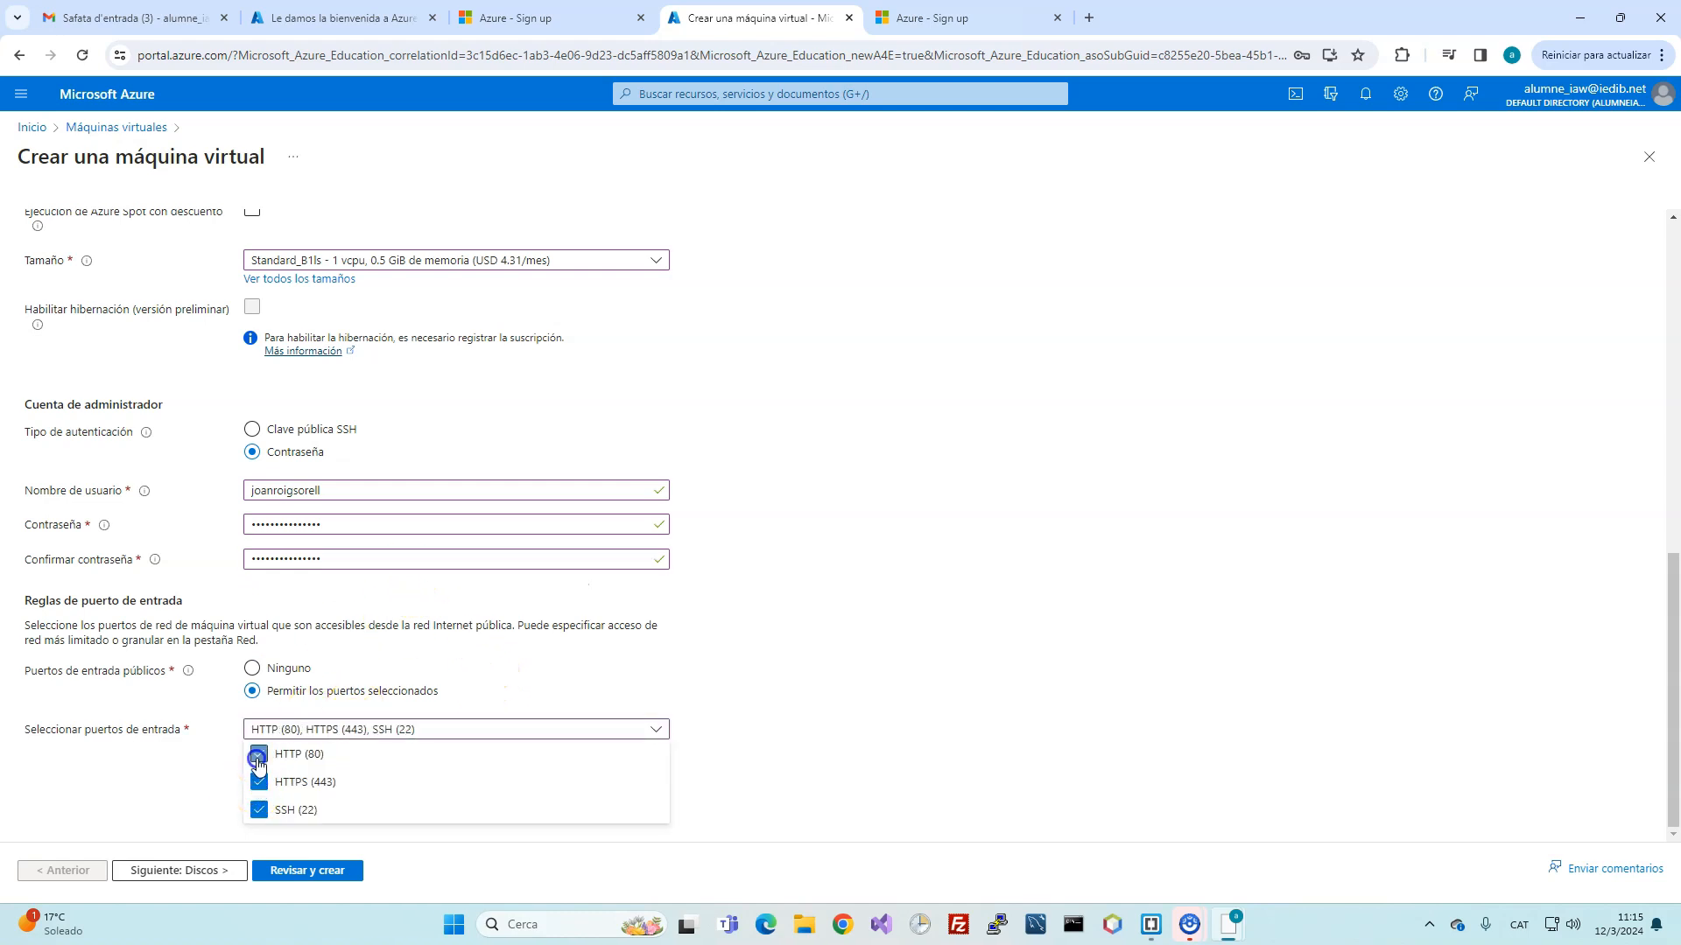
pyautogui.click(934, 758)
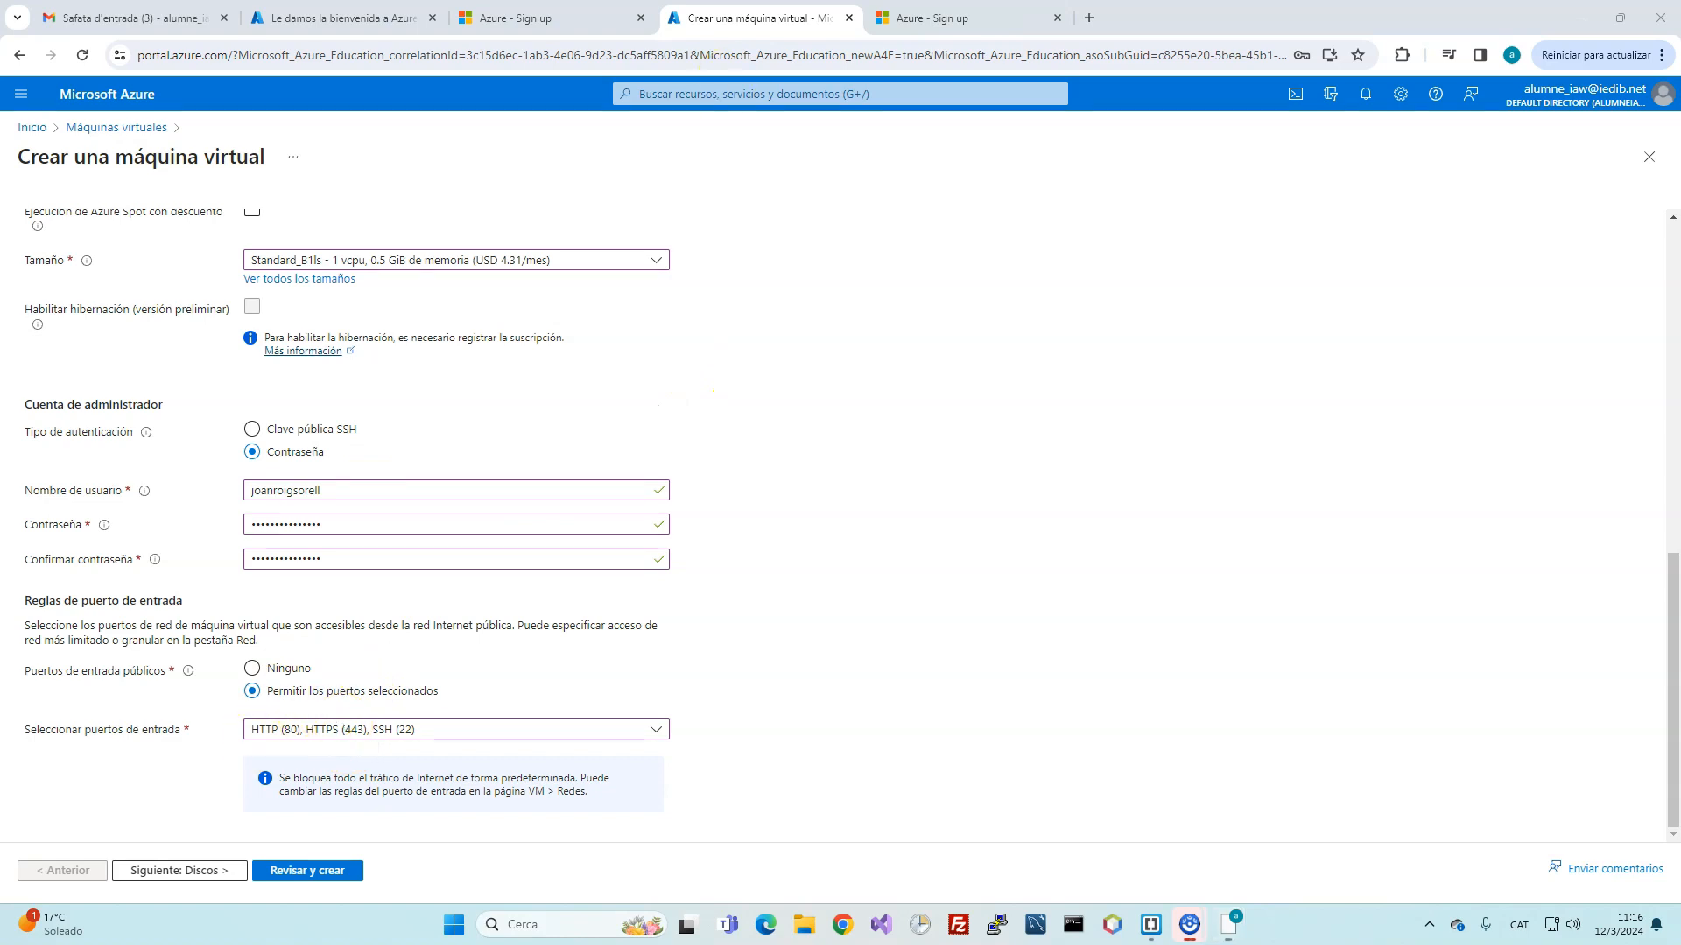
# Step: Highlight the ports, password choice and USD 4.31/month price, then go to review
pyautogui.moveTo(282, 745)
pyautogui.mouseDown()
pyautogui.moveTo(437, 707)
pyautogui.moveTo(263, 709)
pyautogui.mouseUp()
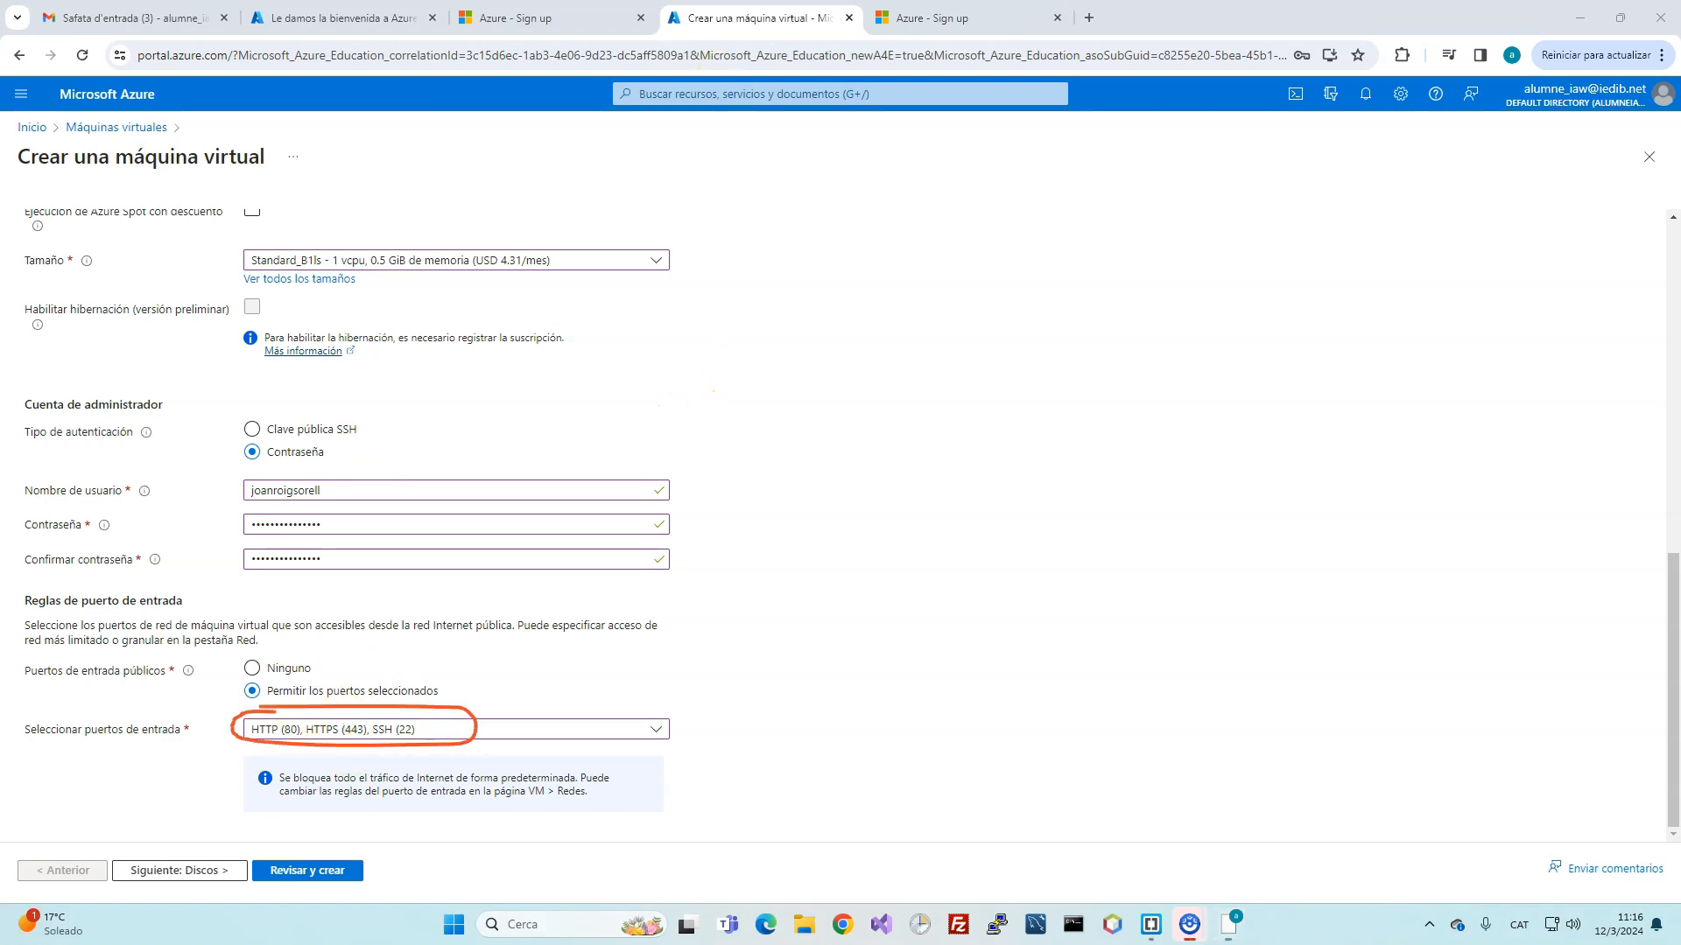
pyautogui.moveTo(232, 445); pyautogui.dragTo(315, 438)
pyautogui.moveTo(499, 235); pyautogui.dragTo(549, 278)
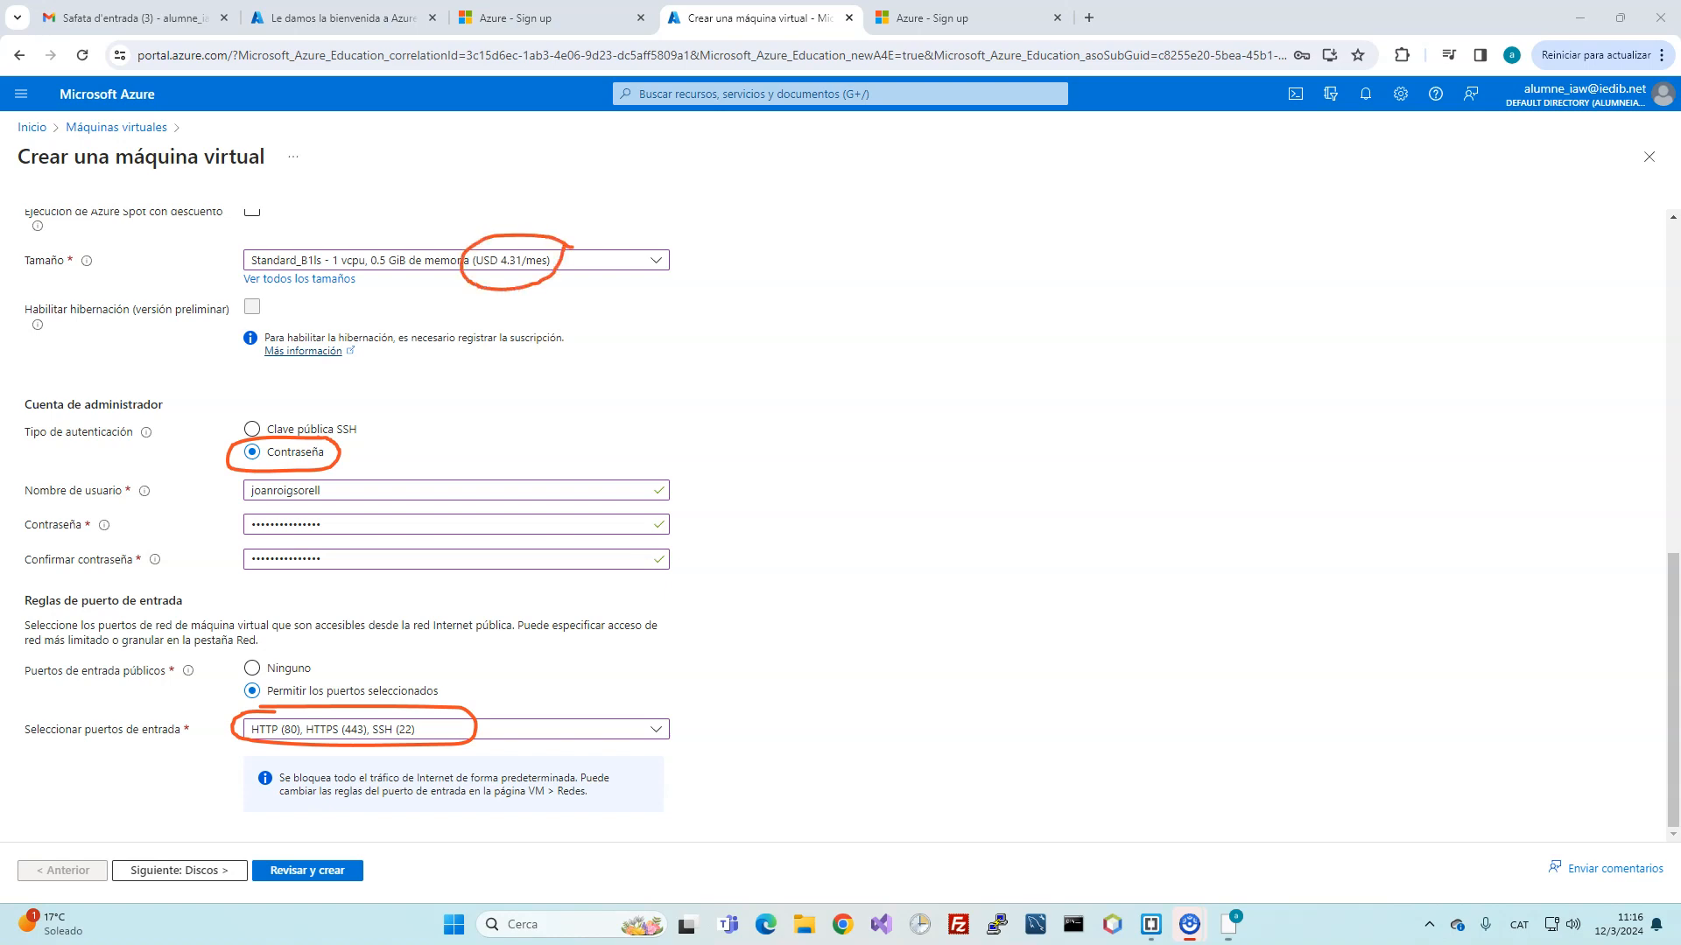
pyautogui.press('Escape')
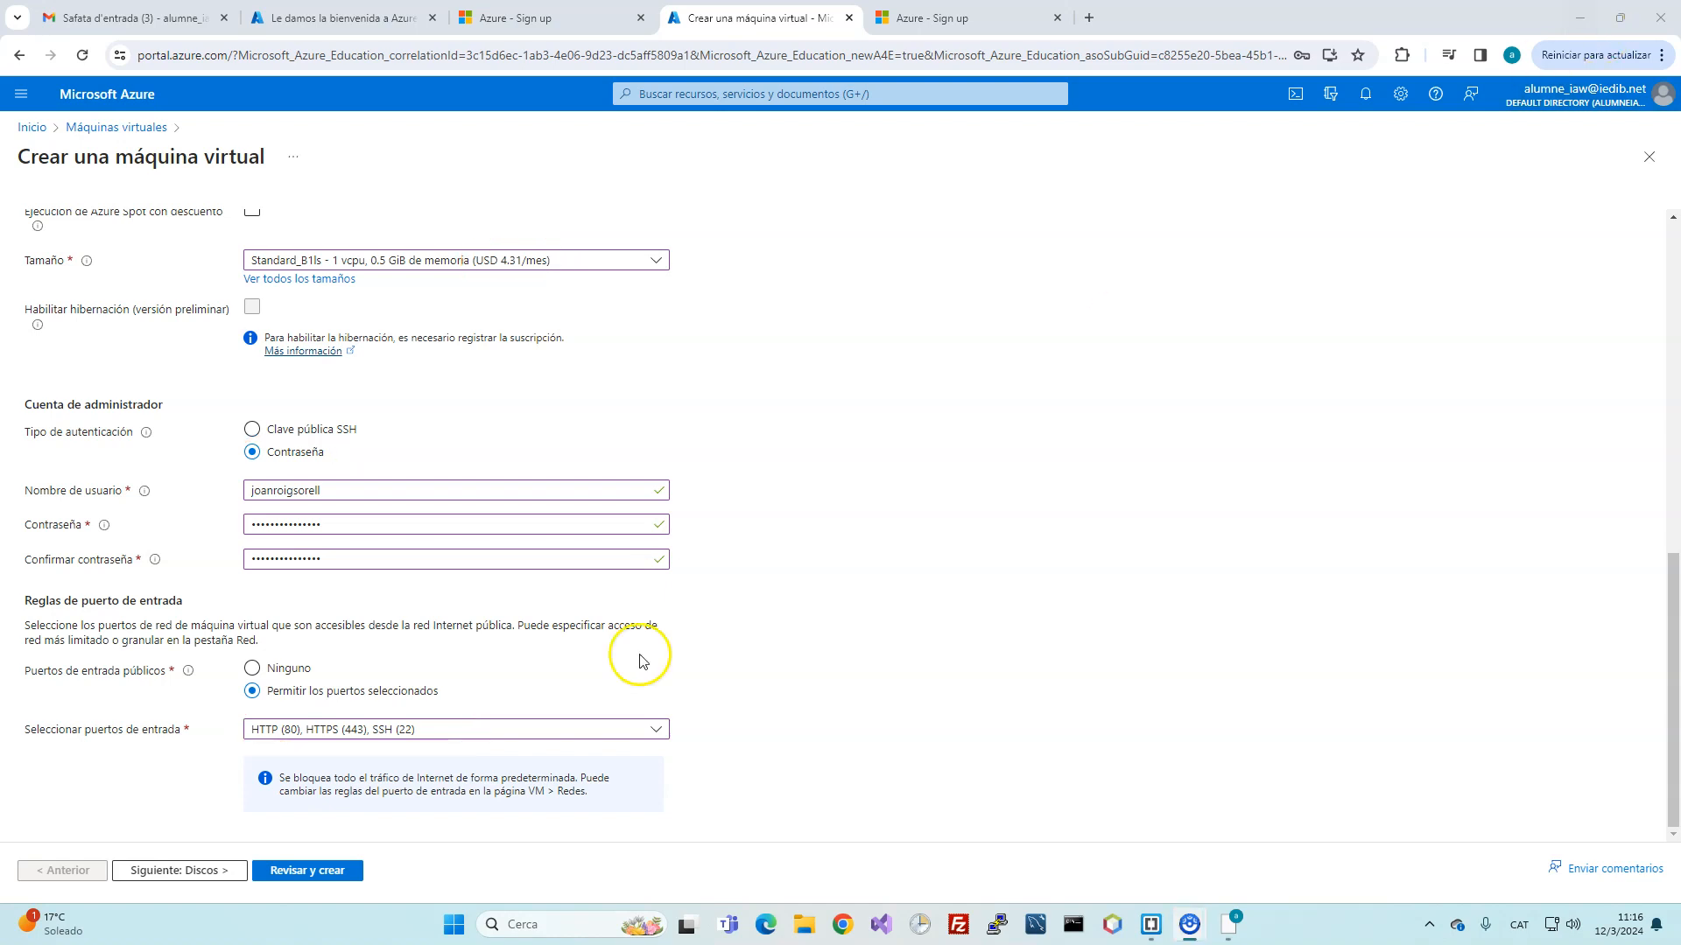
pyautogui.click(306, 870)
# Step: Save the password in Chrome and open the Redes tab's virtual network list
pyautogui.click(1248, 362)
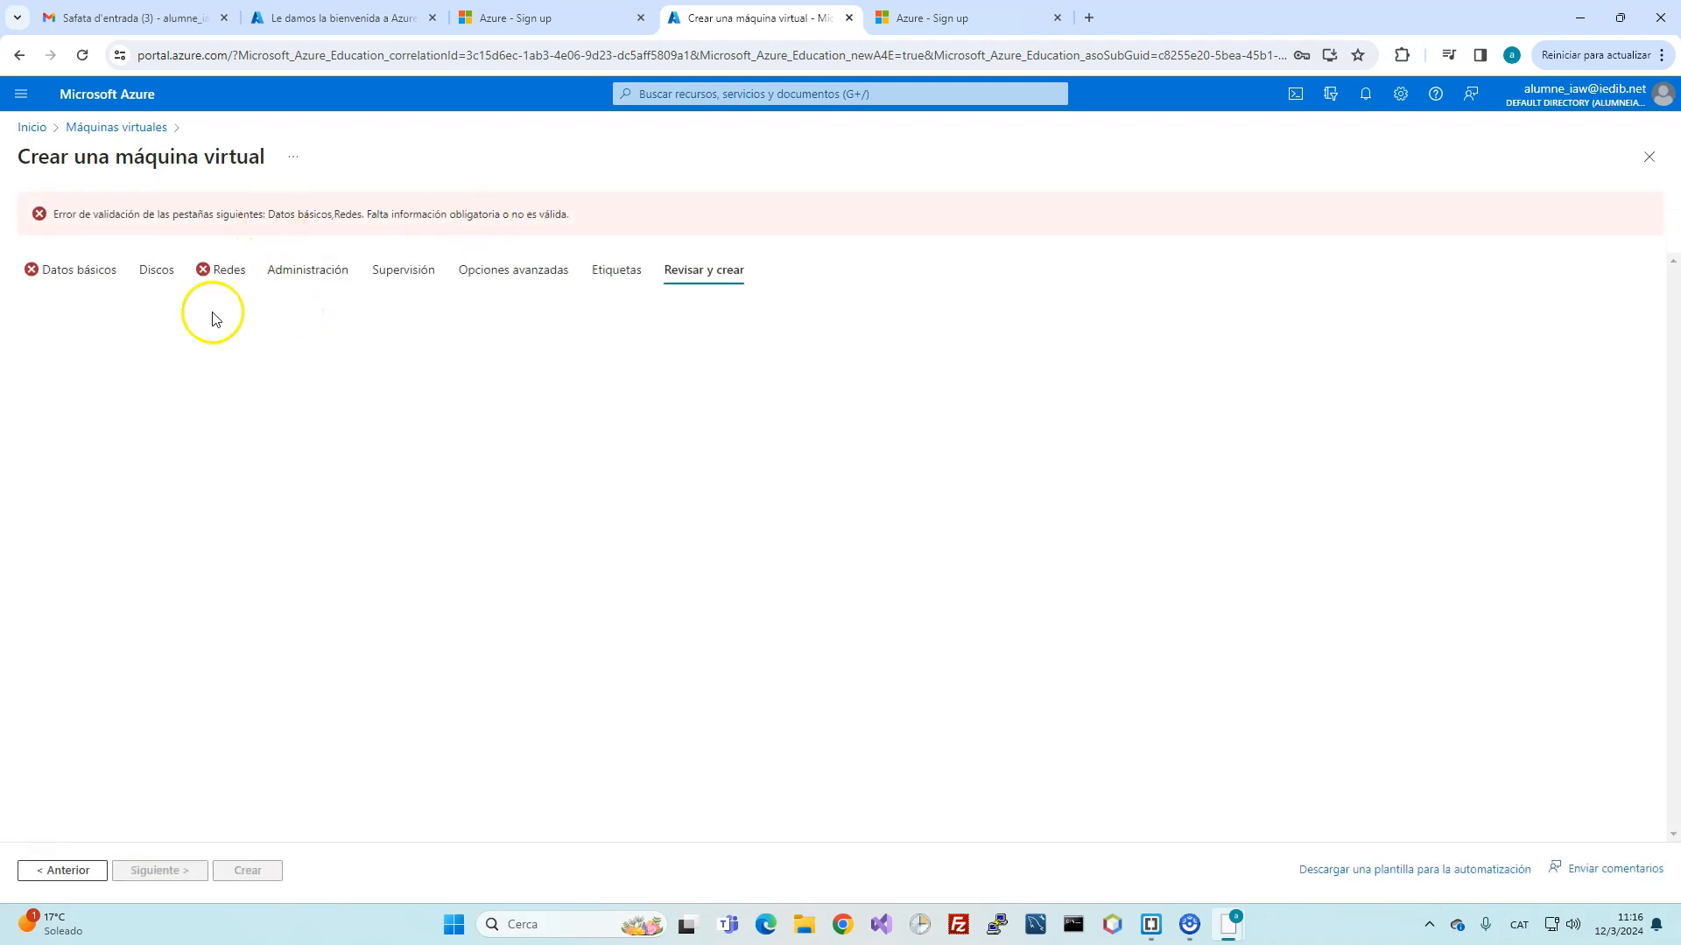
pyautogui.click(214, 277)
pyautogui.click(281, 383)
# Step: Try filtering the virtual network list by name, then clear the filter and close it
pyautogui.click(269, 398)
pyautogui.write('red_joan')
pyautogui.hotkey('ctrl', 'a')
pyautogui.press('BackSpace')
pyautogui.click(570, 298)
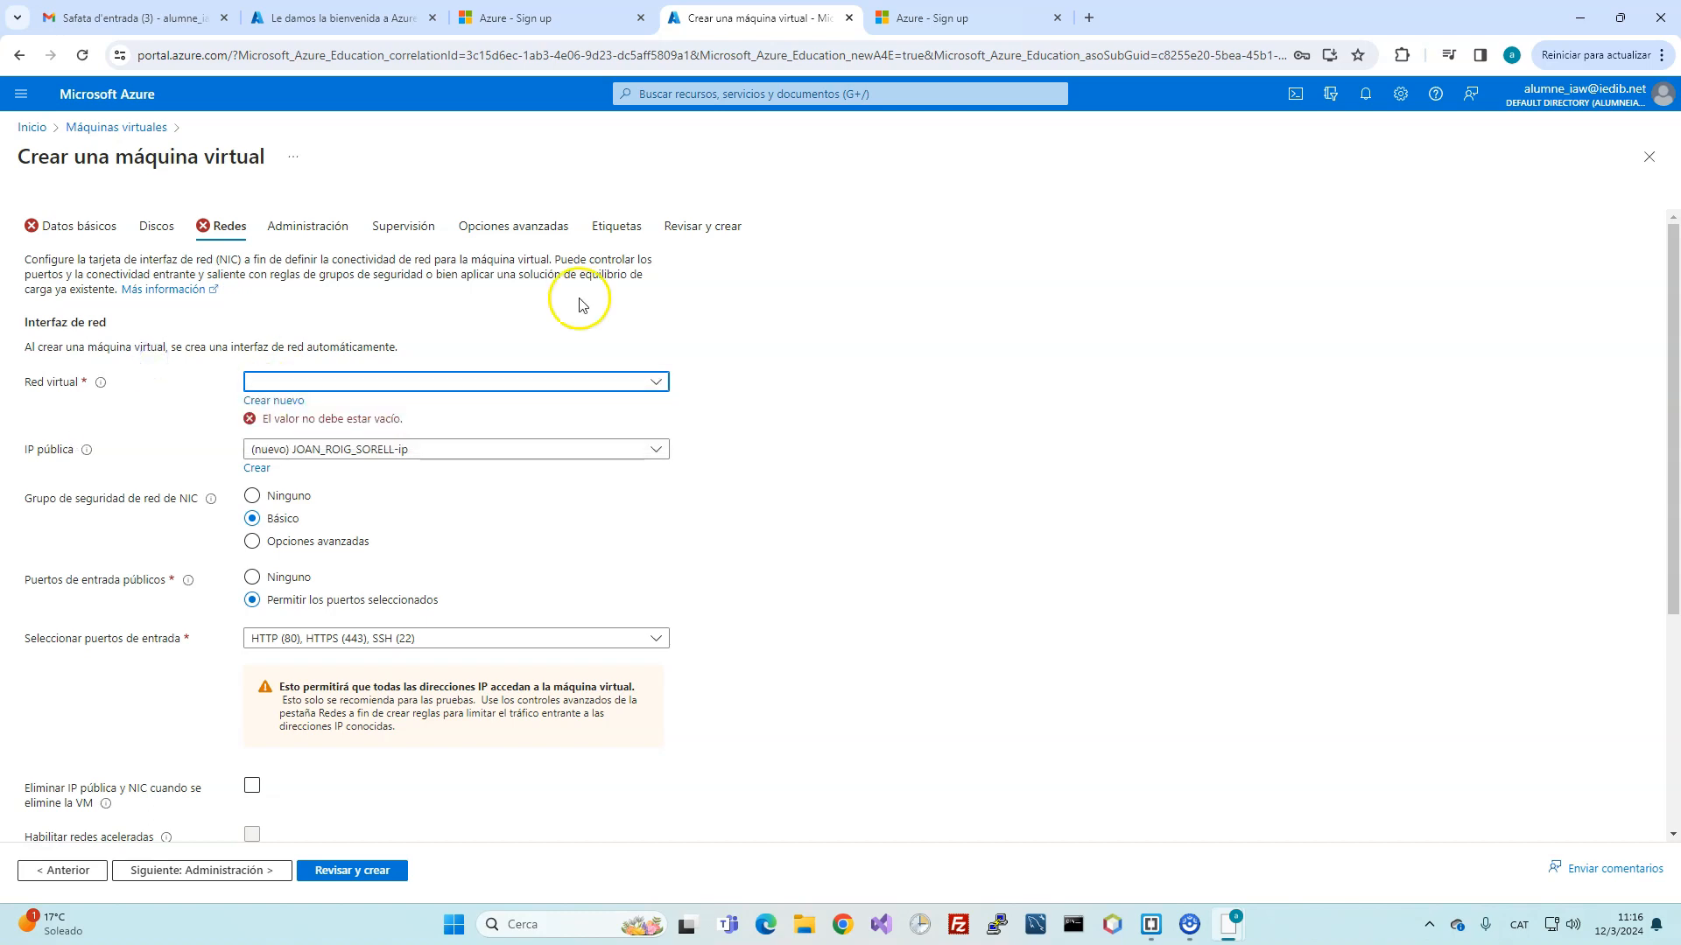
pyautogui.scroll(-2, 142, 469)
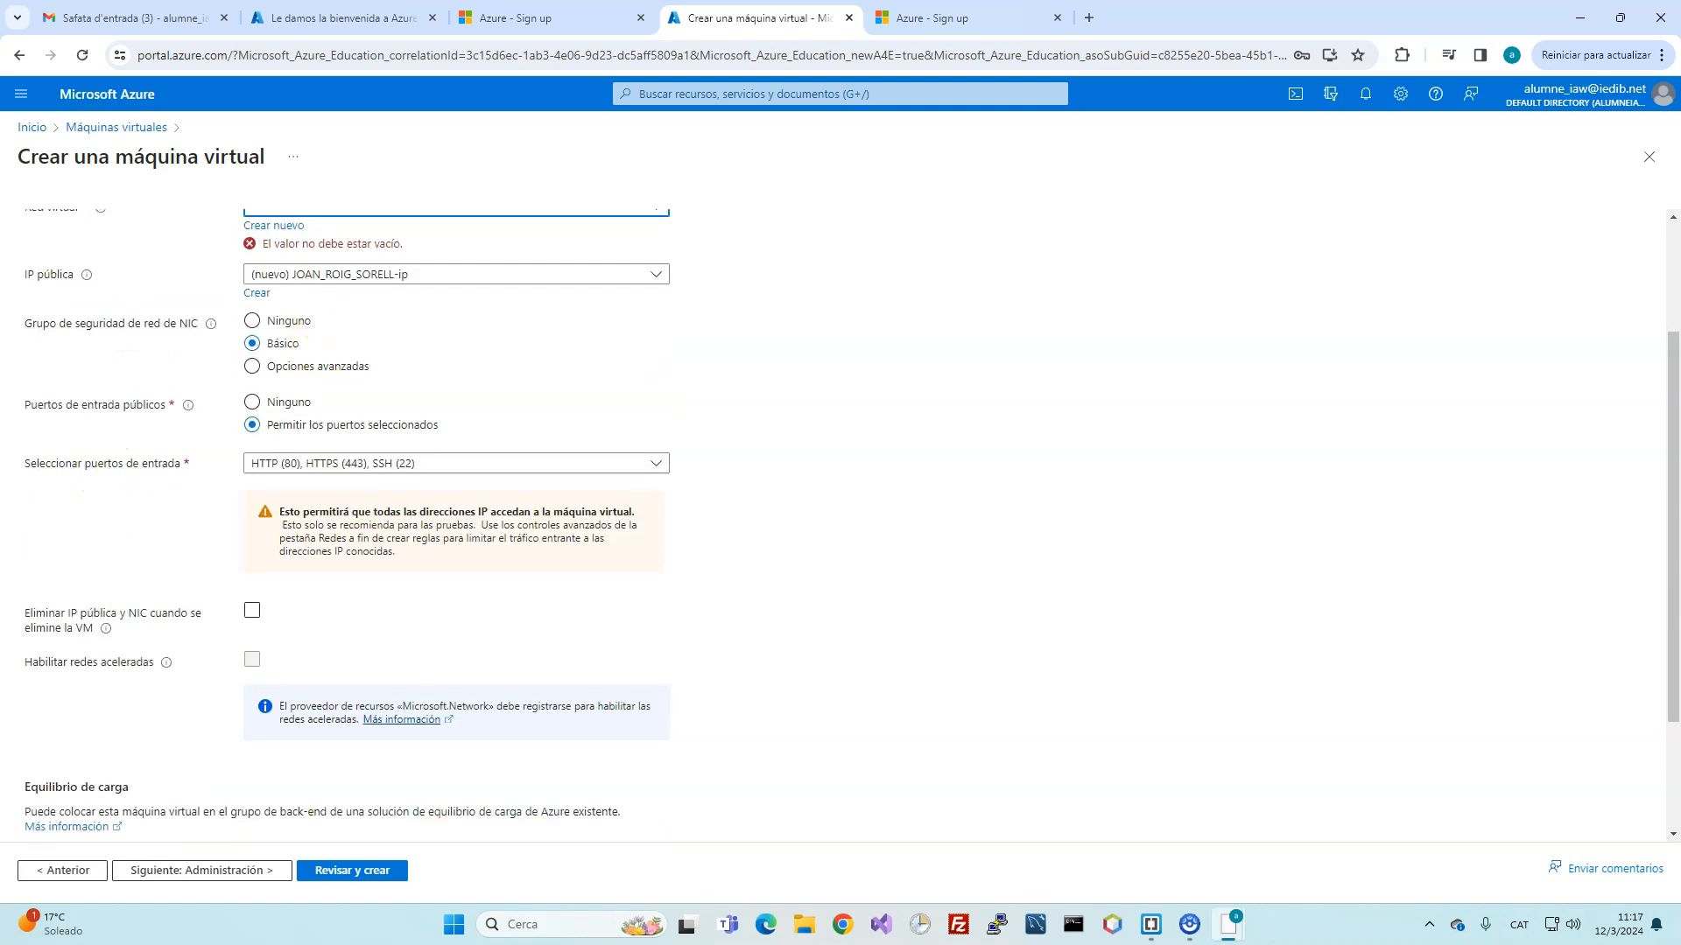
pyautogui.scroll(2, 446, 536)
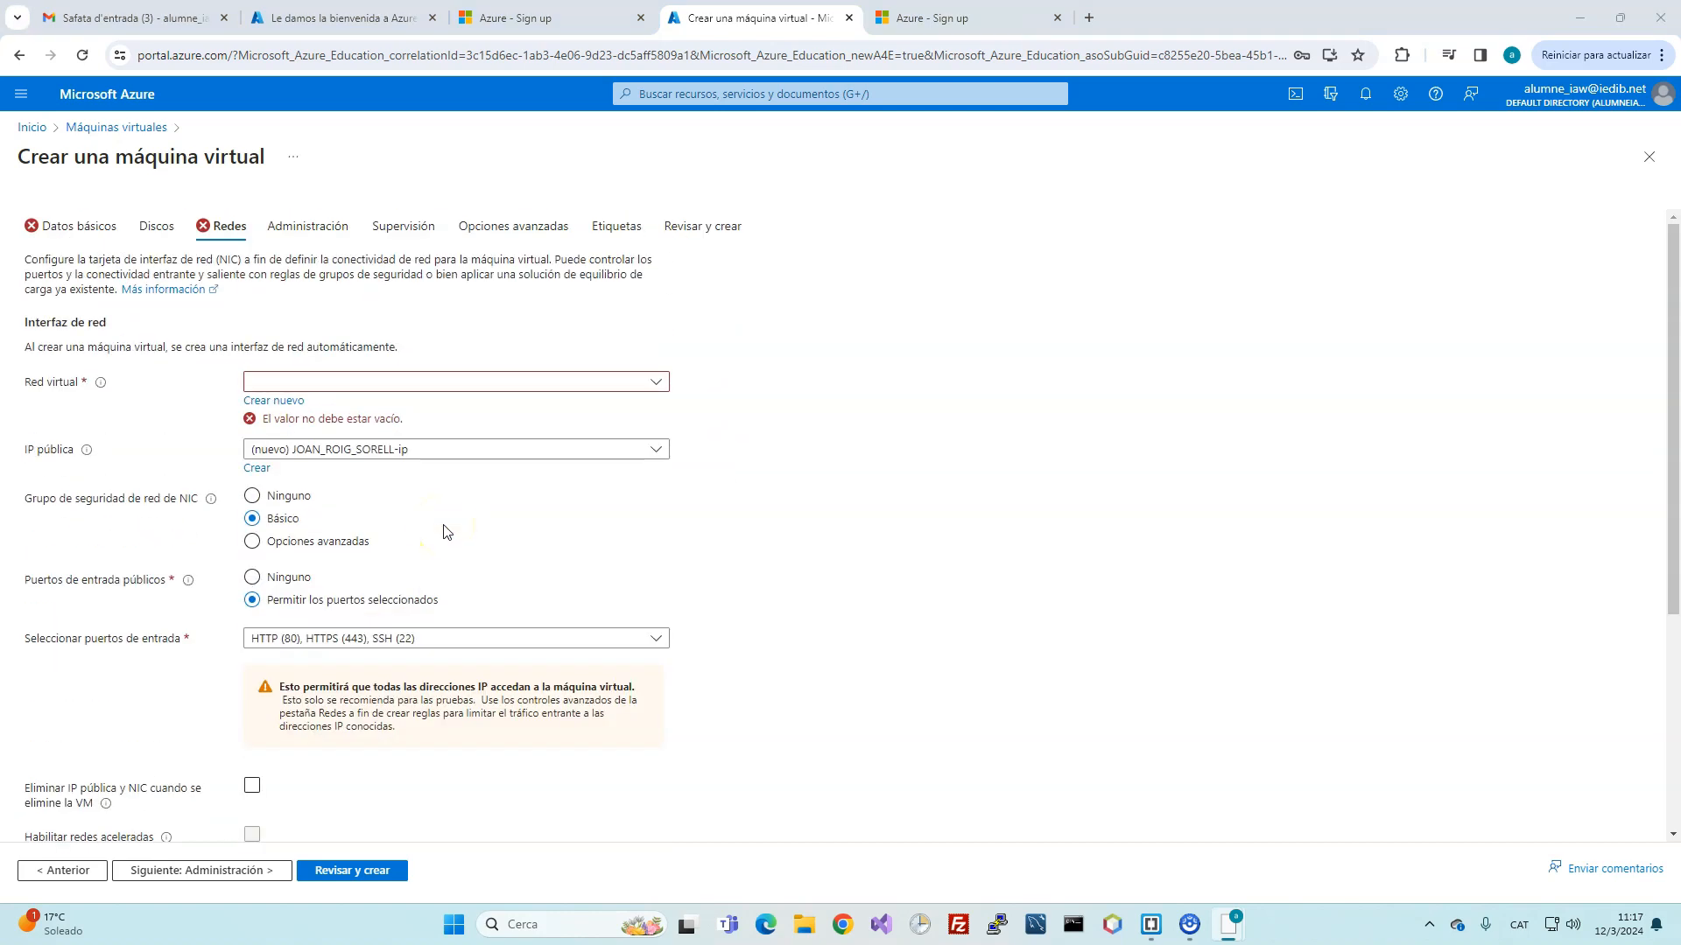
# Step: Back in Datos básicos, replace the VM name with a short name without underscores
pyautogui.click(656, 381)
pyautogui.click(656, 382)
pyautogui.click(95, 226)
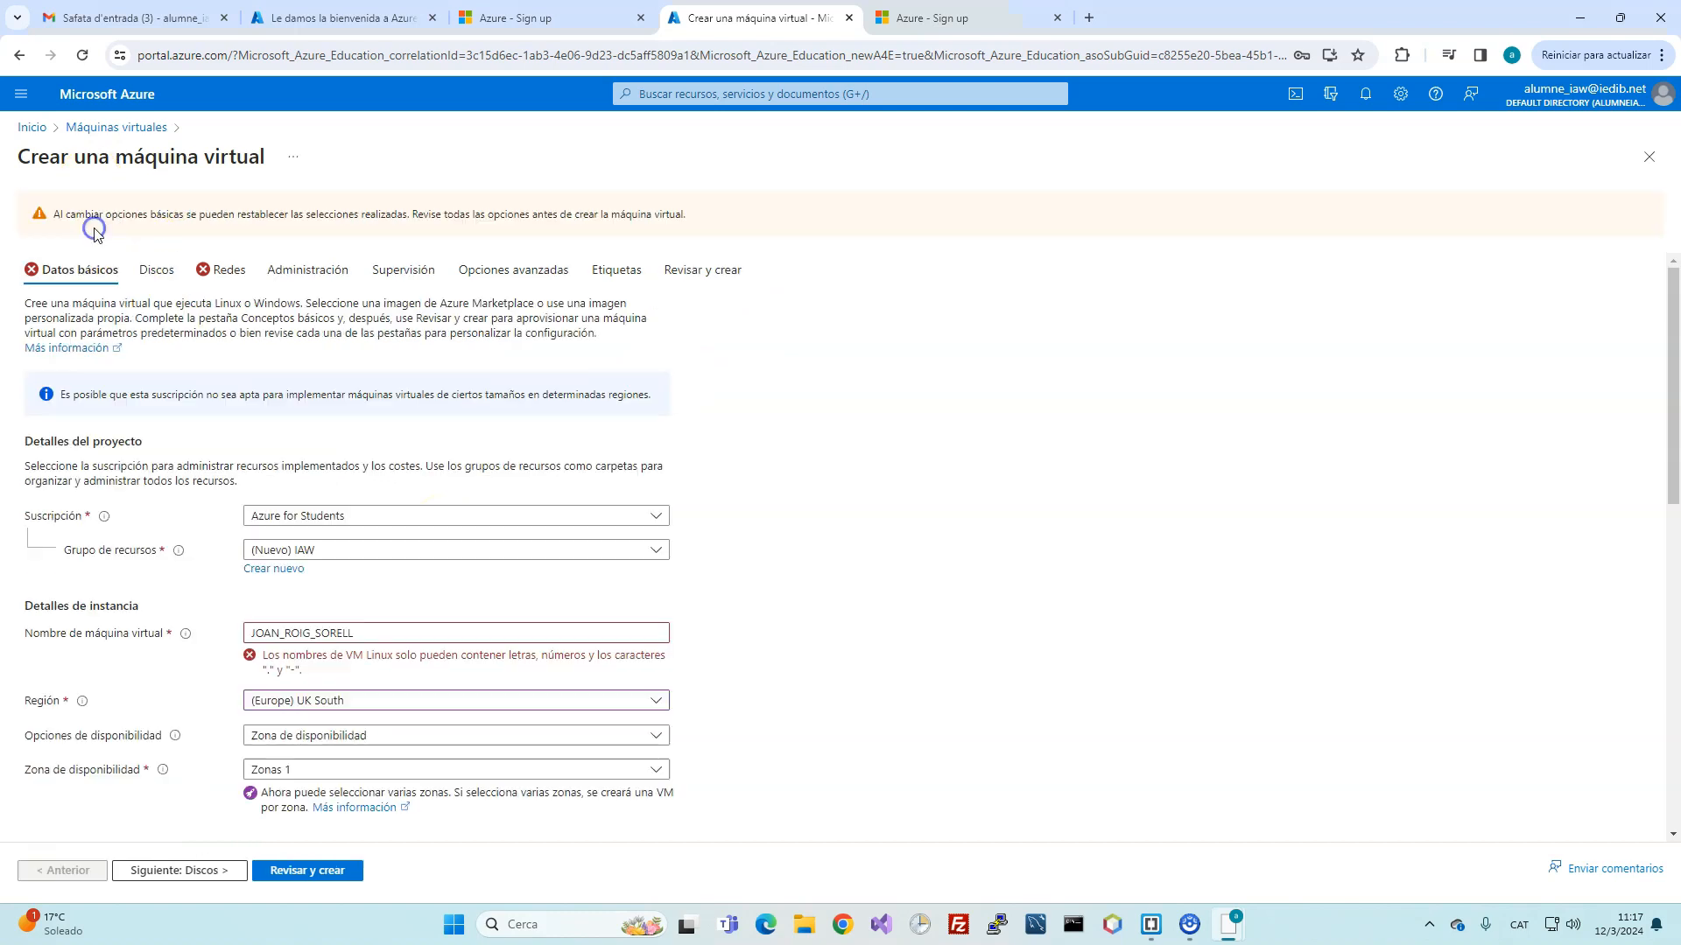
pyautogui.click(255, 633)
pyautogui.moveTo(364, 634); pyautogui.dragTo(60, 623)
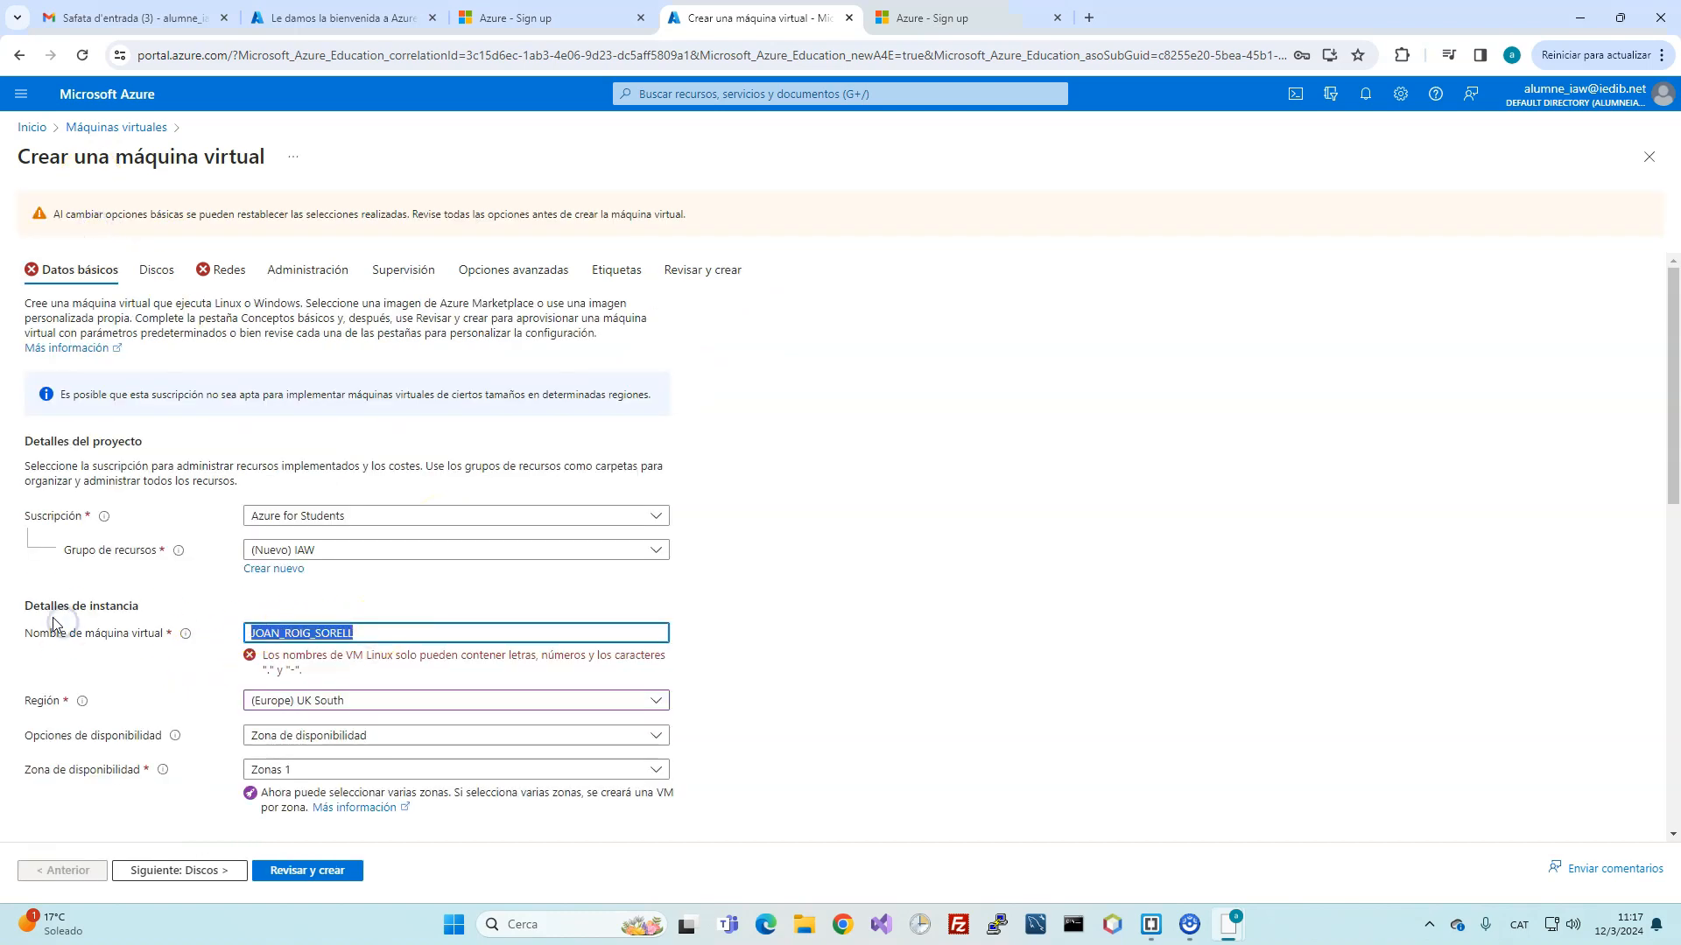
pyautogui.write('JOAN')
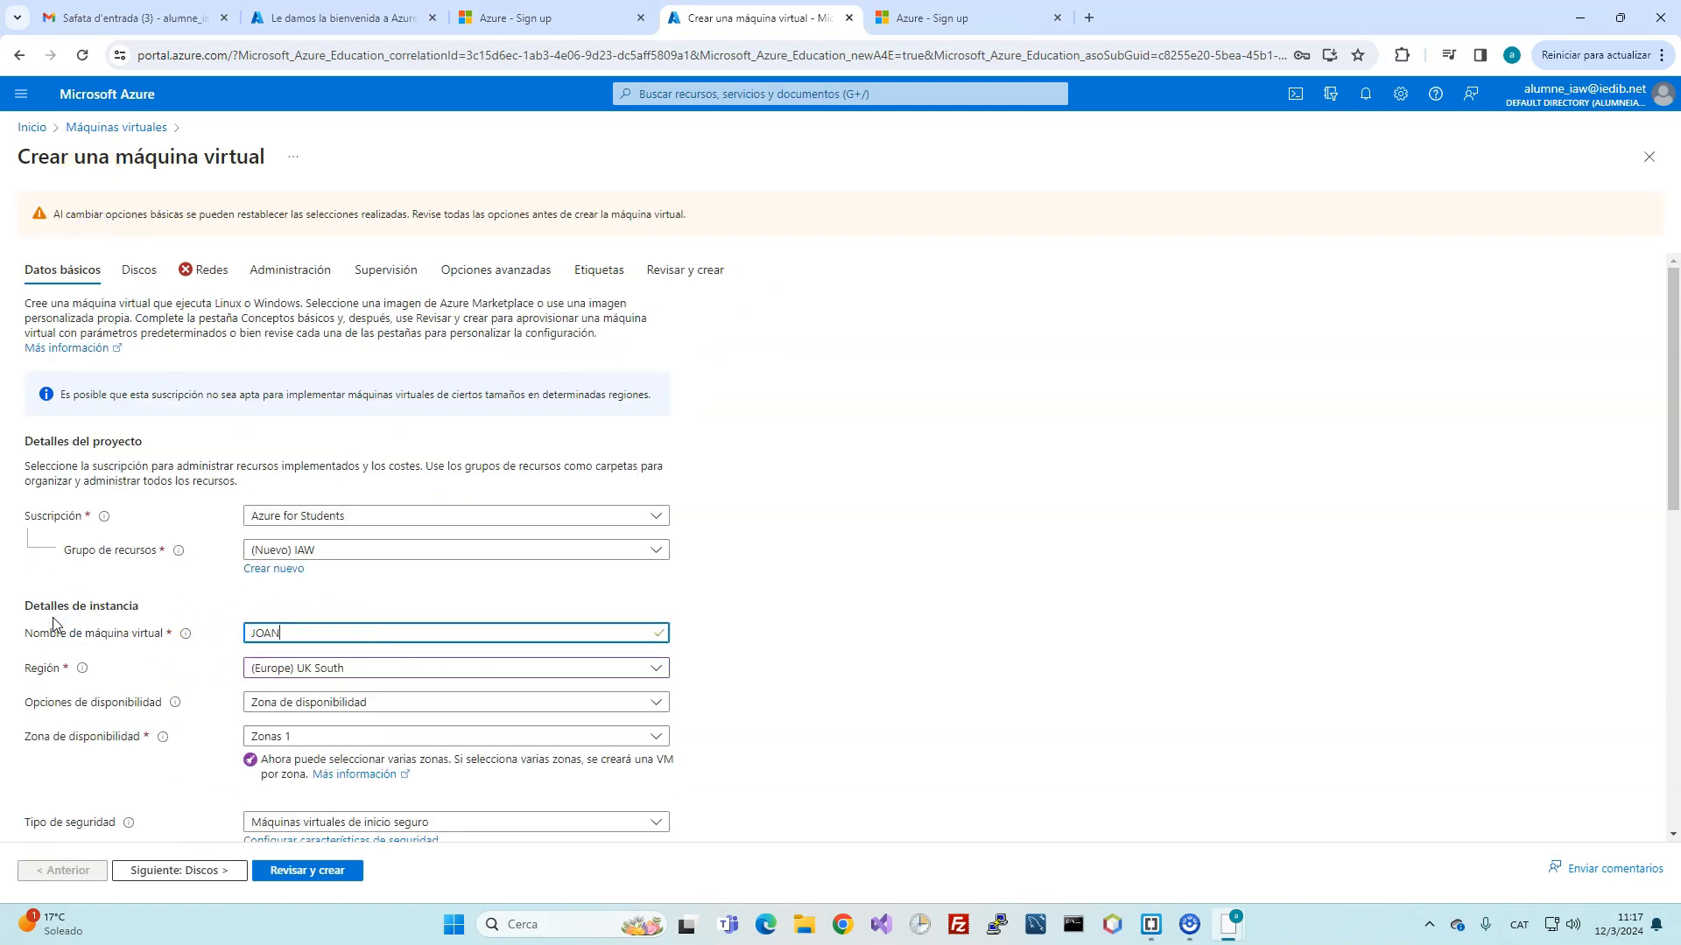
# Step: Highlight the chosen VM size and the allowed inbound ports on the form
pyautogui.scroll(-3, 551, 589)
pyautogui.scroll(-2, 552, 589)
pyautogui.scroll(2, 315, 840)
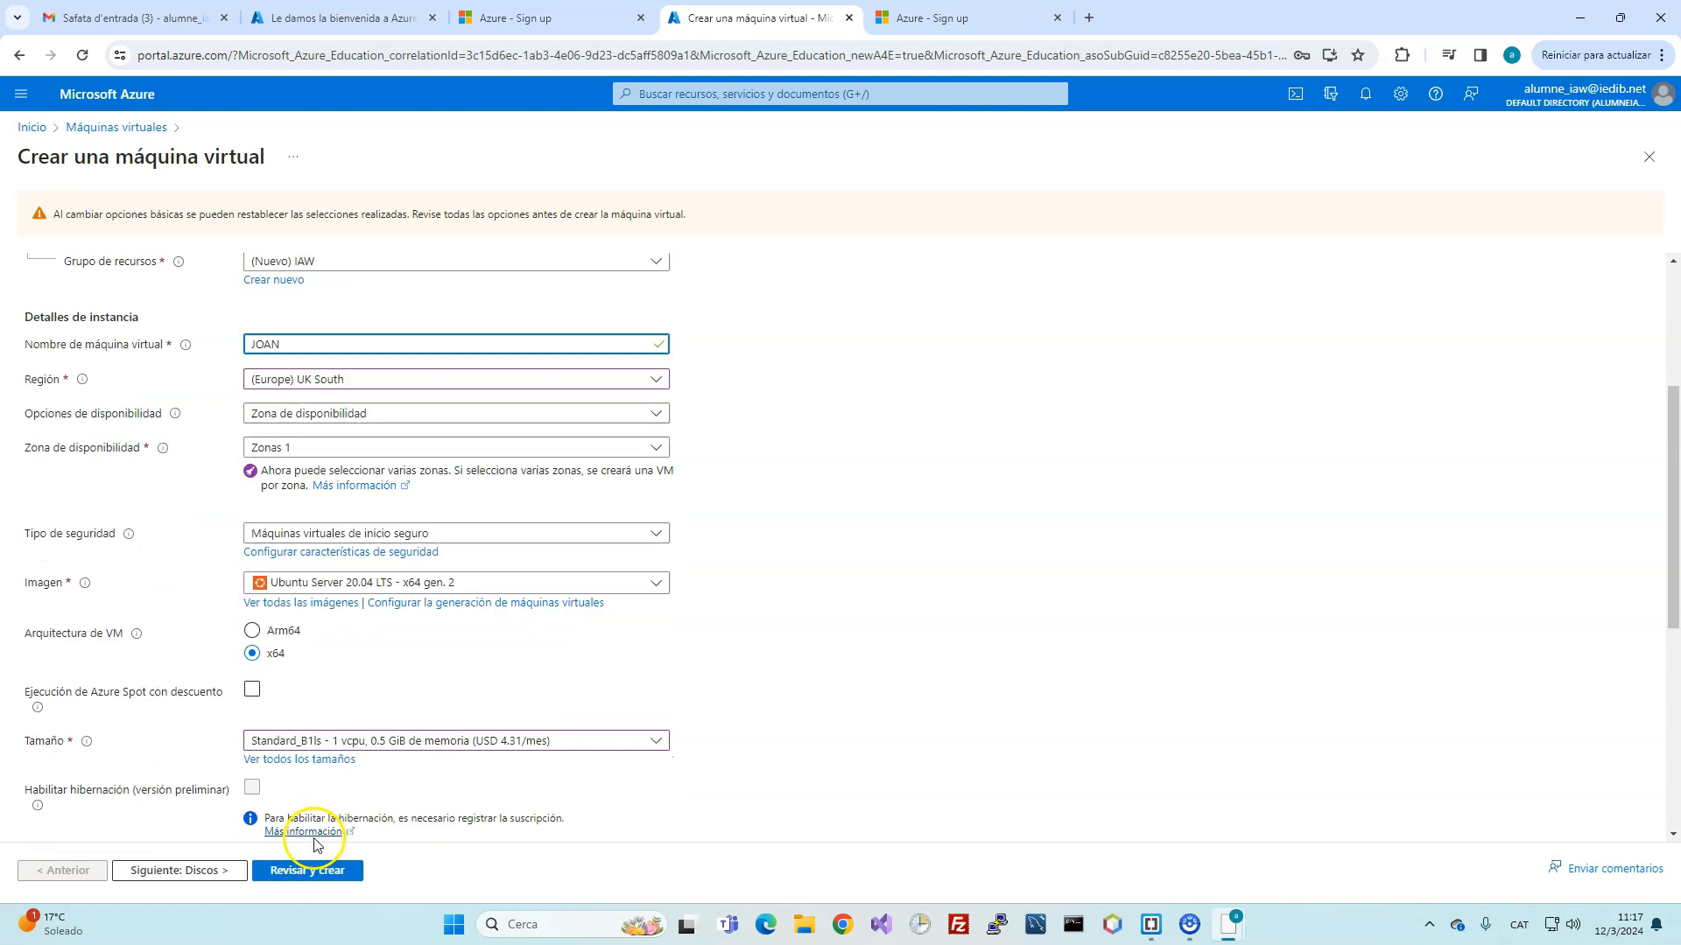
pyautogui.scroll(1, 317, 845)
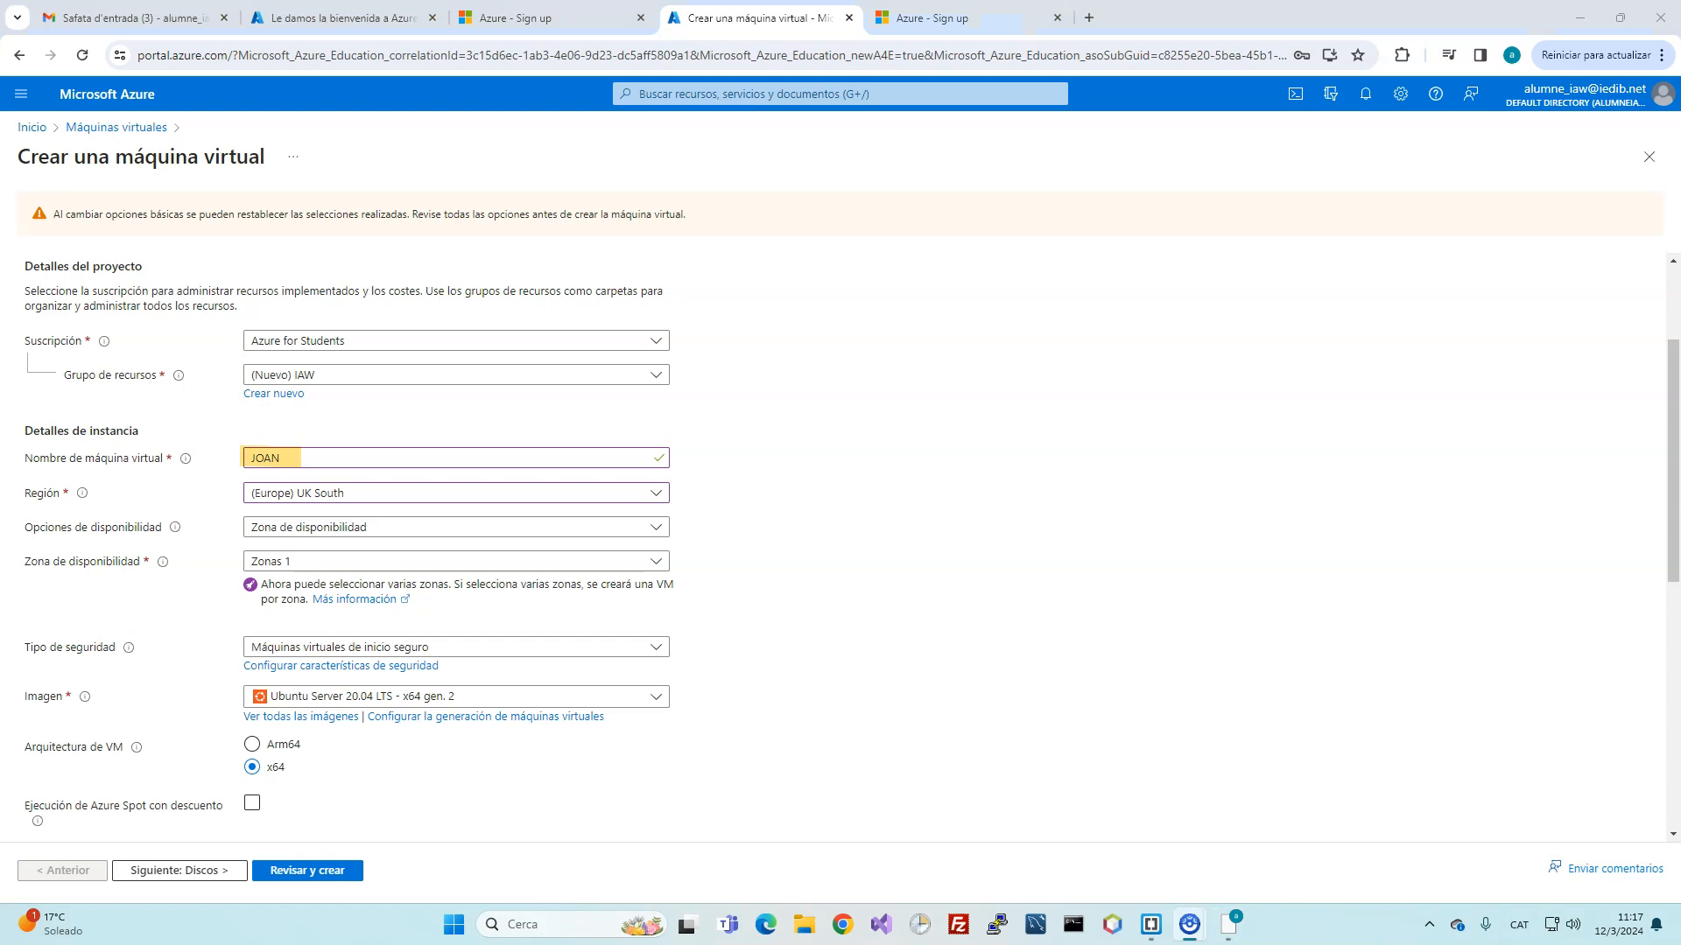
pyautogui.scroll(-5, 394, 692)
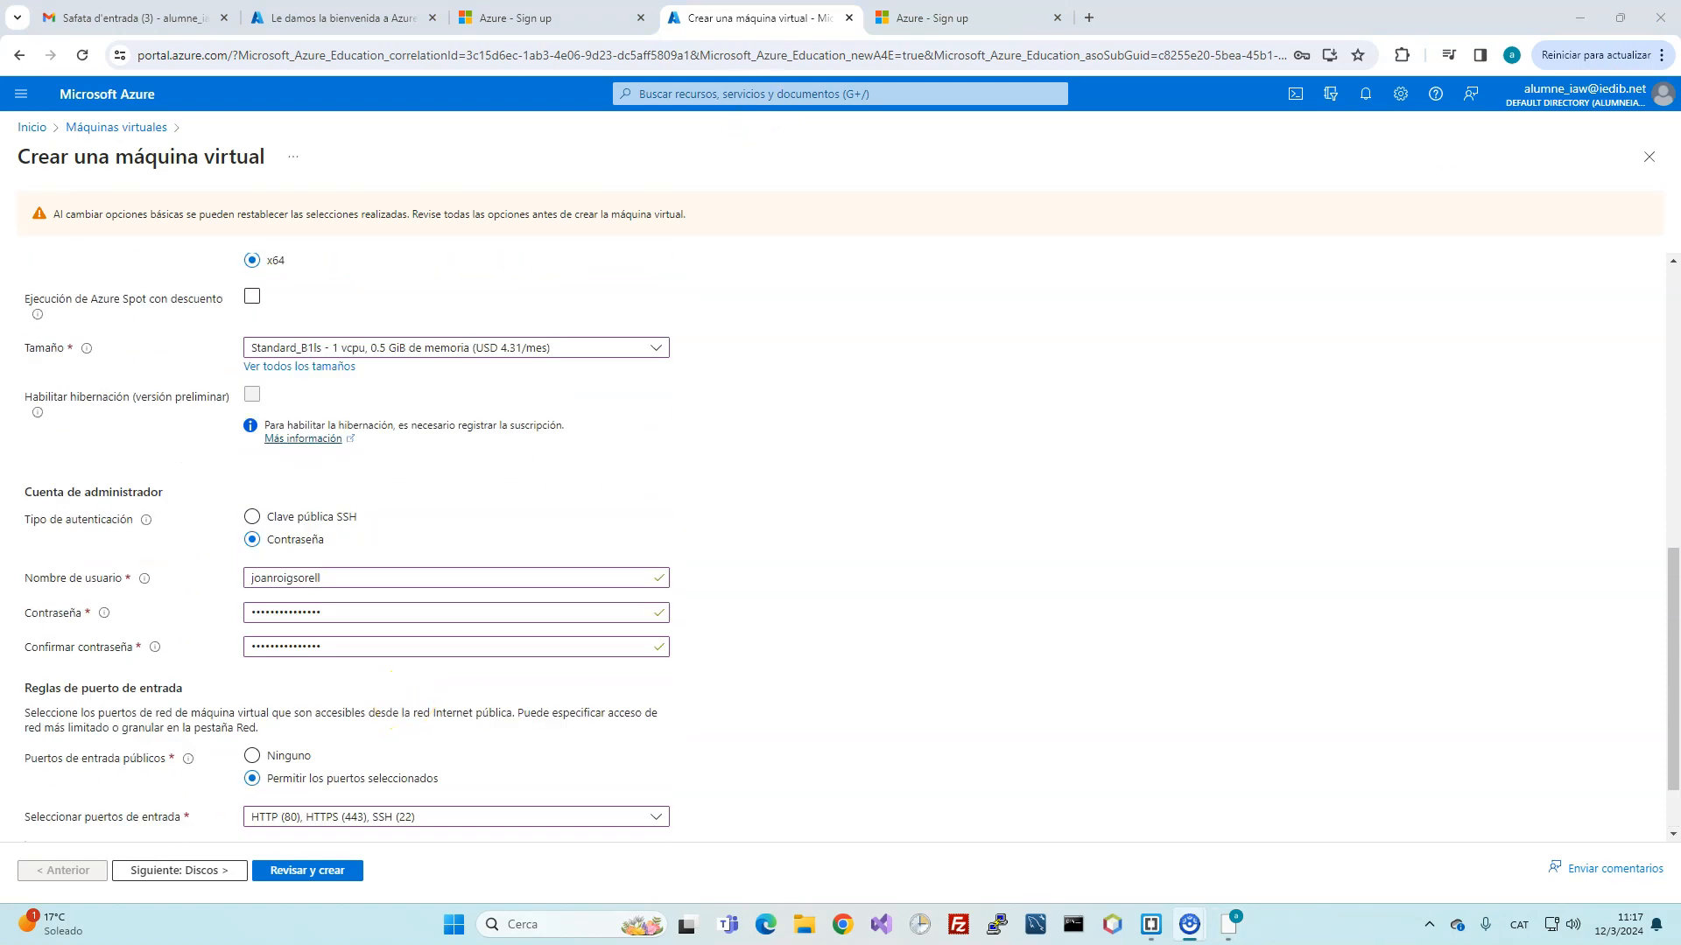
pyautogui.moveTo(231, 350); pyautogui.dragTo(572, 348)
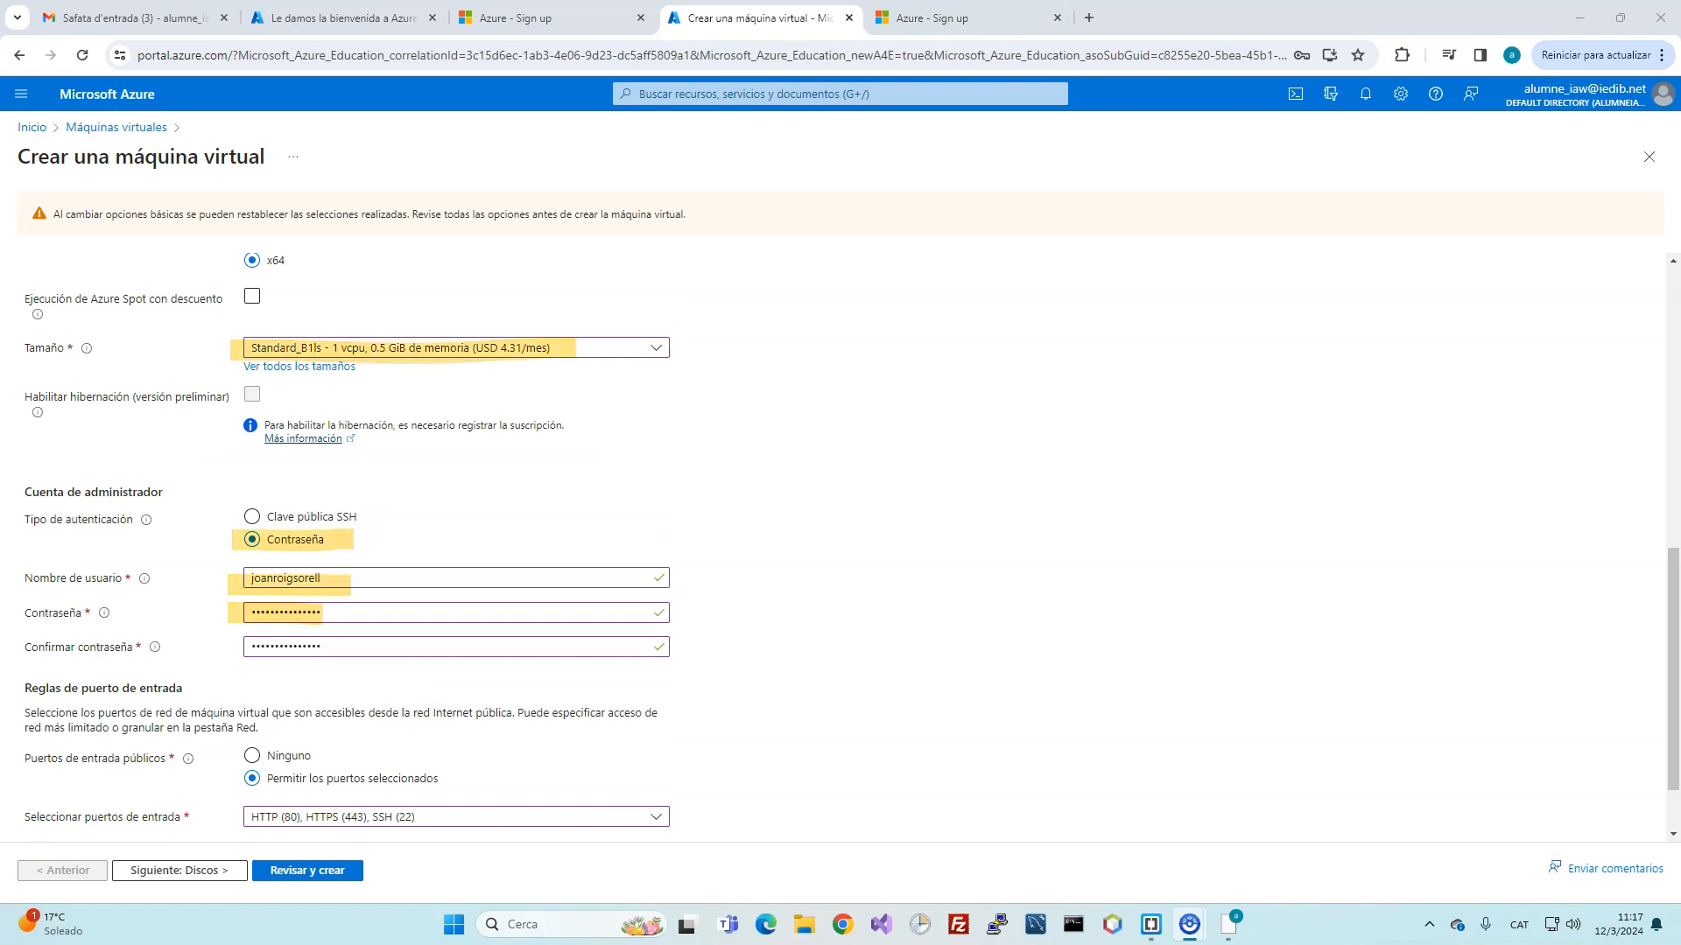
pyautogui.moveTo(236, 779); pyautogui.dragTo(449, 780)
pyautogui.moveTo(235, 821); pyautogui.dragTo(431, 820)
pyautogui.press('Escape')
# Step: Rerun review, save the password in Chrome, and return to the Redes tab
pyautogui.click(349, 869)
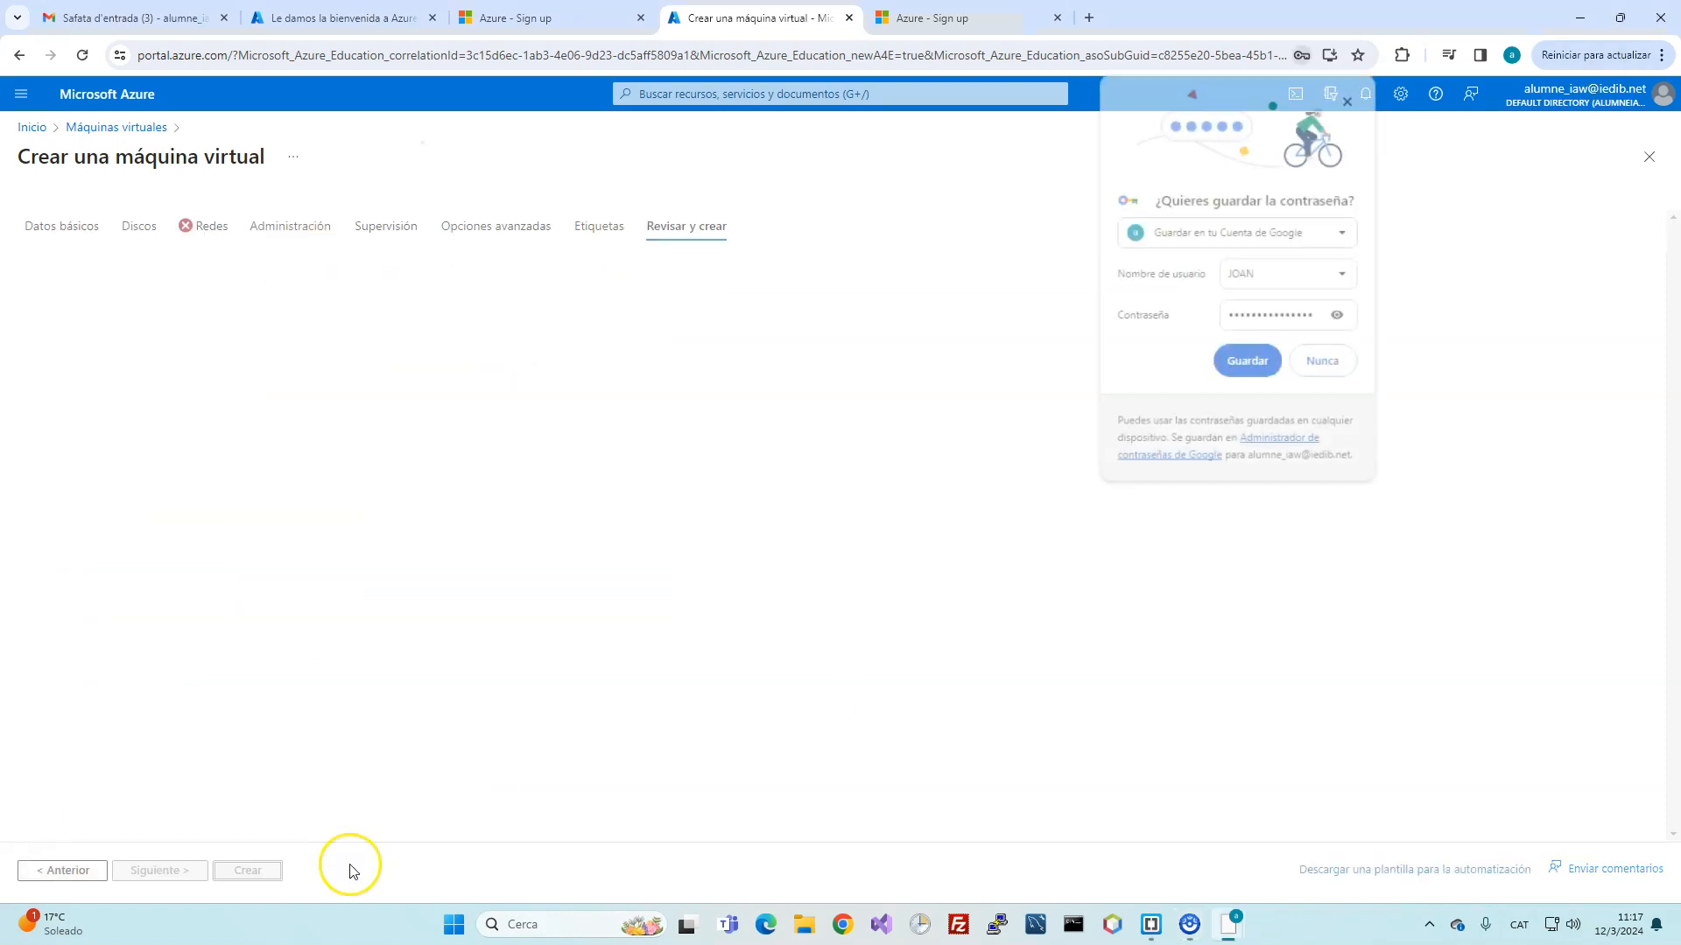
pyautogui.click(1250, 364)
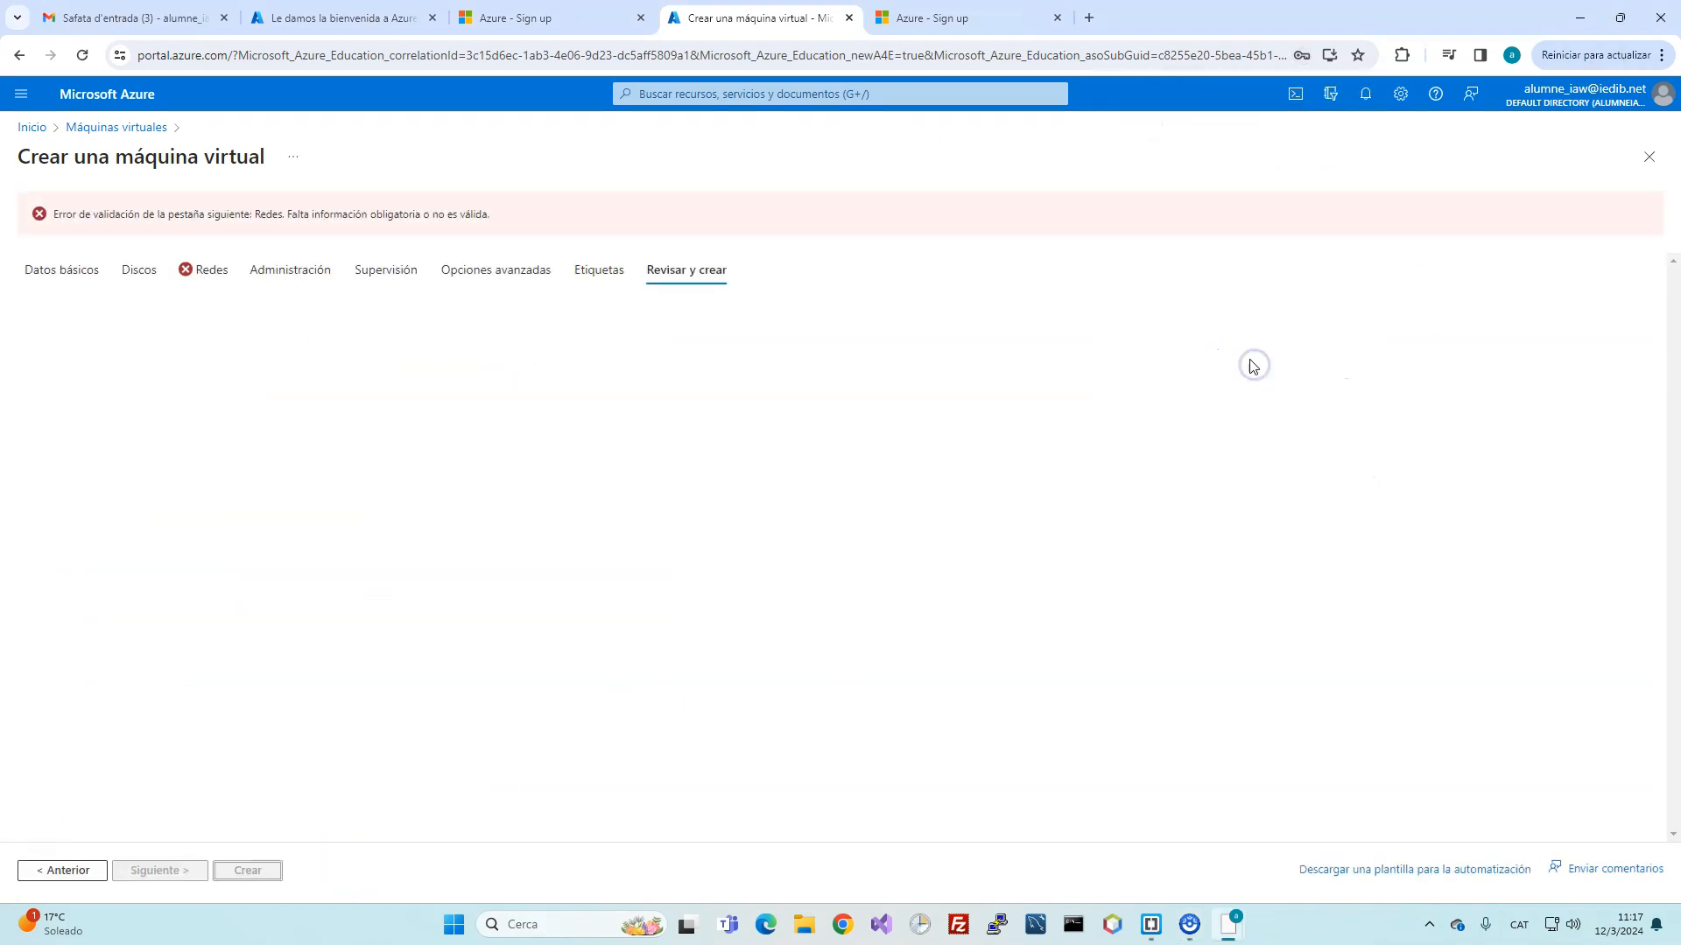
pyautogui.click(203, 270)
pyautogui.click(398, 382)
pyautogui.click(425, 382)
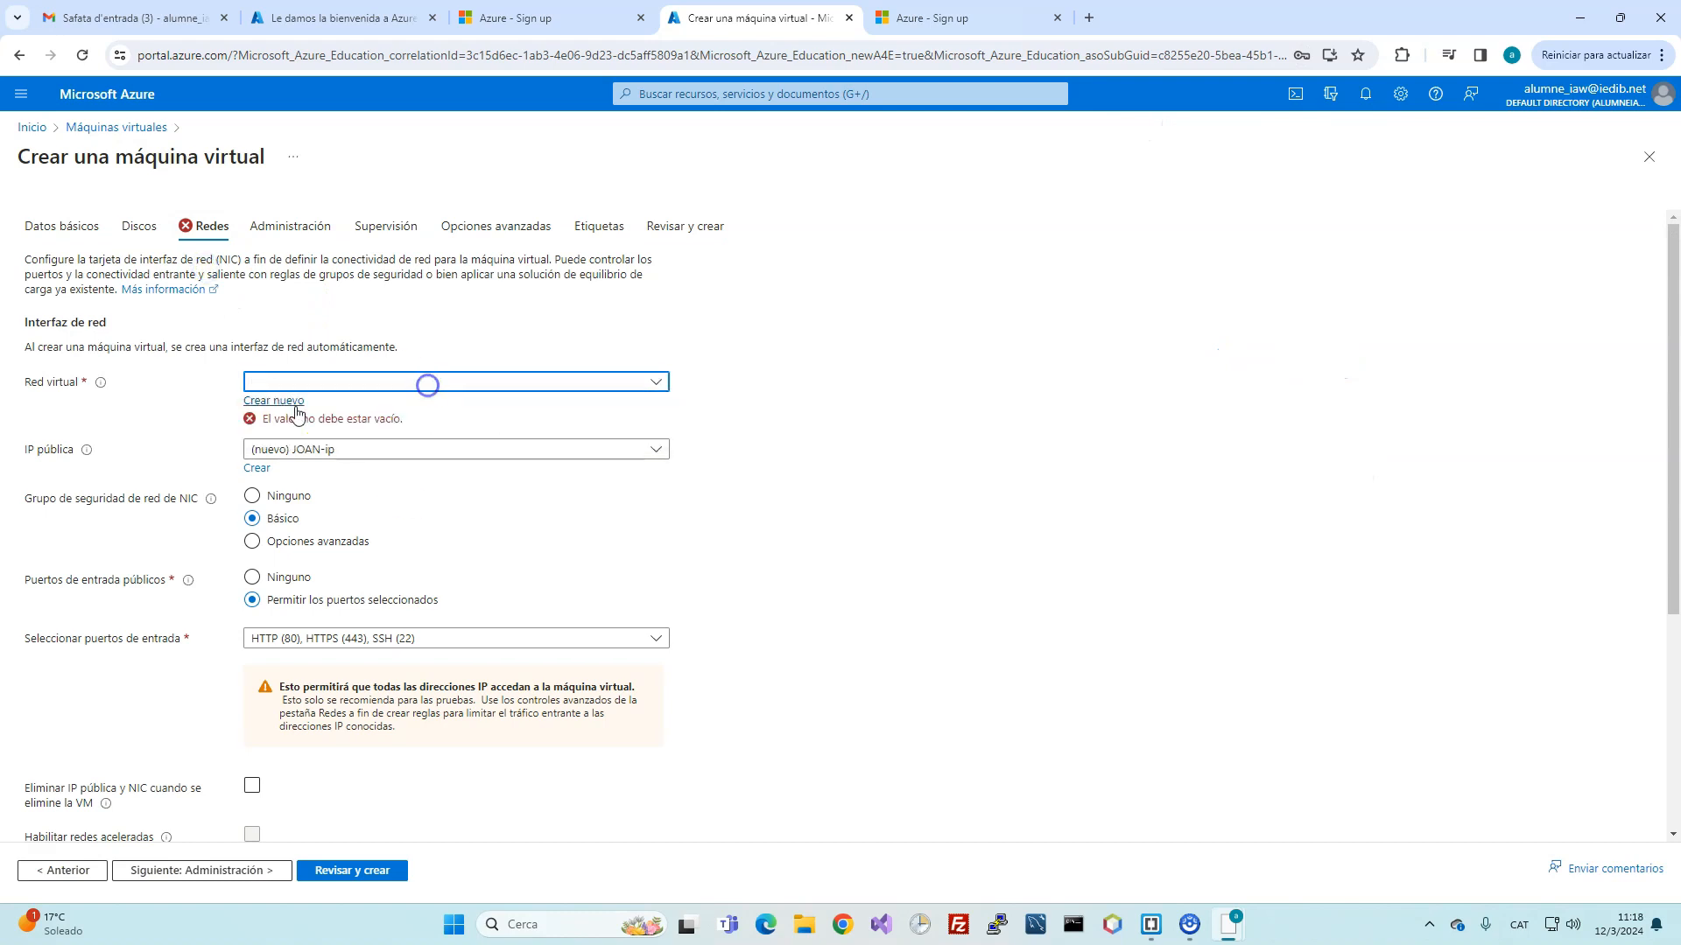
# Step: Create a new virtual network named RED with address range 10.0.0.0/16
pyautogui.click(274, 400)
pyautogui.click(1185, 255)
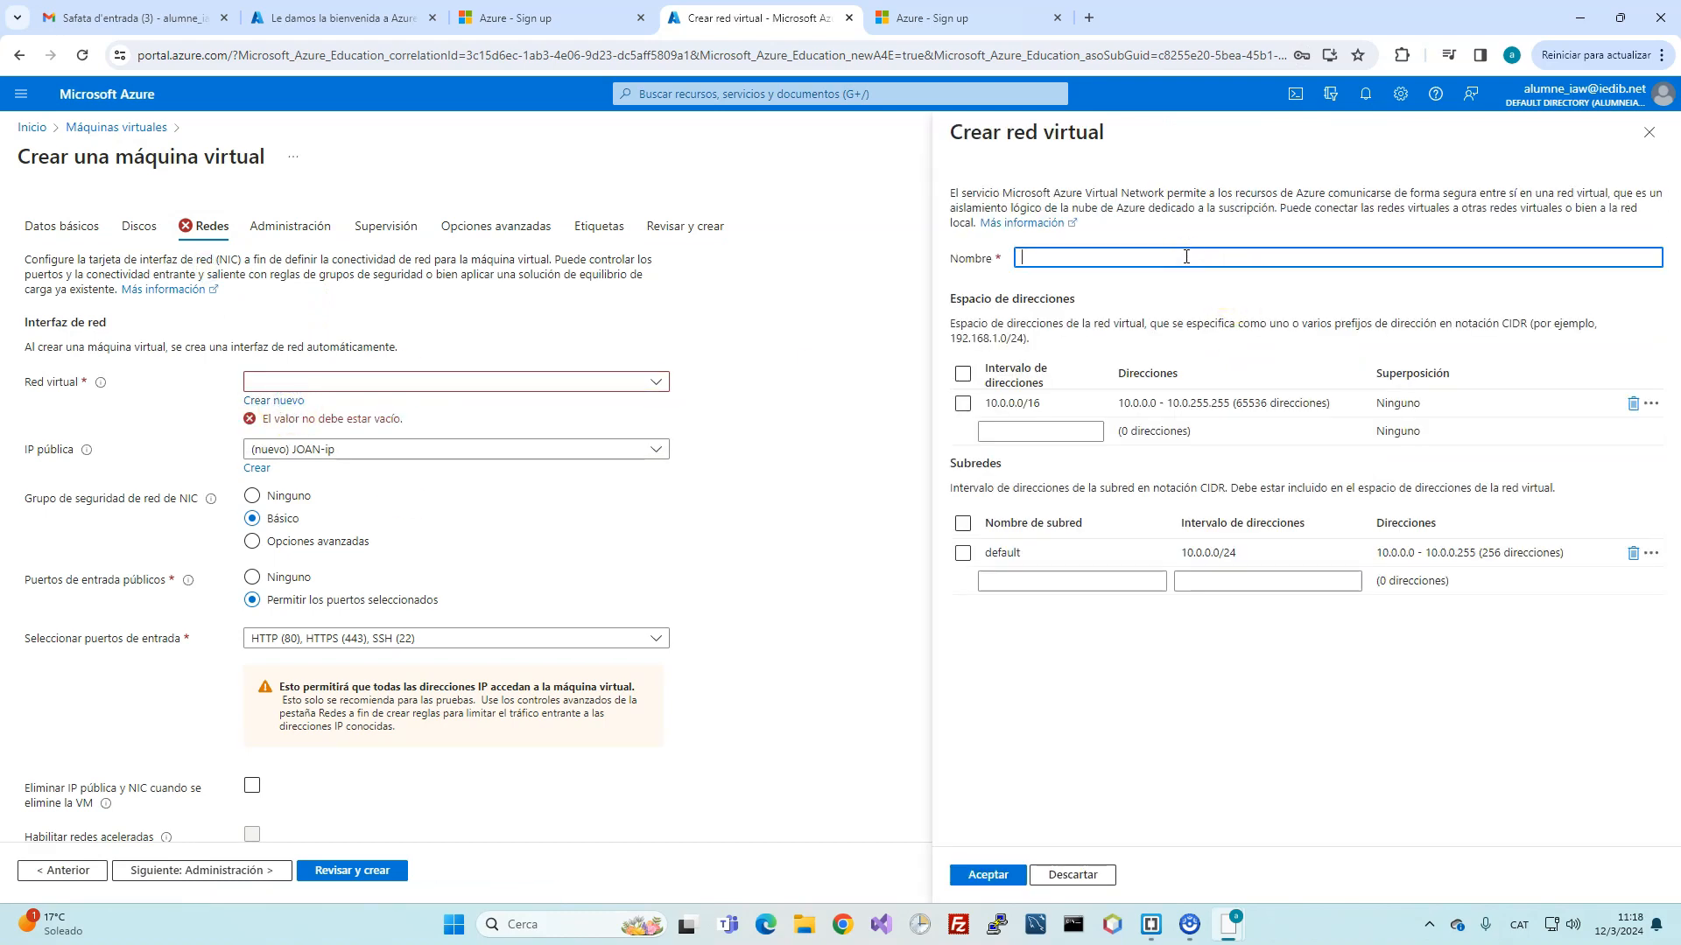
pyautogui.click(1153, 368)
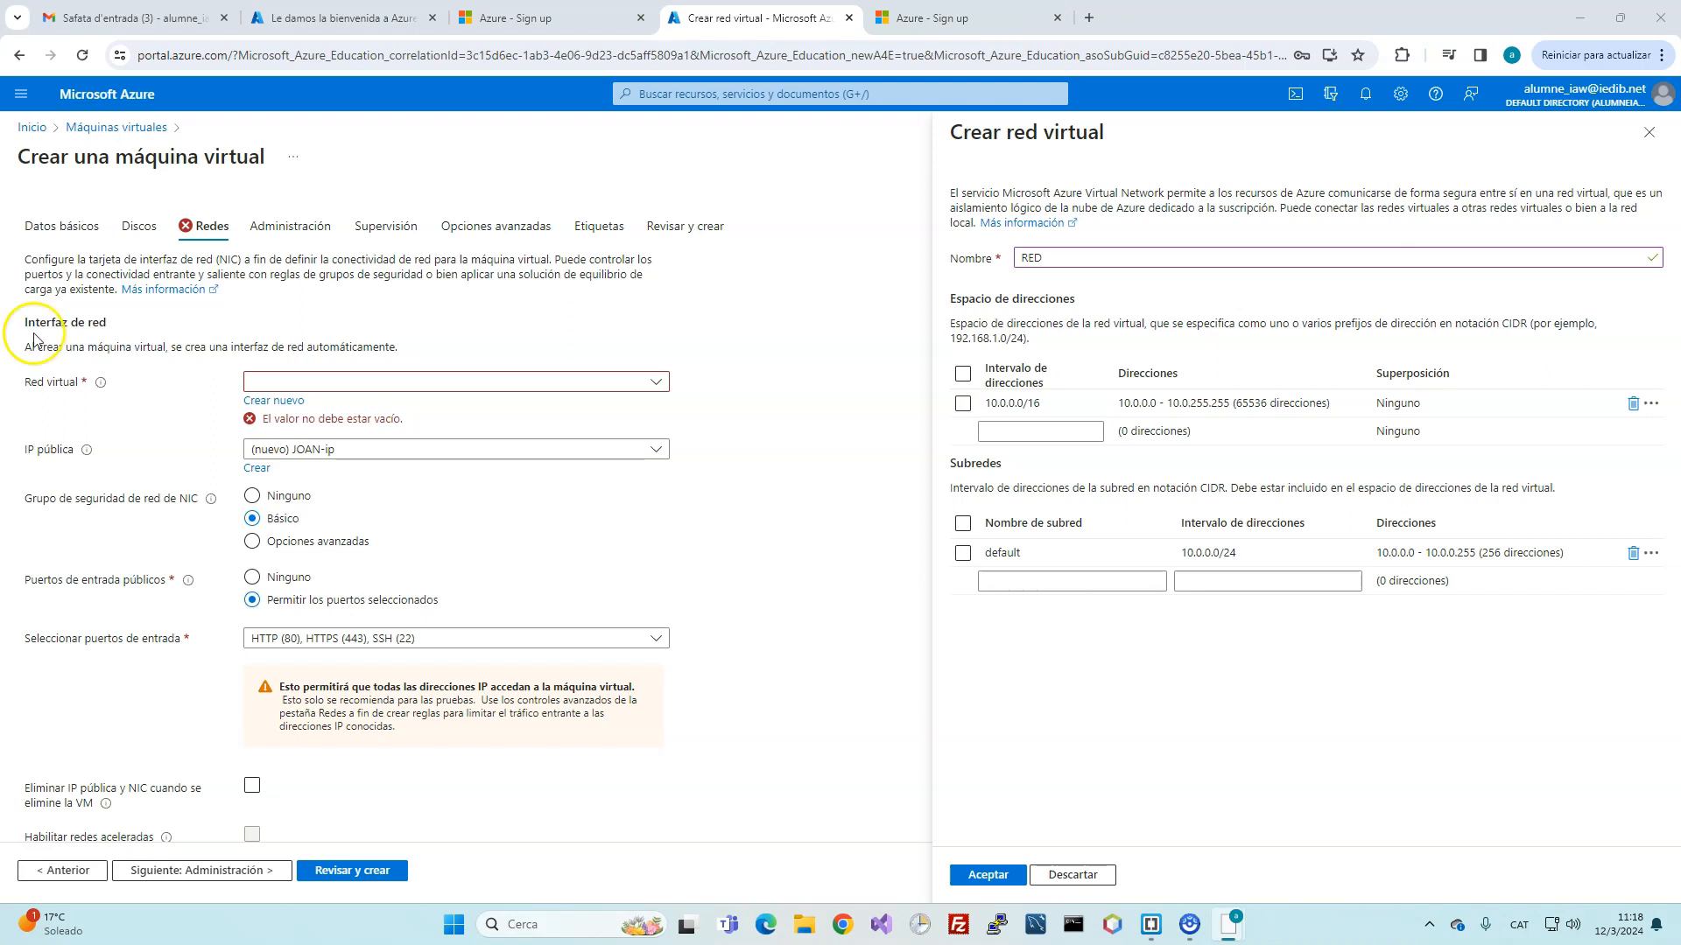
pyautogui.click(964, 405)
pyautogui.rightClick(964, 406)
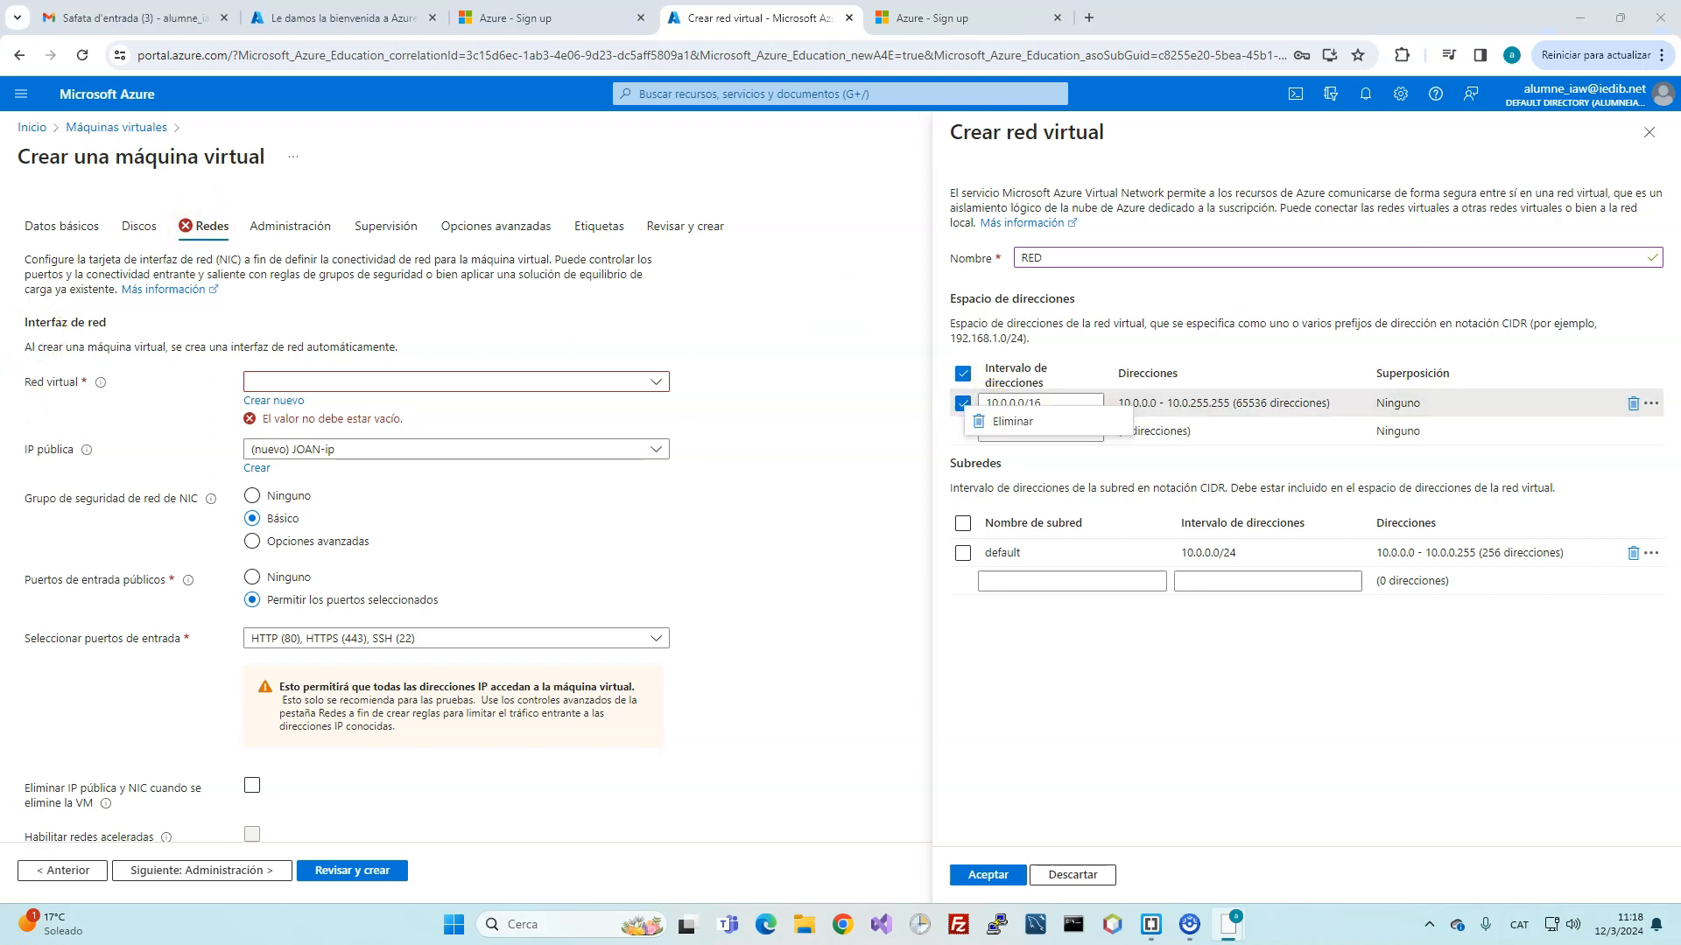
pyautogui.click(987, 874)
pyautogui.scroll(-1, 832, 758)
pyautogui.scroll(-3, 236, 455)
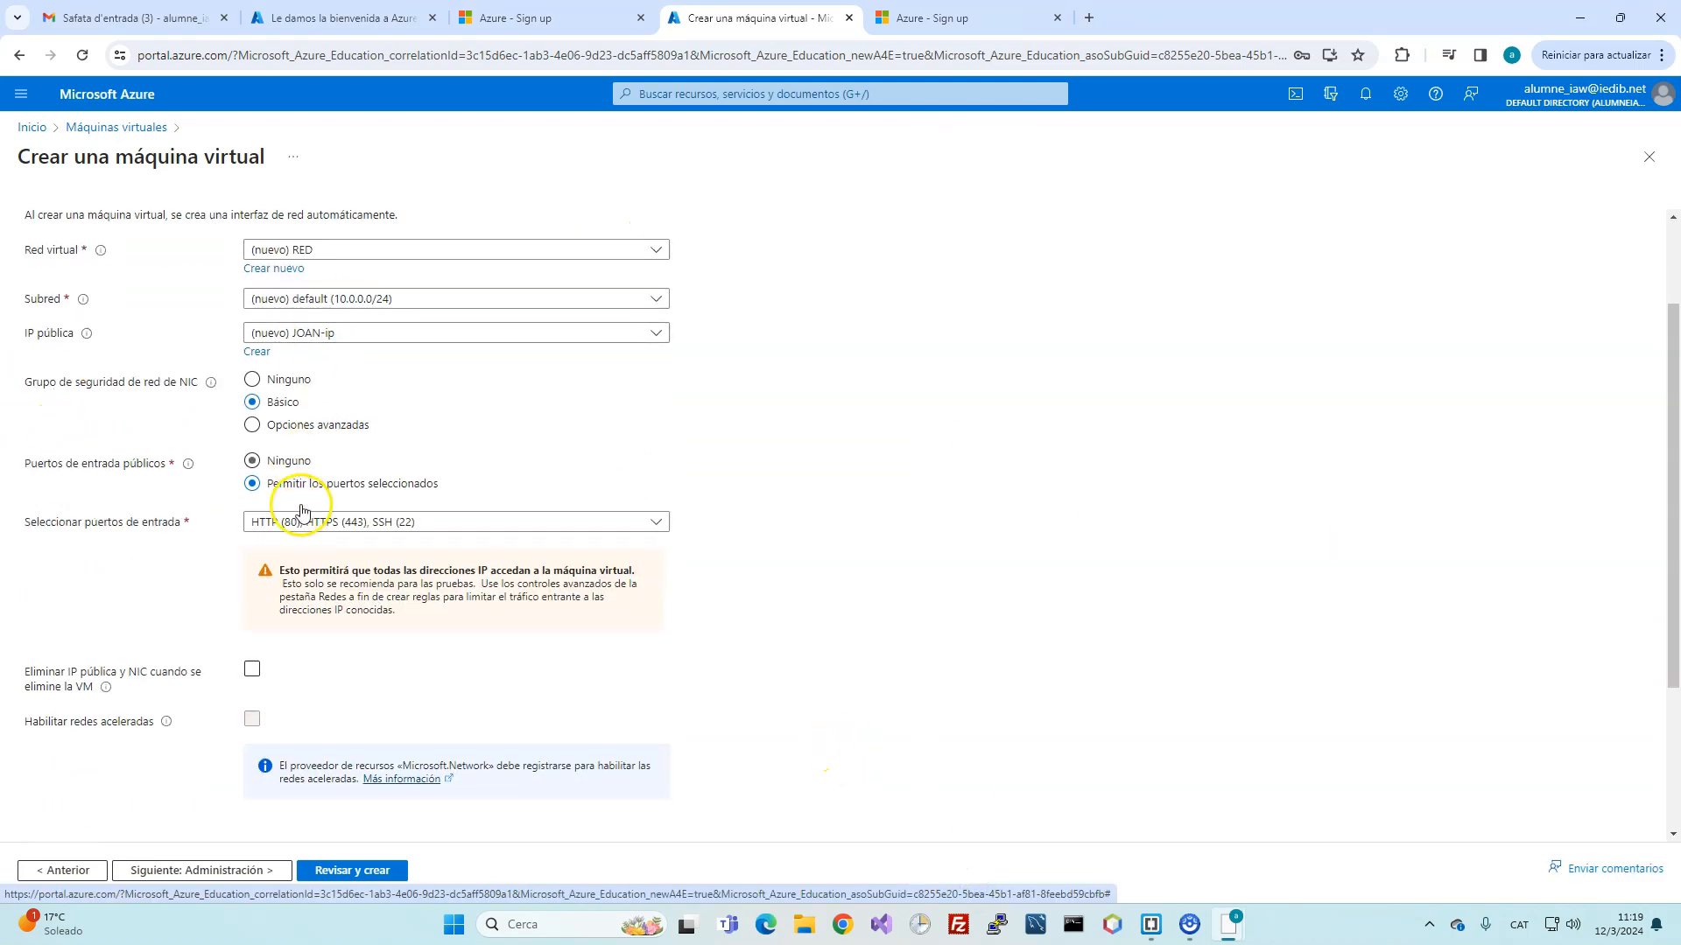
# Step: Tick 'Eliminar IP pública y NIC cuando se elimine la VM', run Revisar y crear, then Crear
pyautogui.click(254, 443)
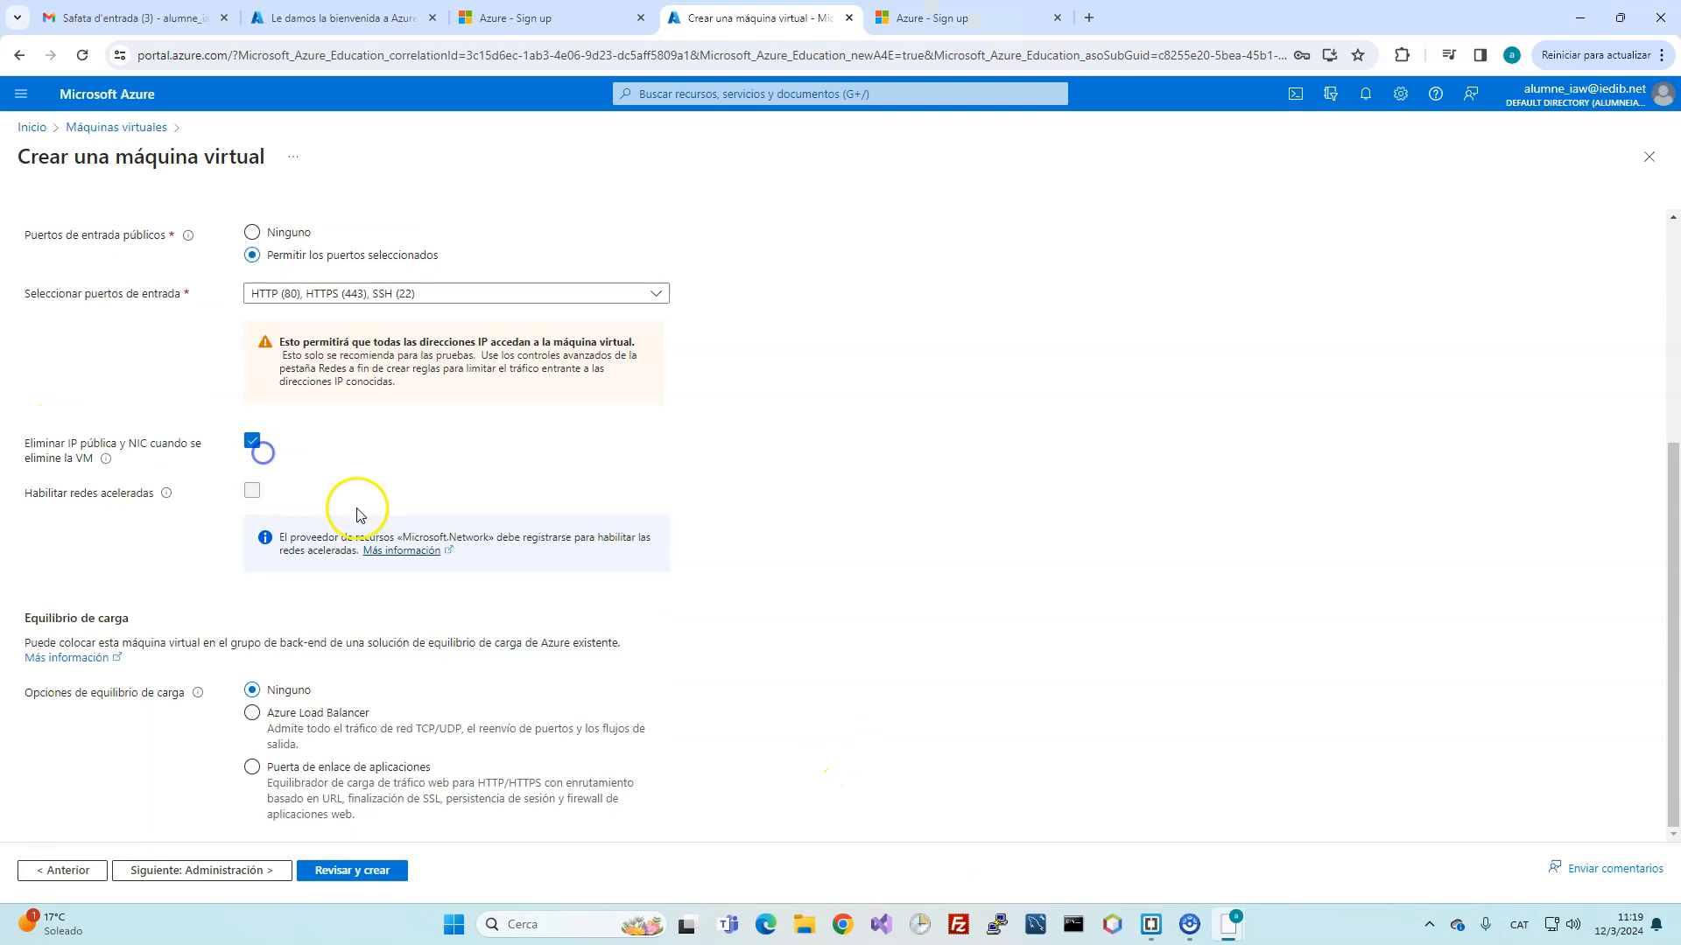
pyautogui.click(351, 870)
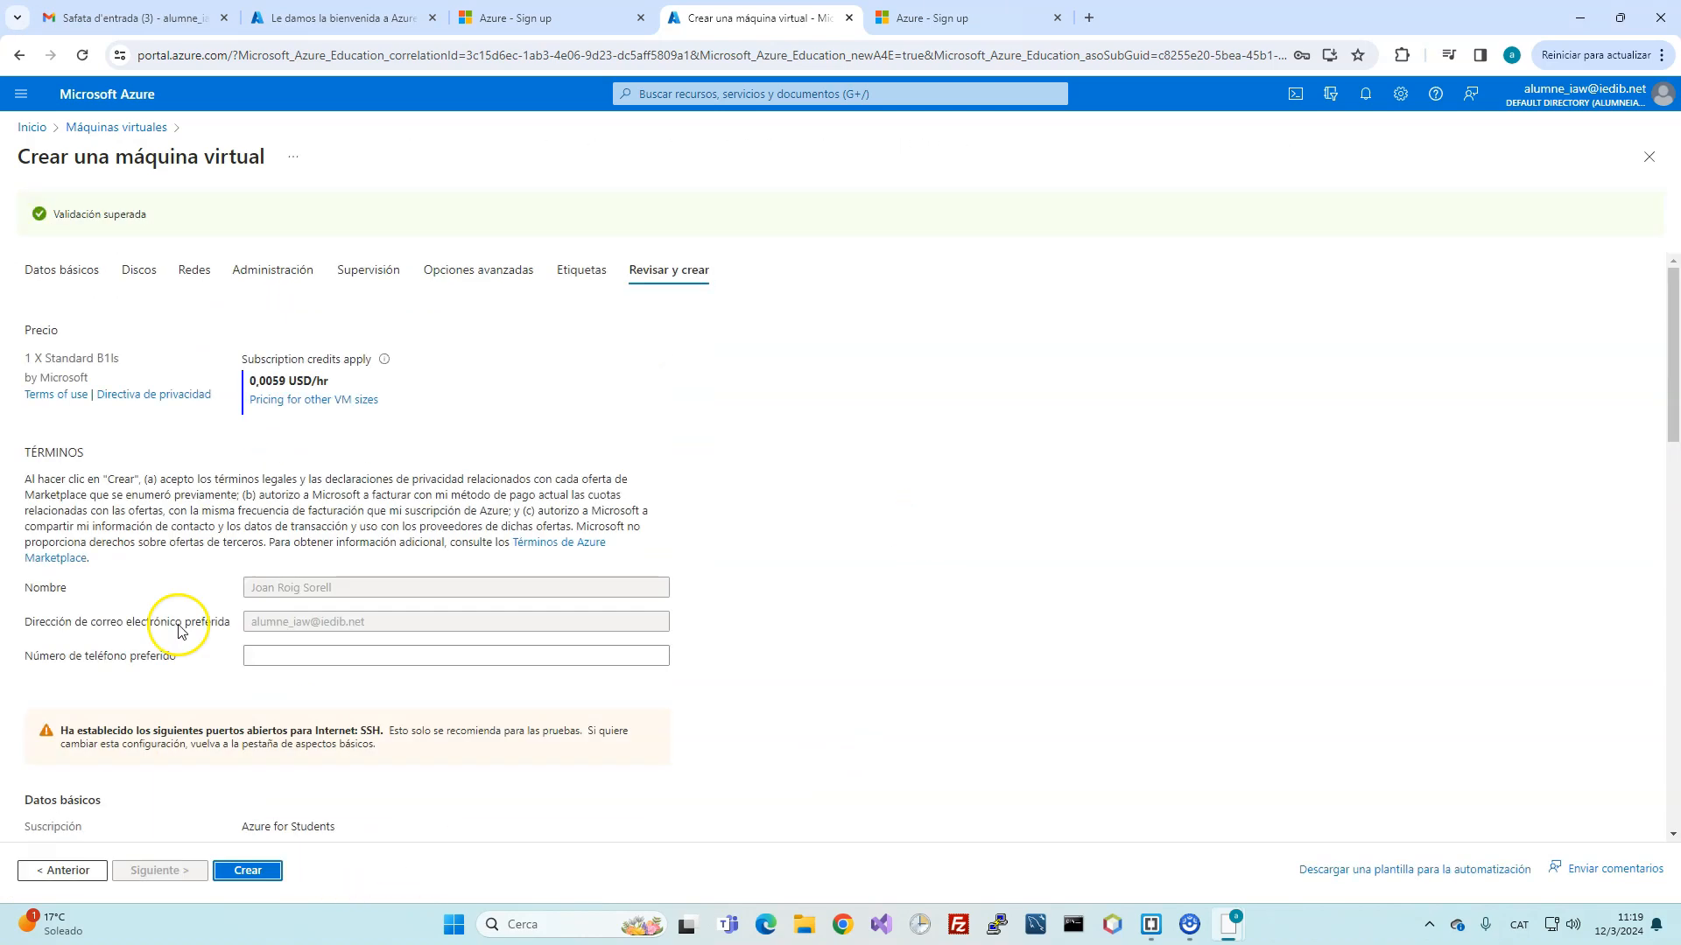
pyautogui.click(245, 871)
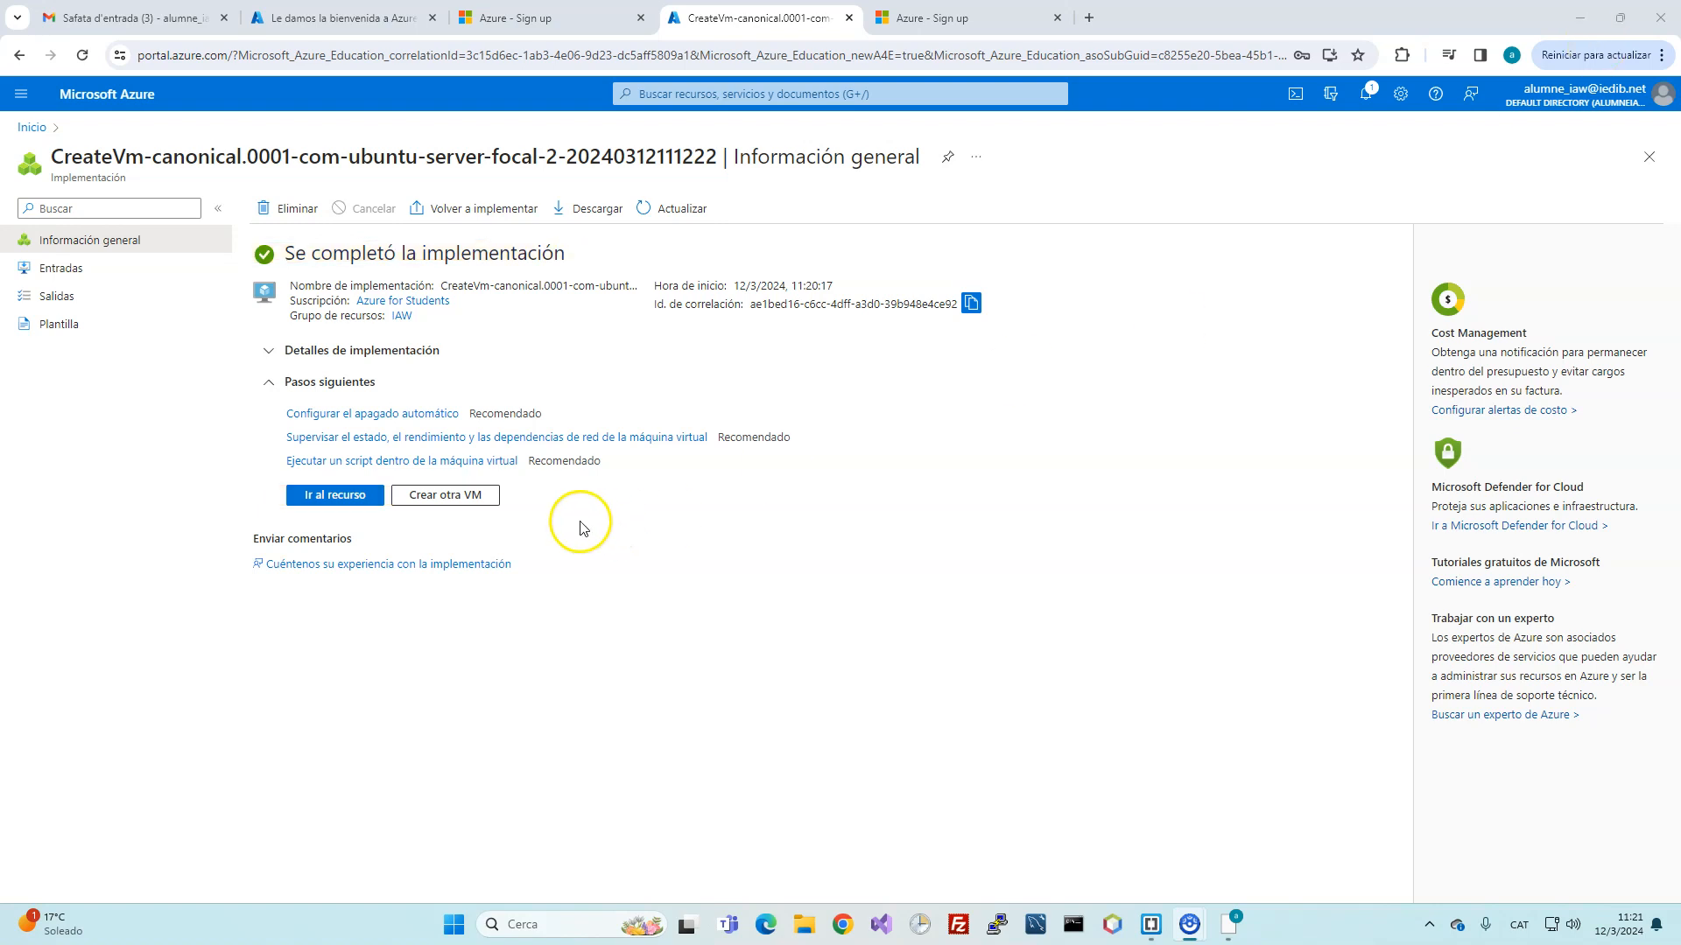
# Step: Go to the deployed VM and highlight its public IP 172.187.157.87
pyautogui.click(337, 496)
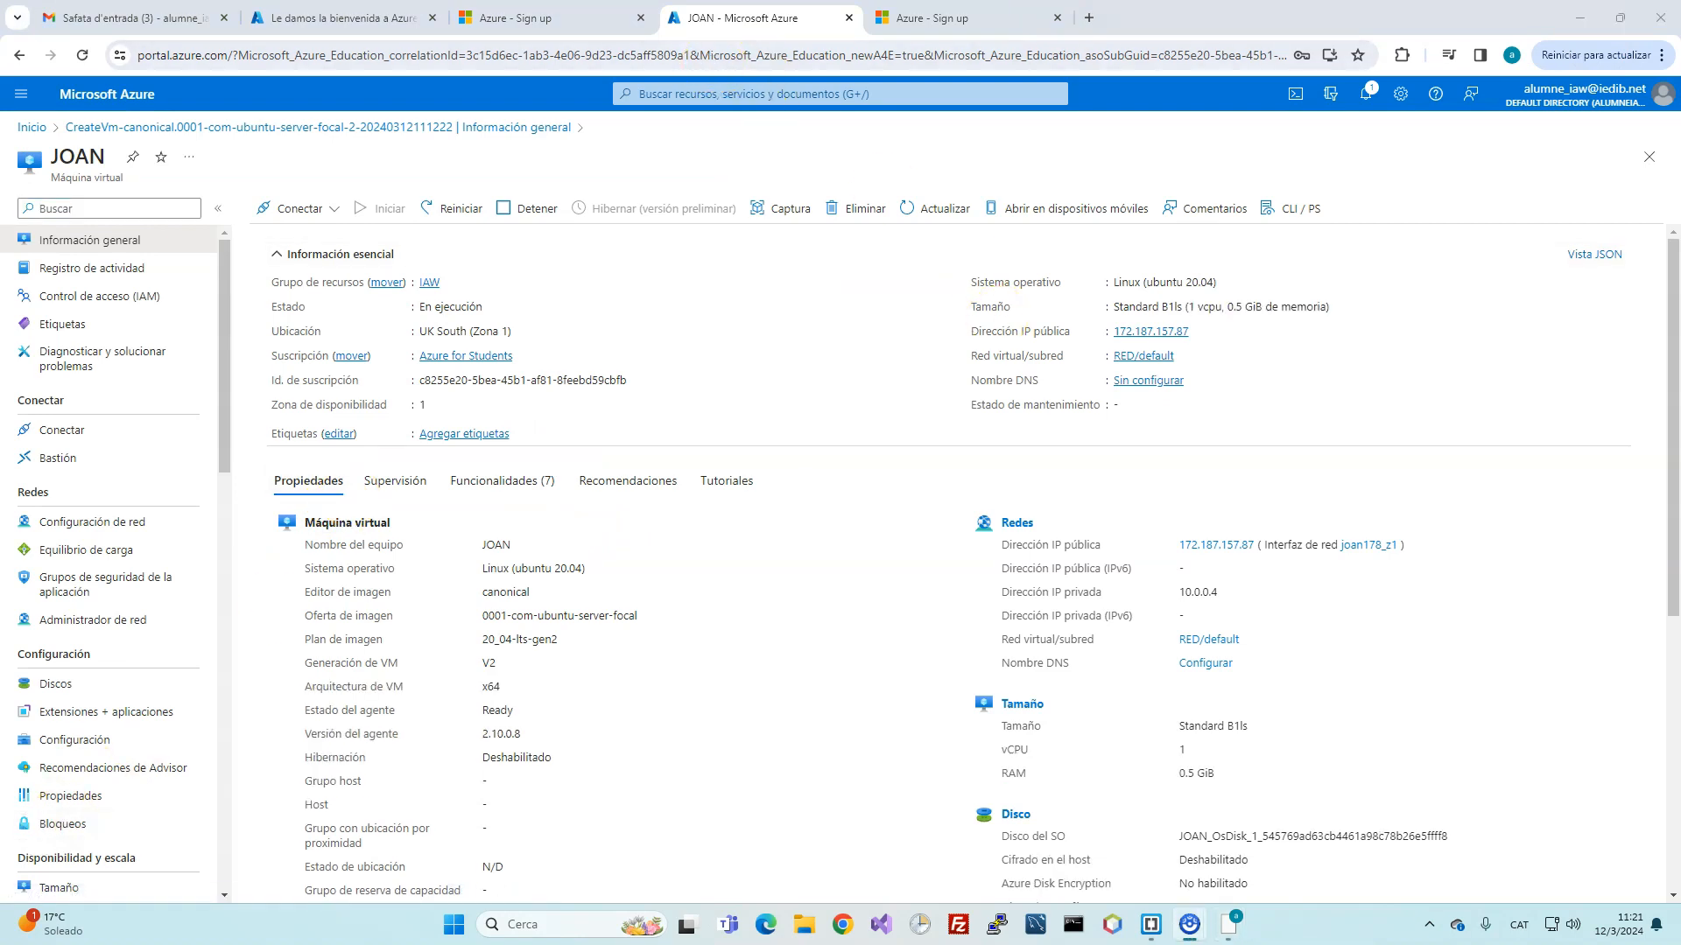
pyautogui.moveTo(959, 339); pyautogui.dragTo(1225, 322)
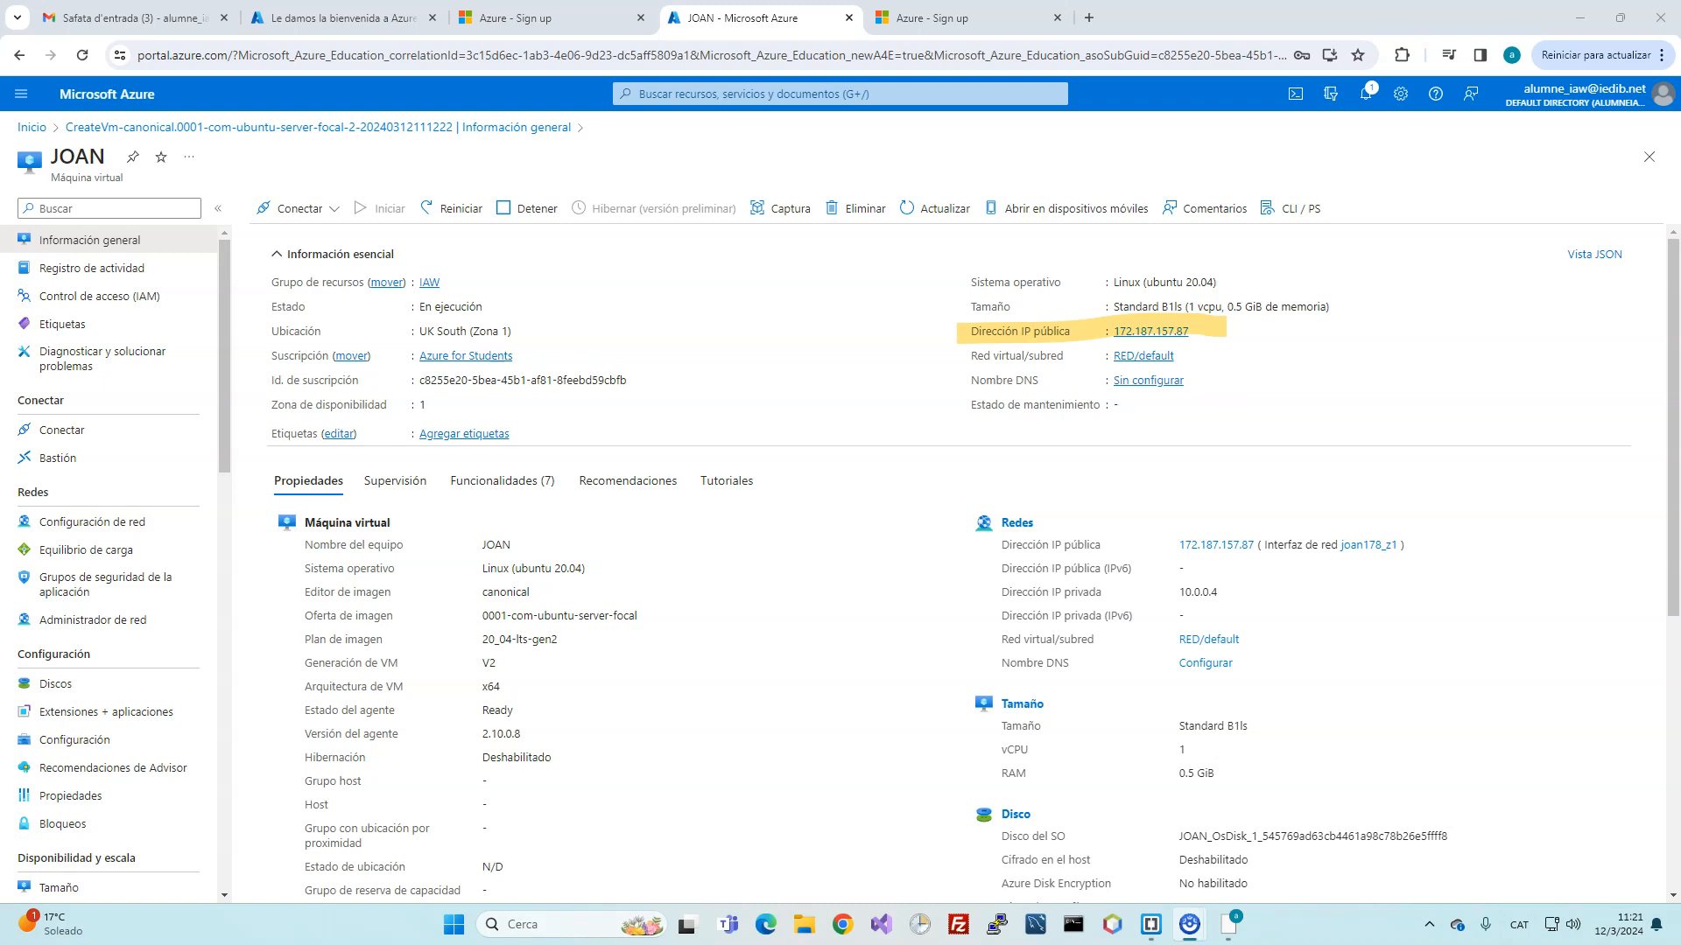
# Step: Launch PuTTY, connect over SSH to 172.187.157.87, and submit the admin username
pyautogui.click(581, 919)
pyautogui.write('PUTTY')
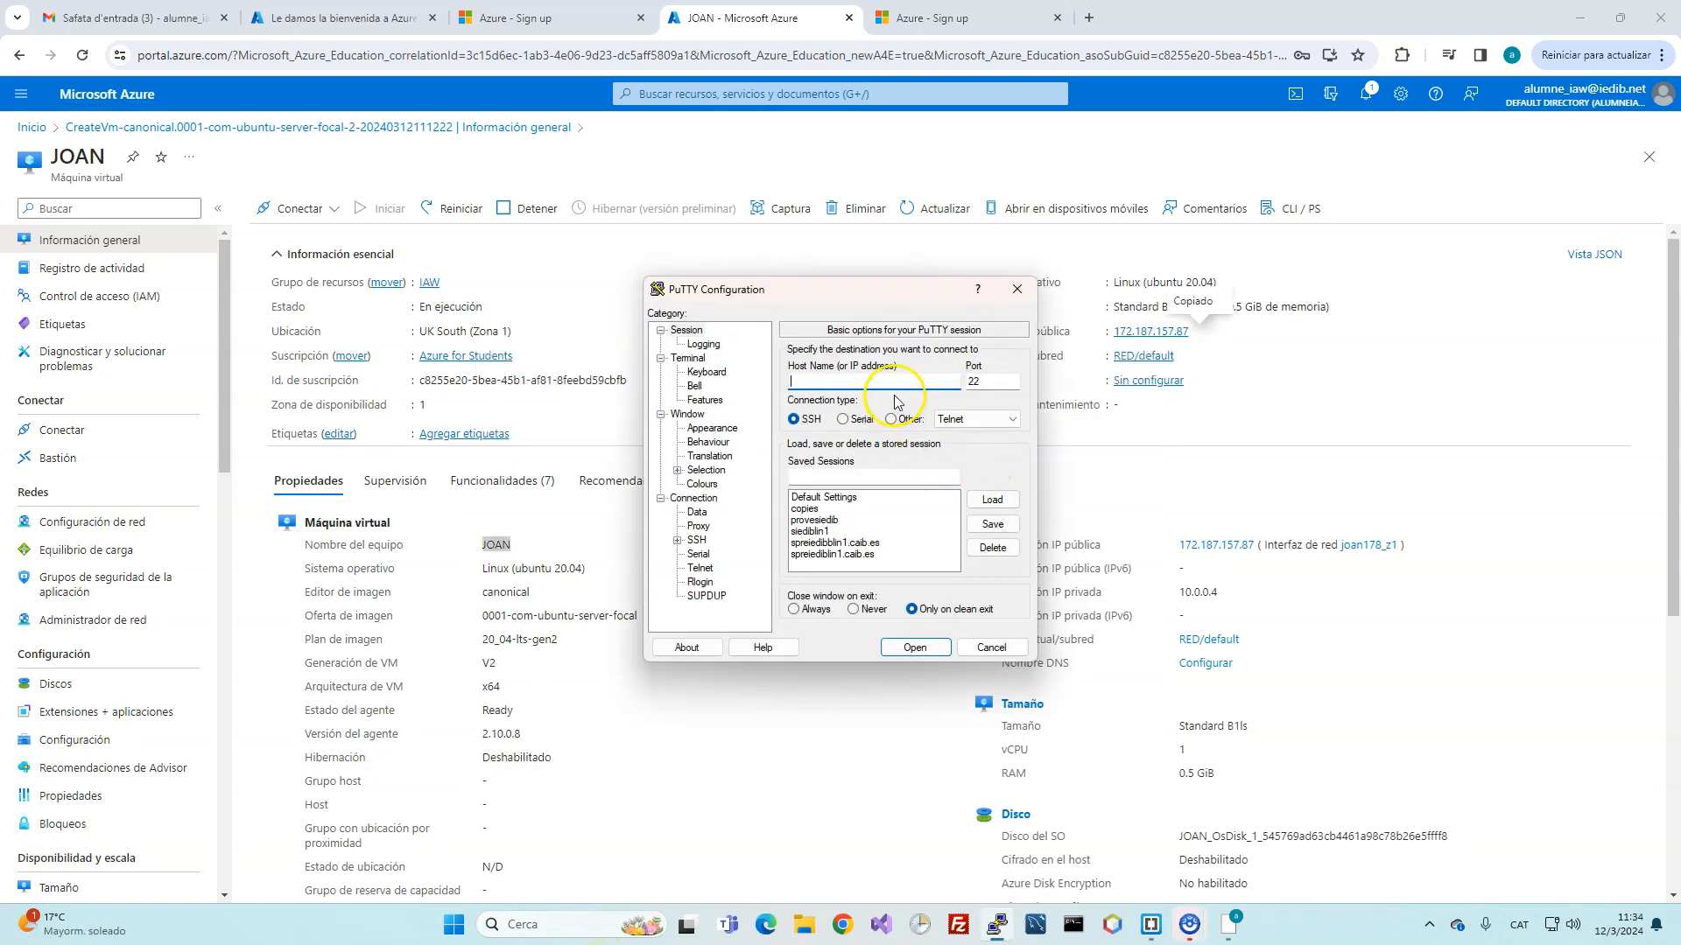
pyautogui.write('172.187.157.87')
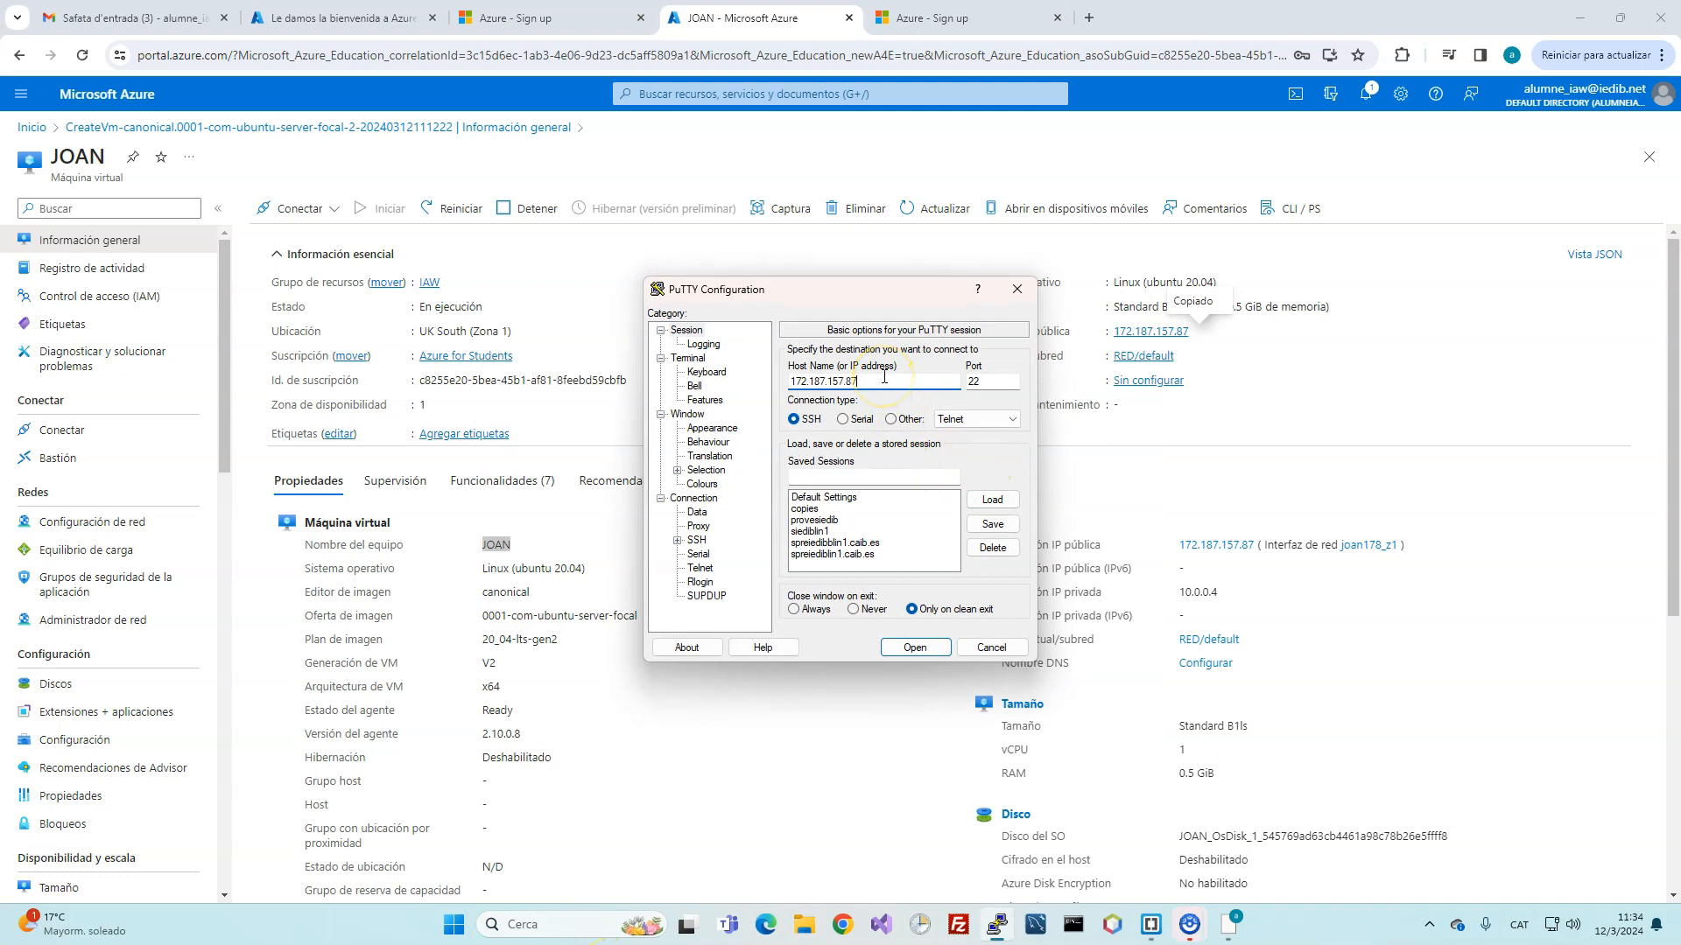
pyautogui.click(915, 648)
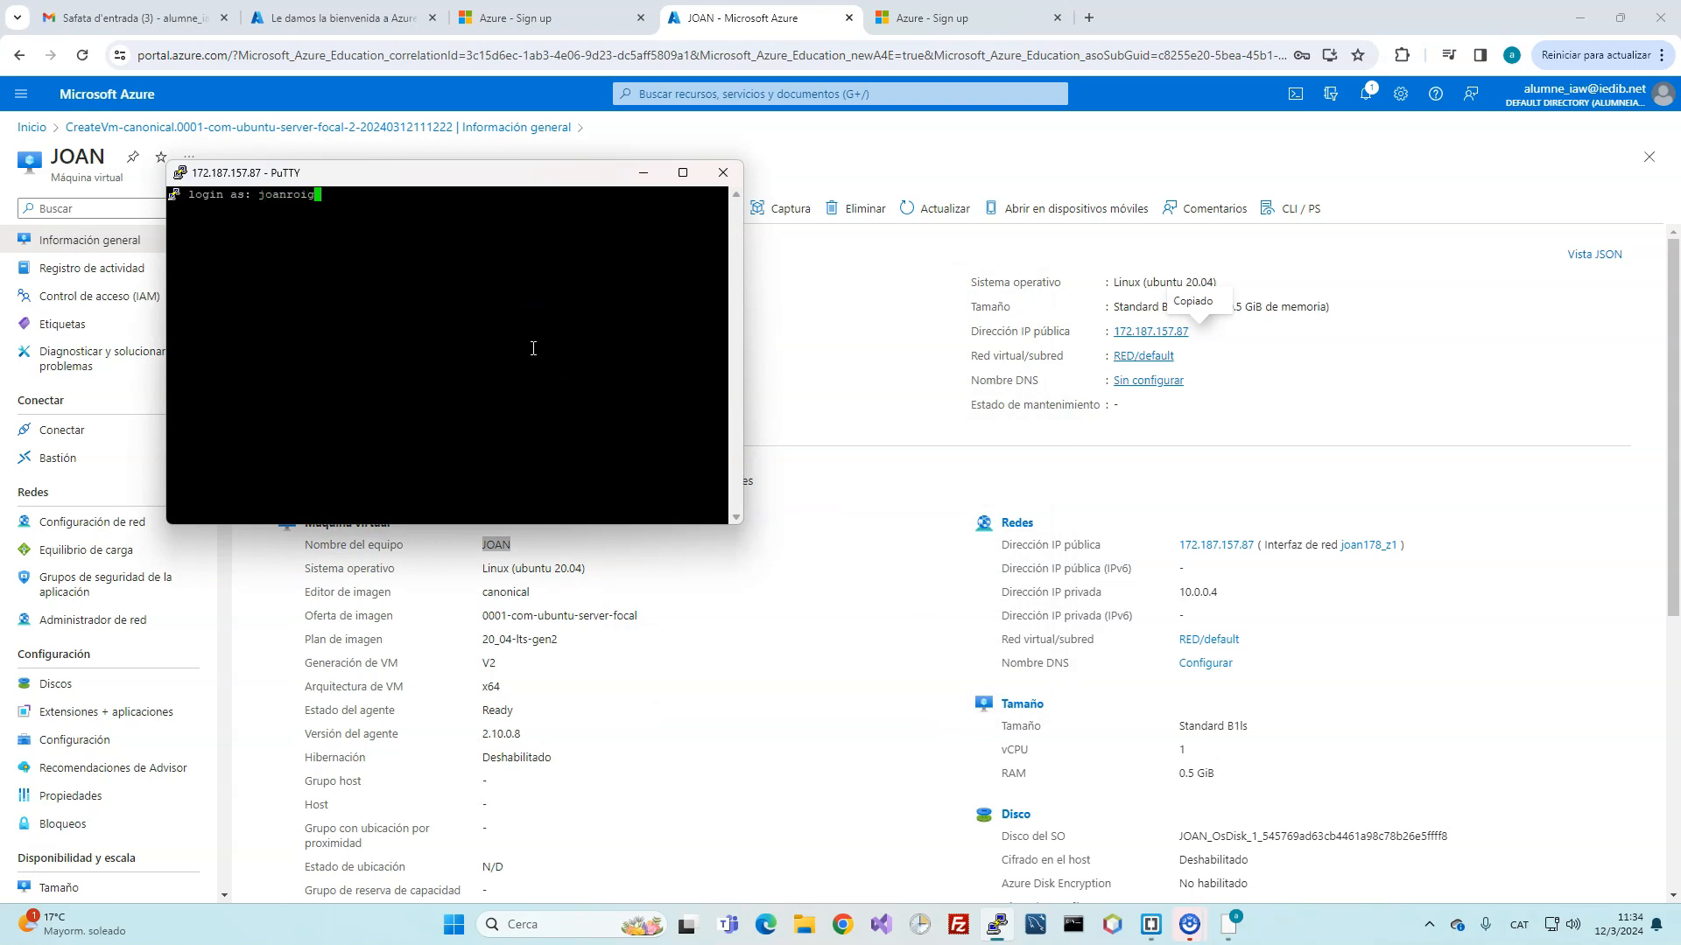
pyautogui.press('Return')
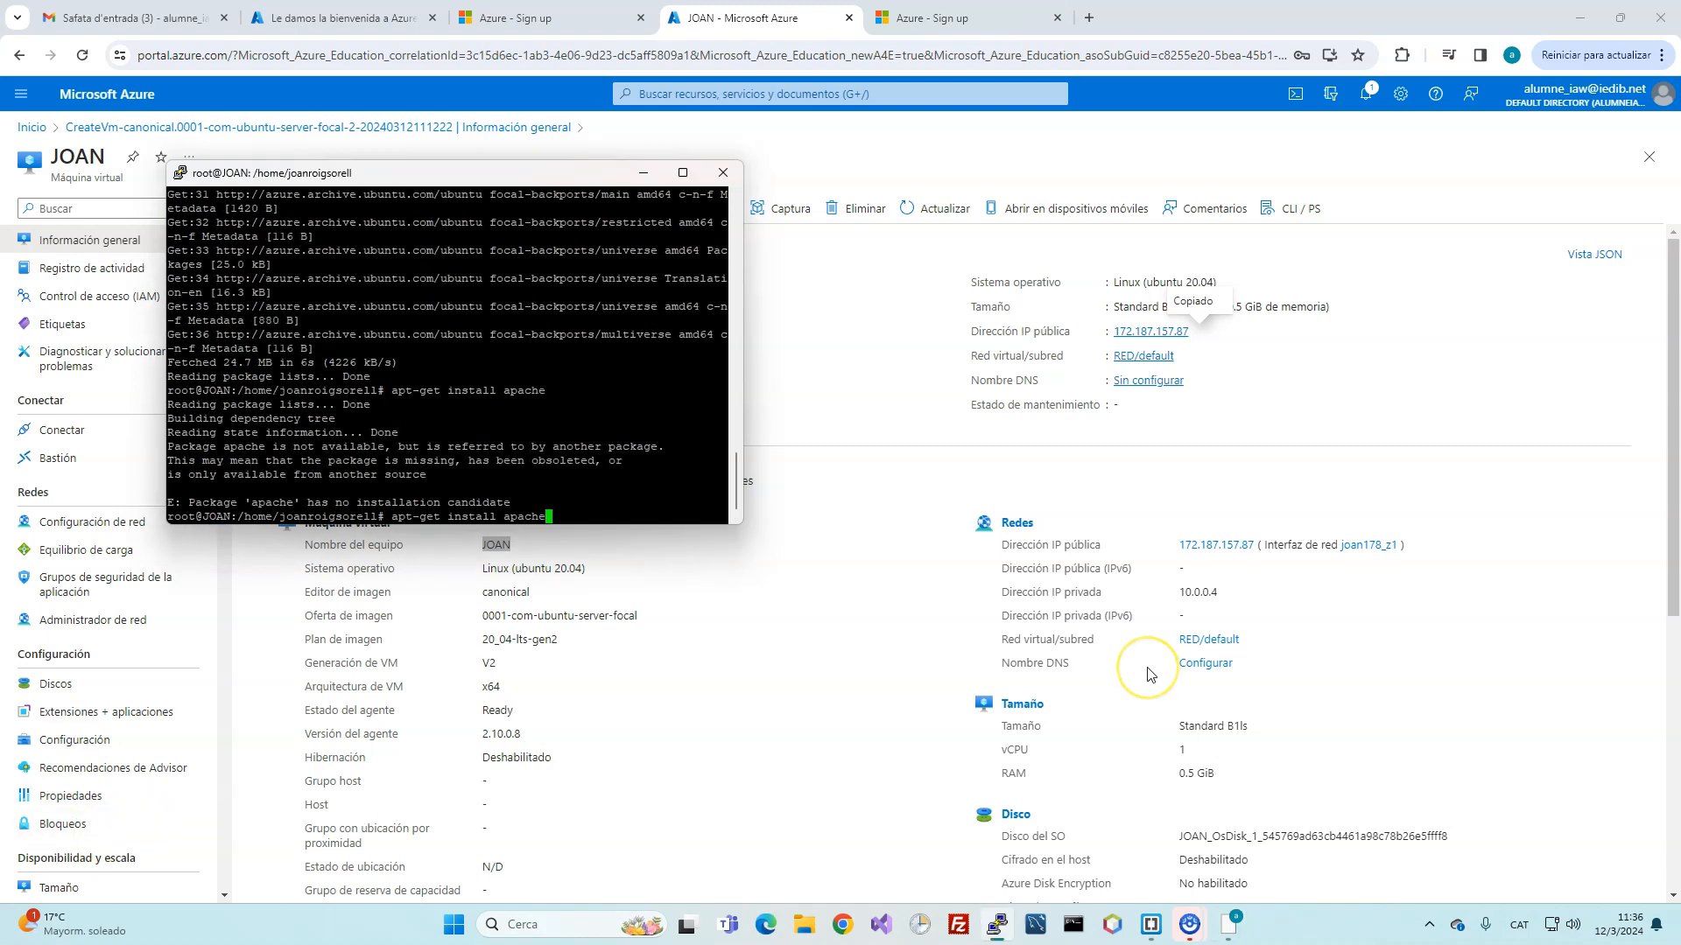
# Step: Run apt-get install apache2 and confirm installing the packages
pyautogui.write('2')
pyautogui.press('Return')
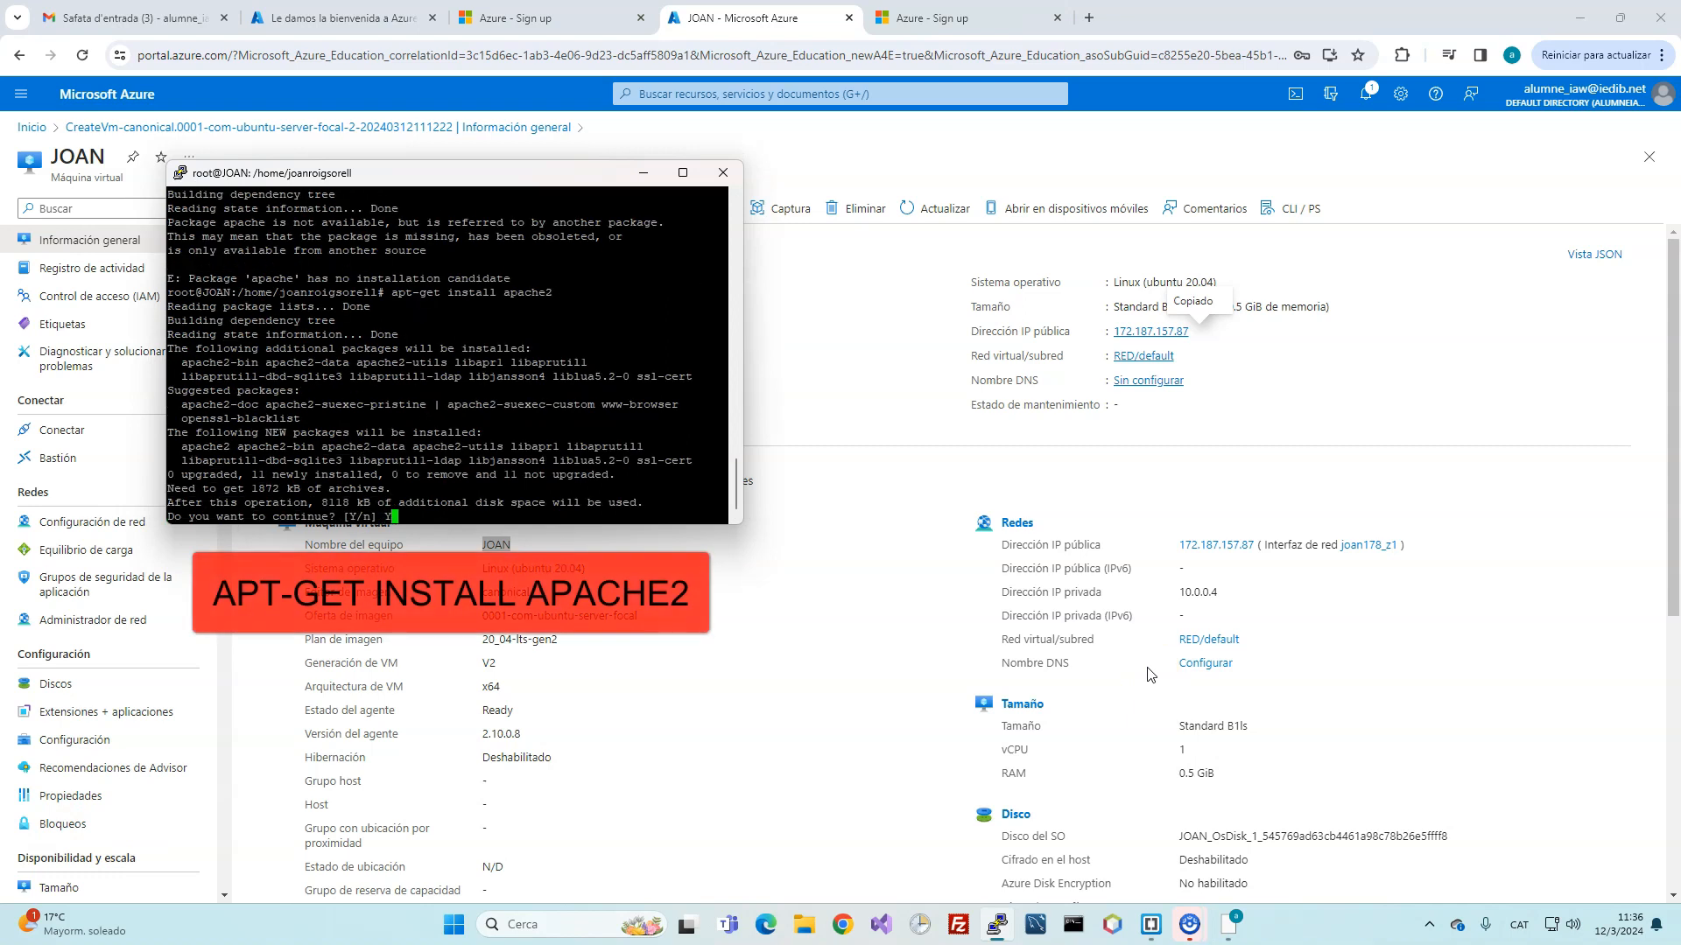
pyautogui.press('Return')
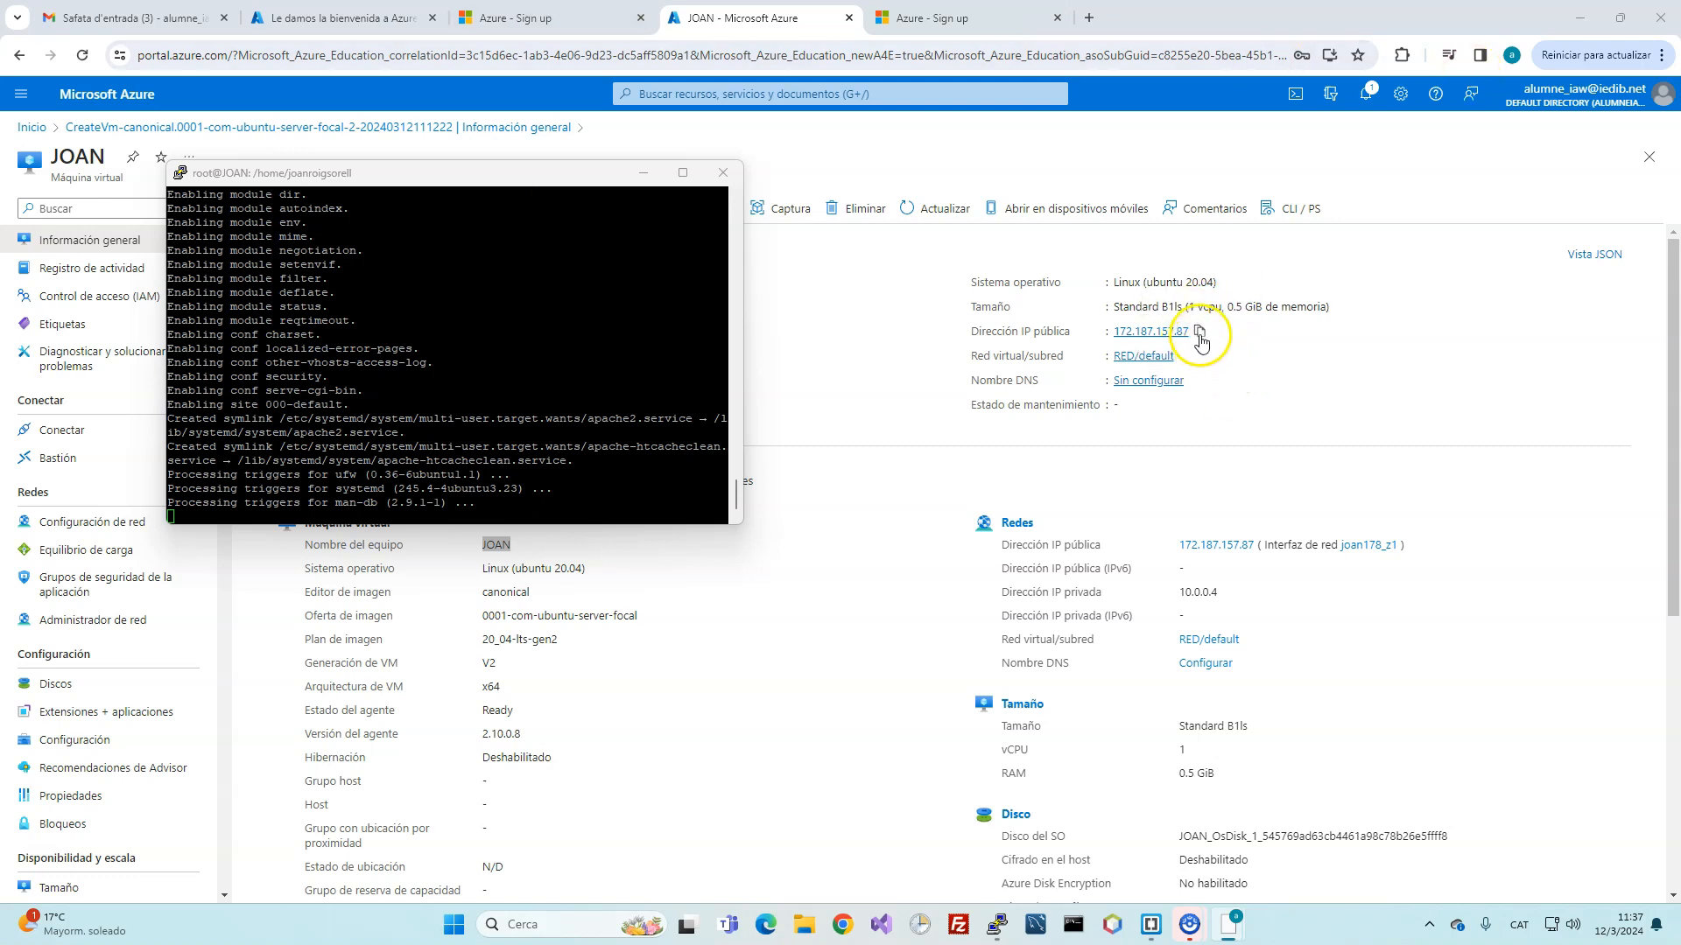
# Step: Load 172.187.157.87 in a new Chrome tab to view the Apache2 default page
pyautogui.click(1199, 330)
pyautogui.click(1105, 18)
pyautogui.write('172.187.157.87')
pyautogui.press('Return')
pyautogui.click(1084, 25)
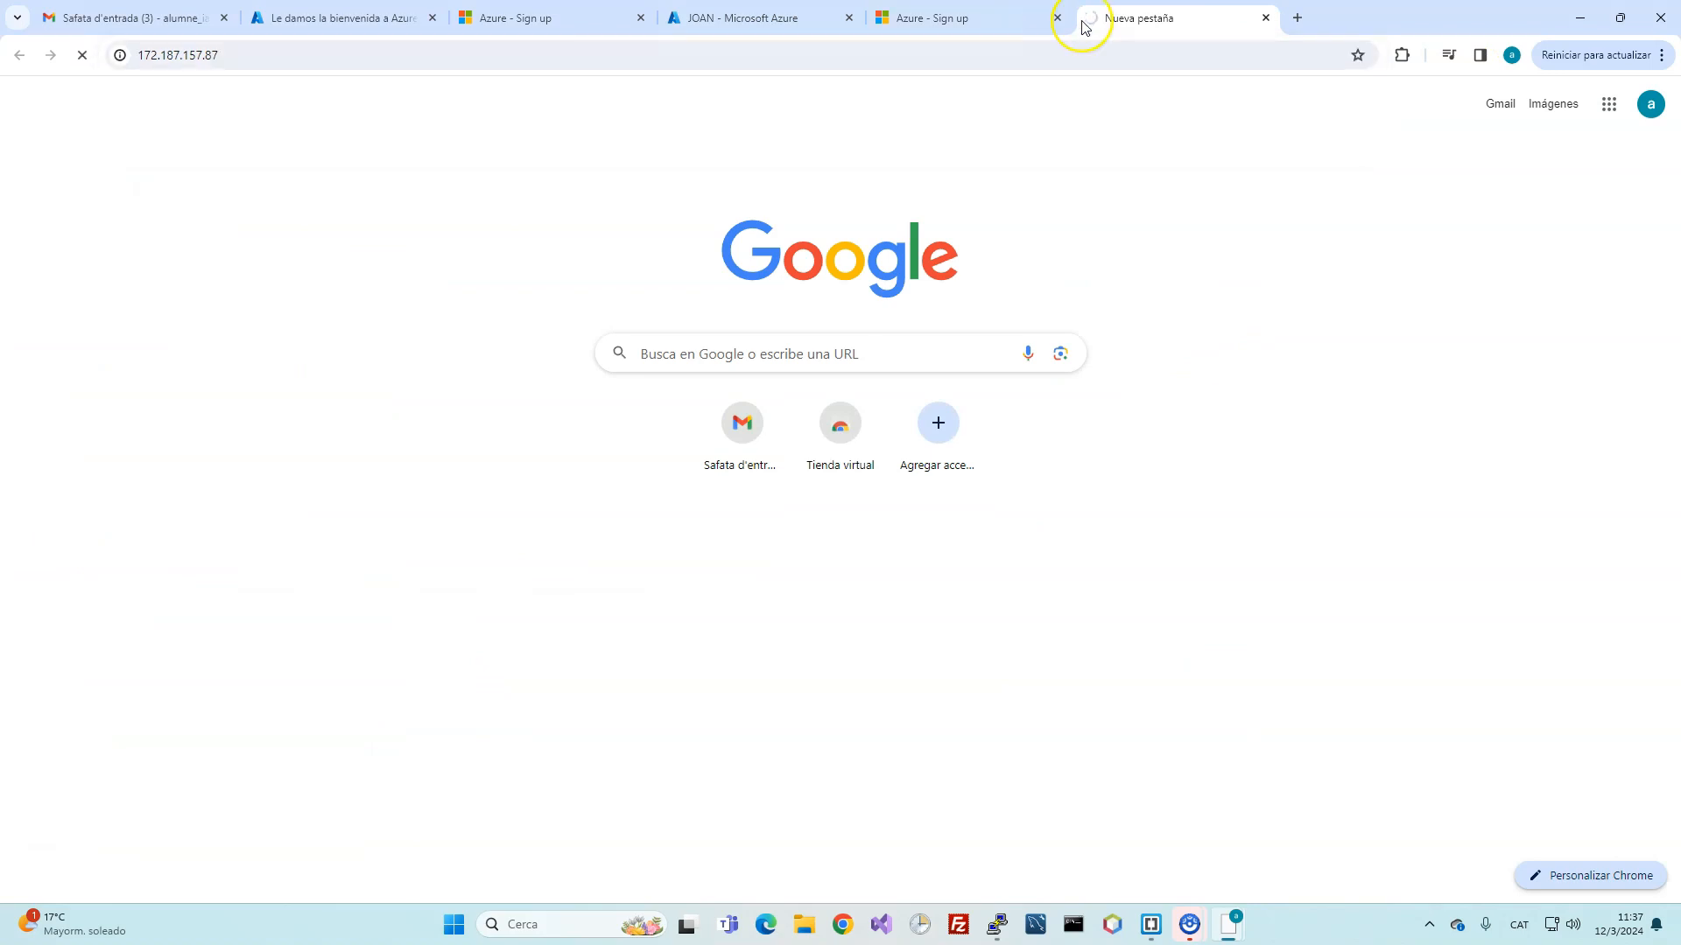